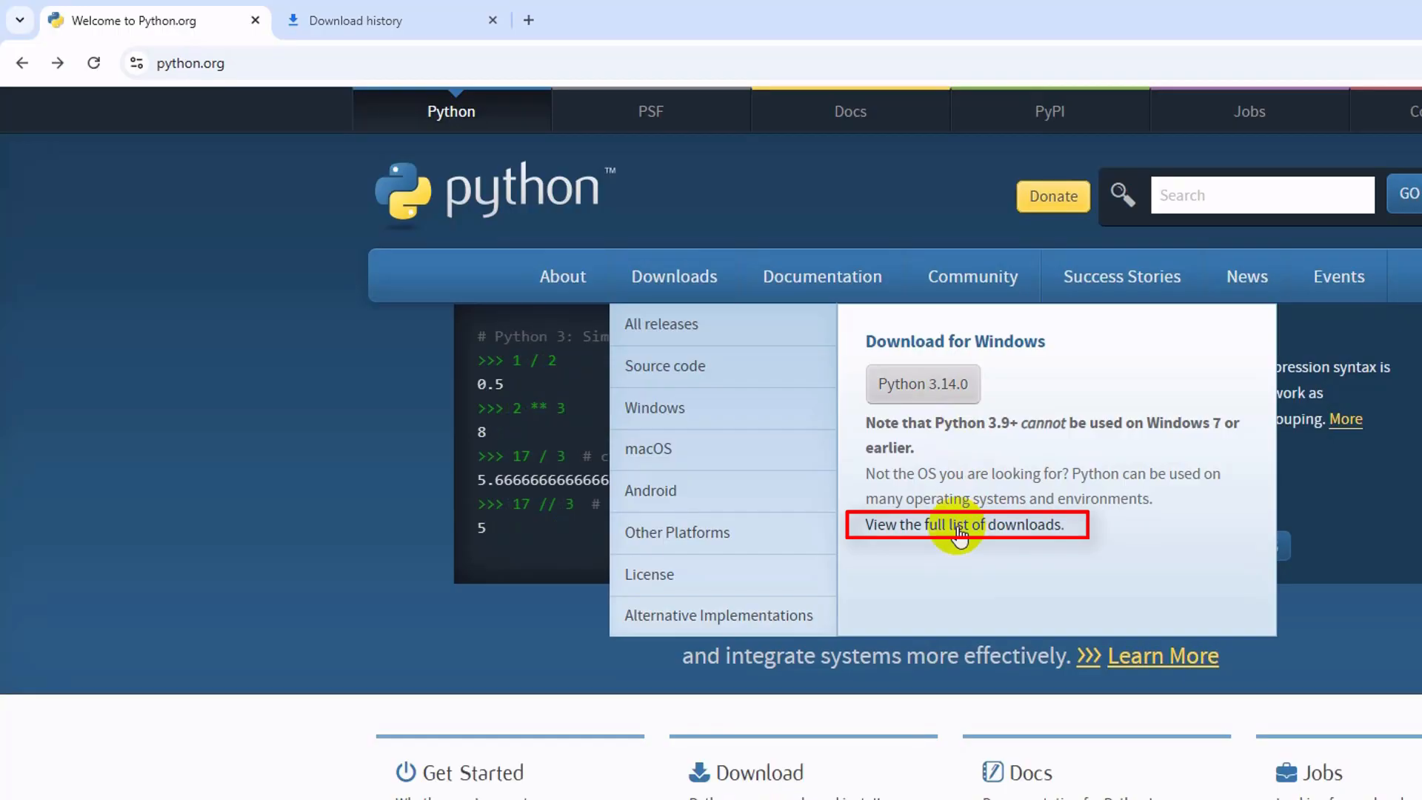
# Open the full list of Python downloads and look through the specific releases and the active releases.
pyautogui.keyDown('ctrl'); pyautogui.click(960, 528); pyautogui.keyUp('ctrl')
pyautogui.click(355, 20)
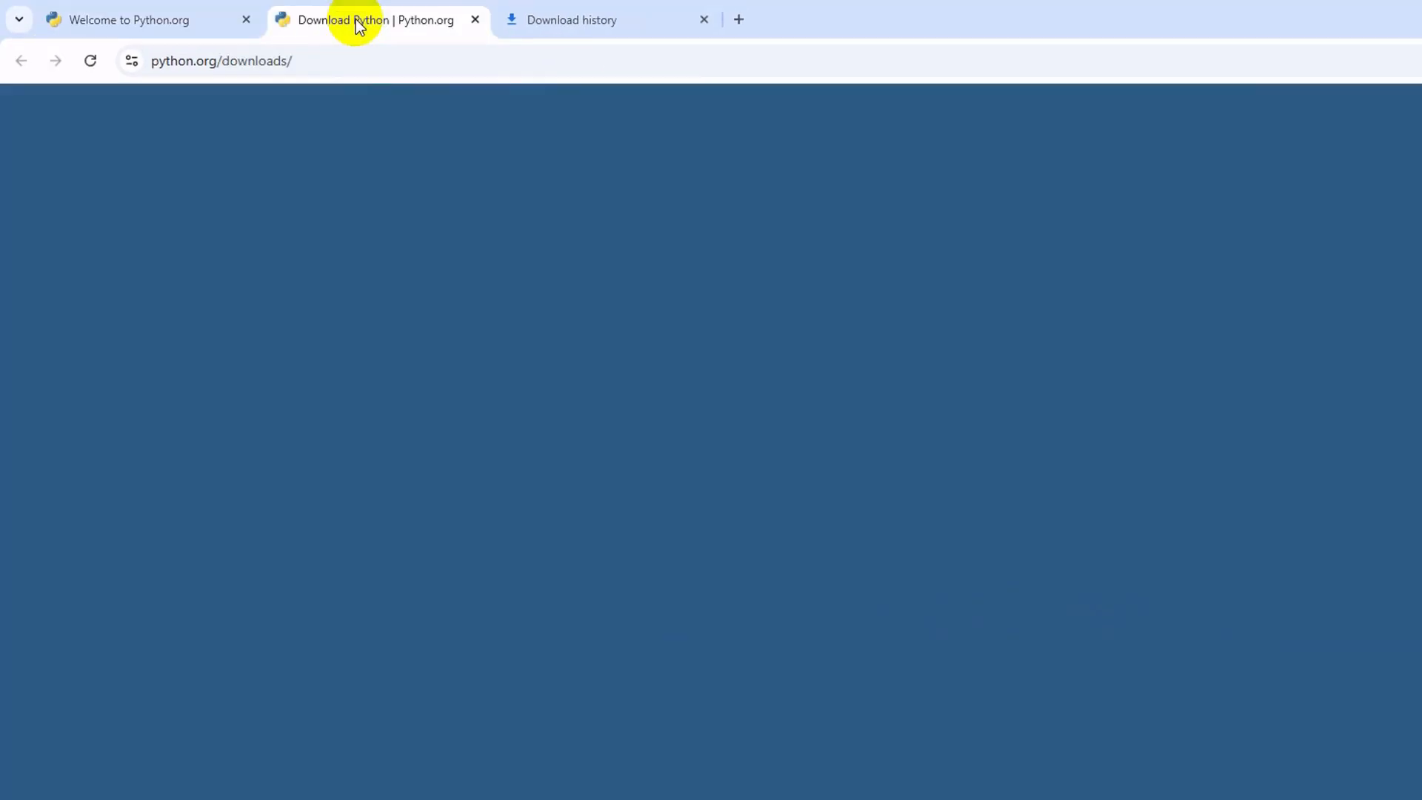
pyautogui.scroll(-10, 342, 570)
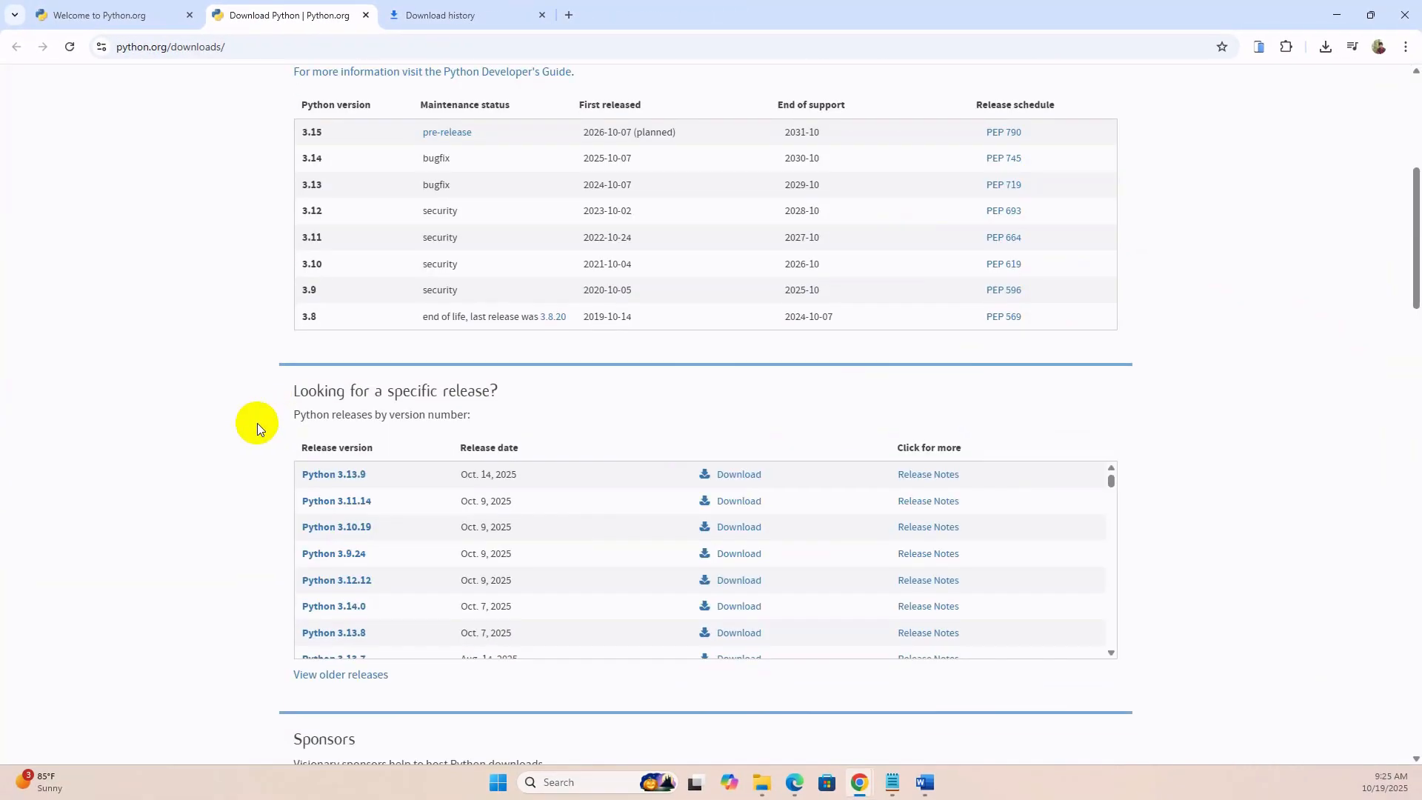
pyautogui.scroll(-2, 260, 426)
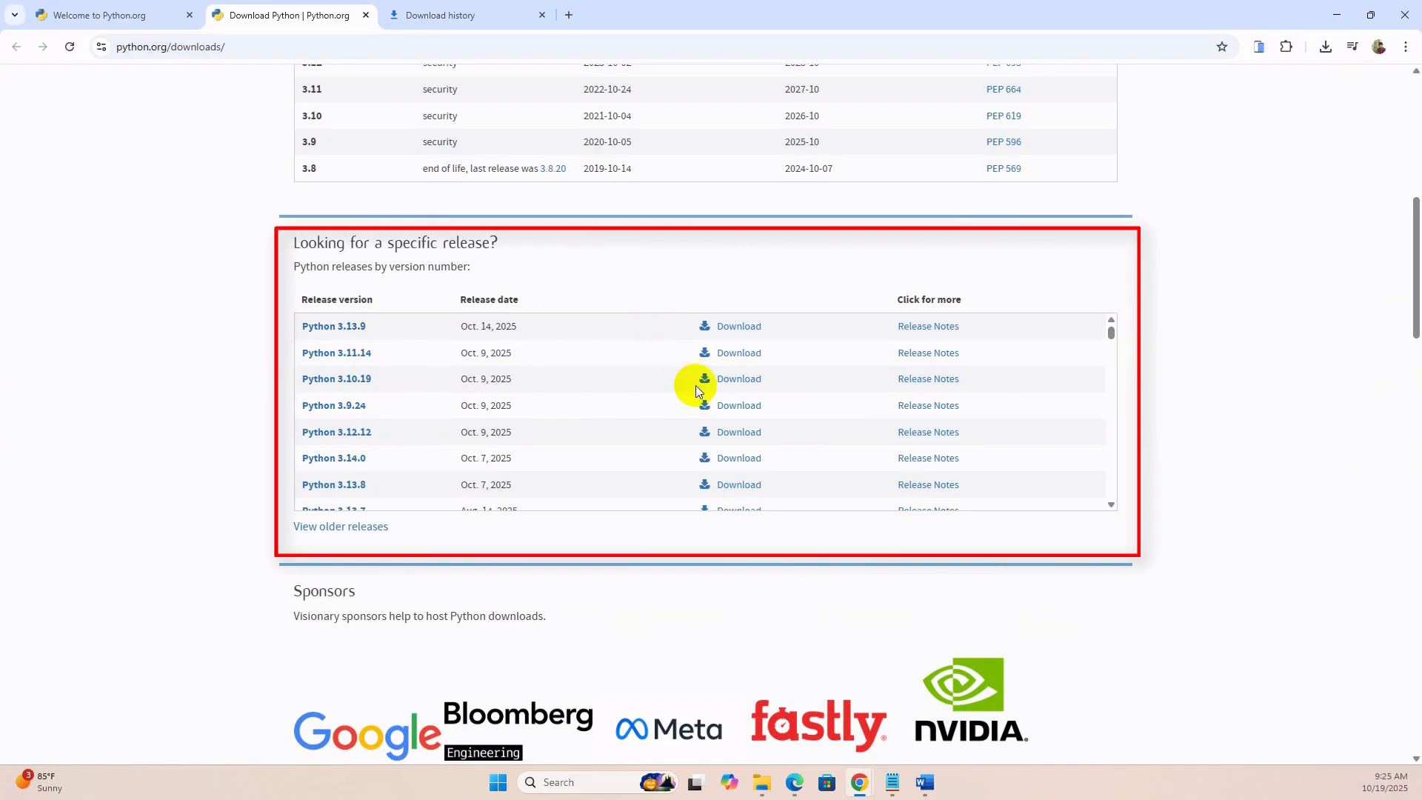
pyautogui.scroll(6, 154, 389)
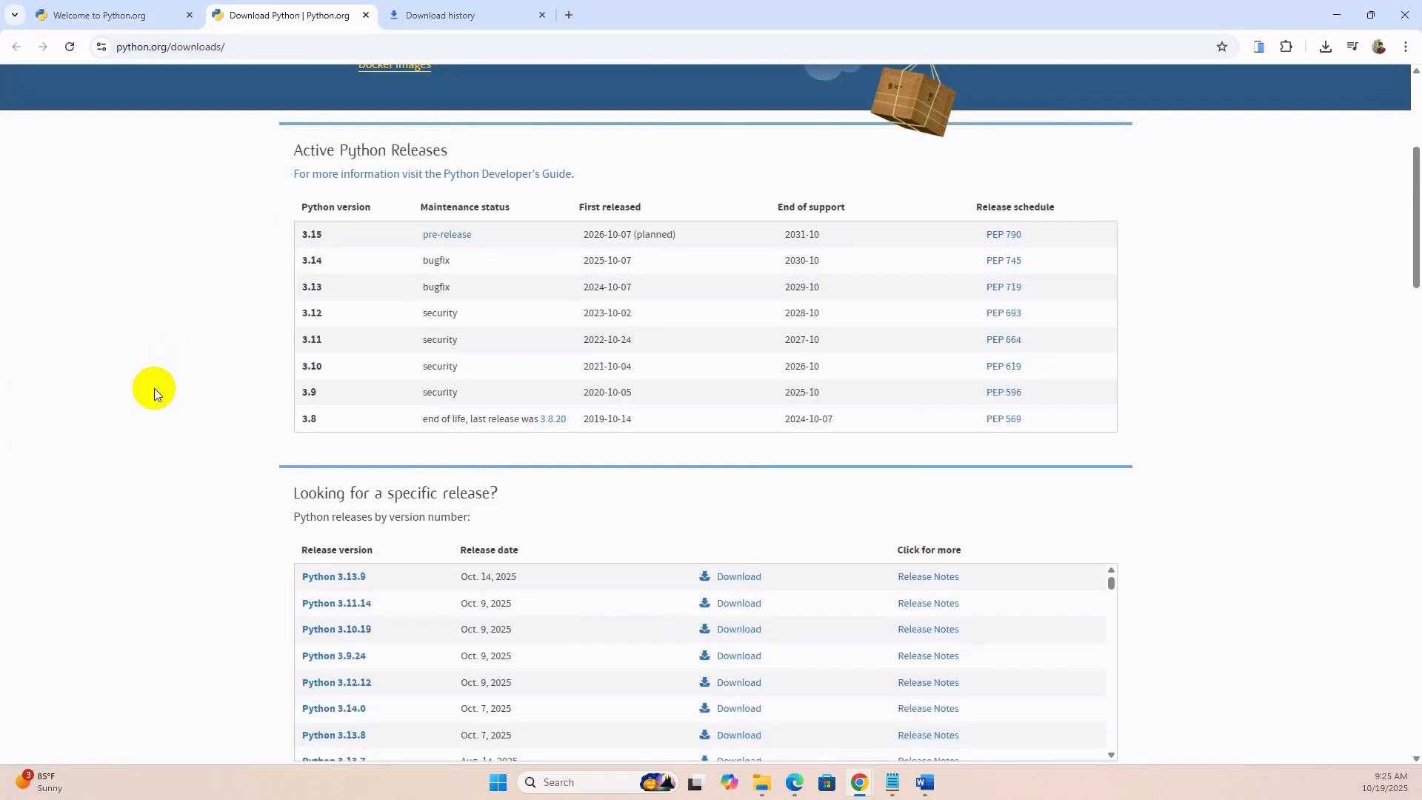
pyautogui.scroll(2, 410, 191)
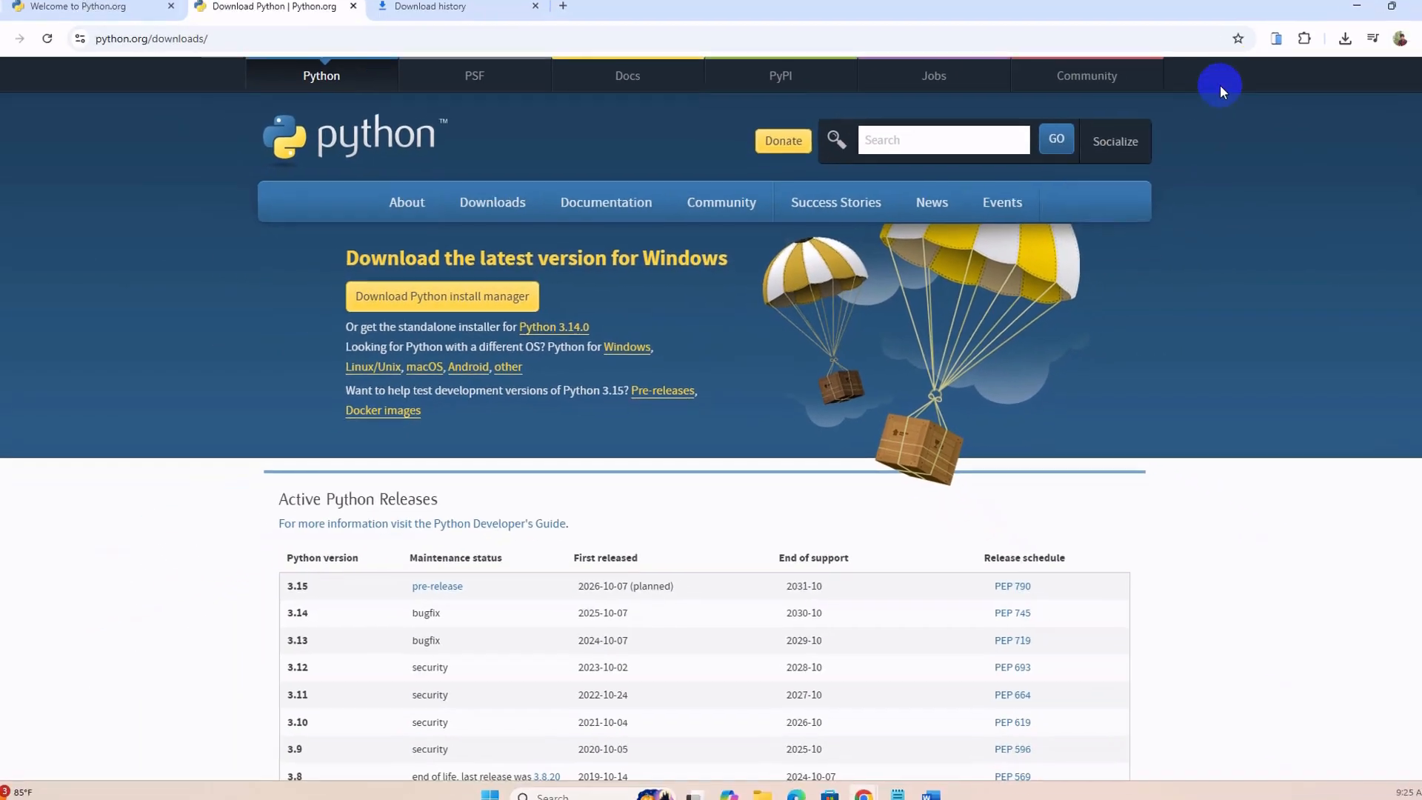
# Check the recent downloads and the full download history for the python-3.14.0-amd64.exe installer.
pyautogui.click(1330, 48)
pyautogui.moveTo(1160, 117)
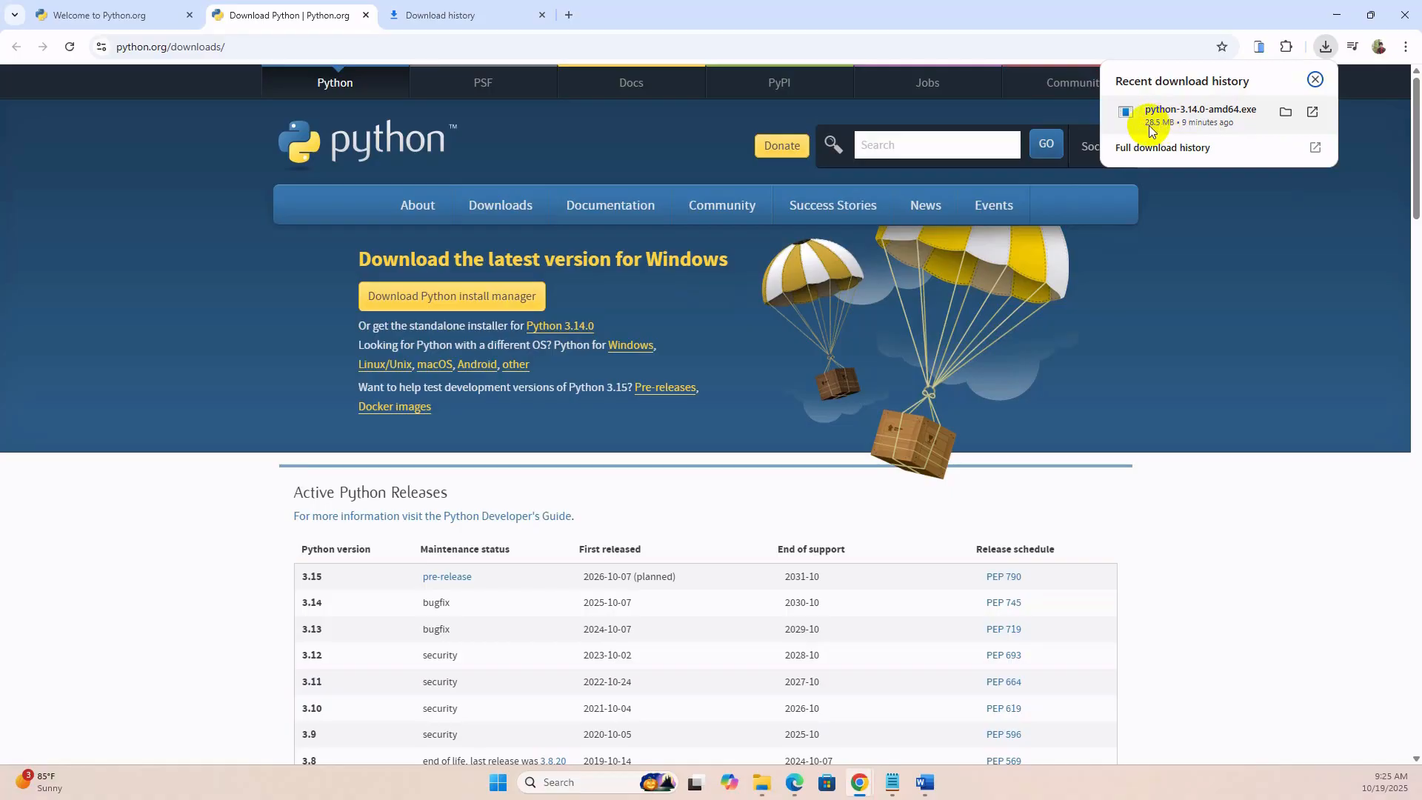
pyautogui.click(445, 14)
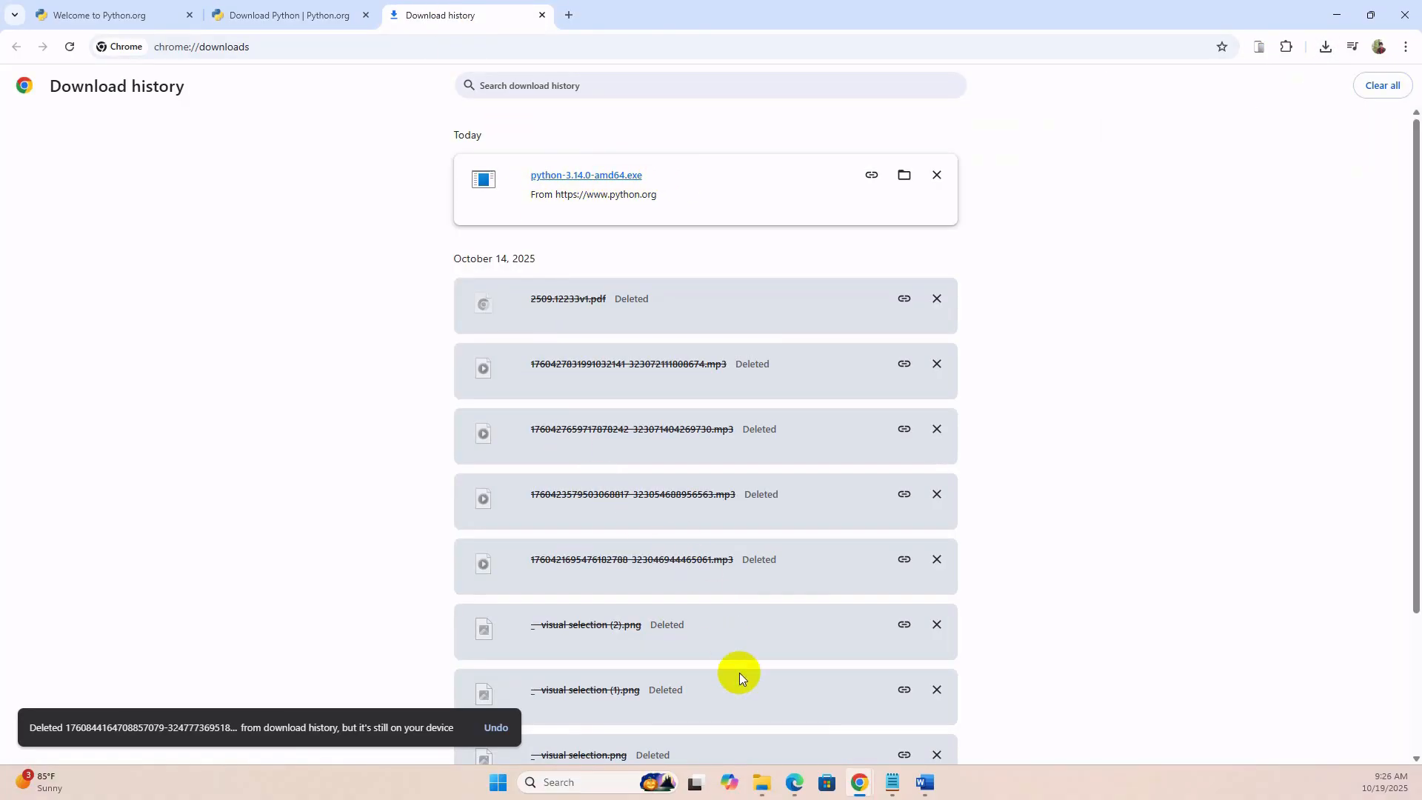
# Launch the python-3.14.0-amd64 installer from the Downloads folder and enable adding python.exe to PATH.
pyautogui.click(762, 783)
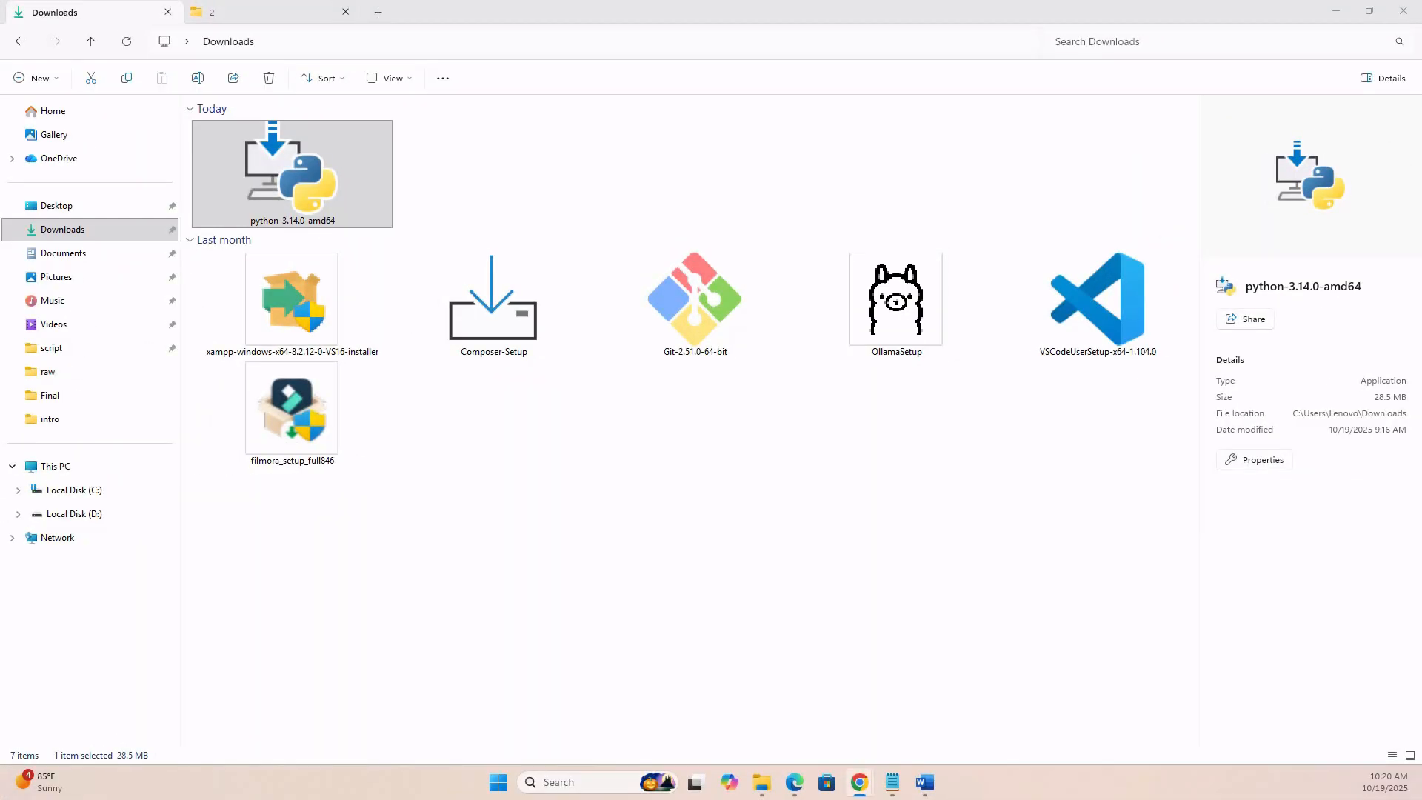
pyautogui.click(330, 210)
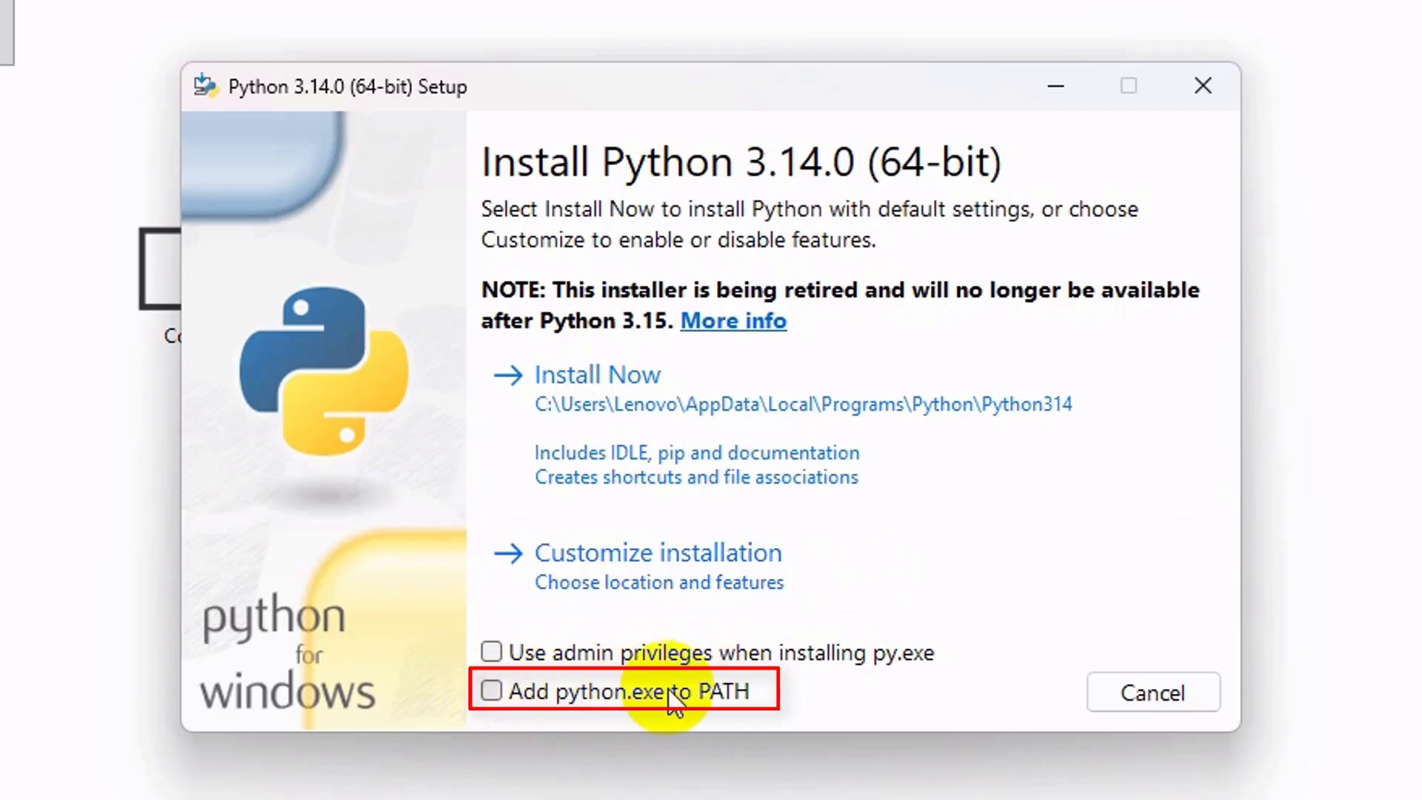
pyautogui.click(491, 692)
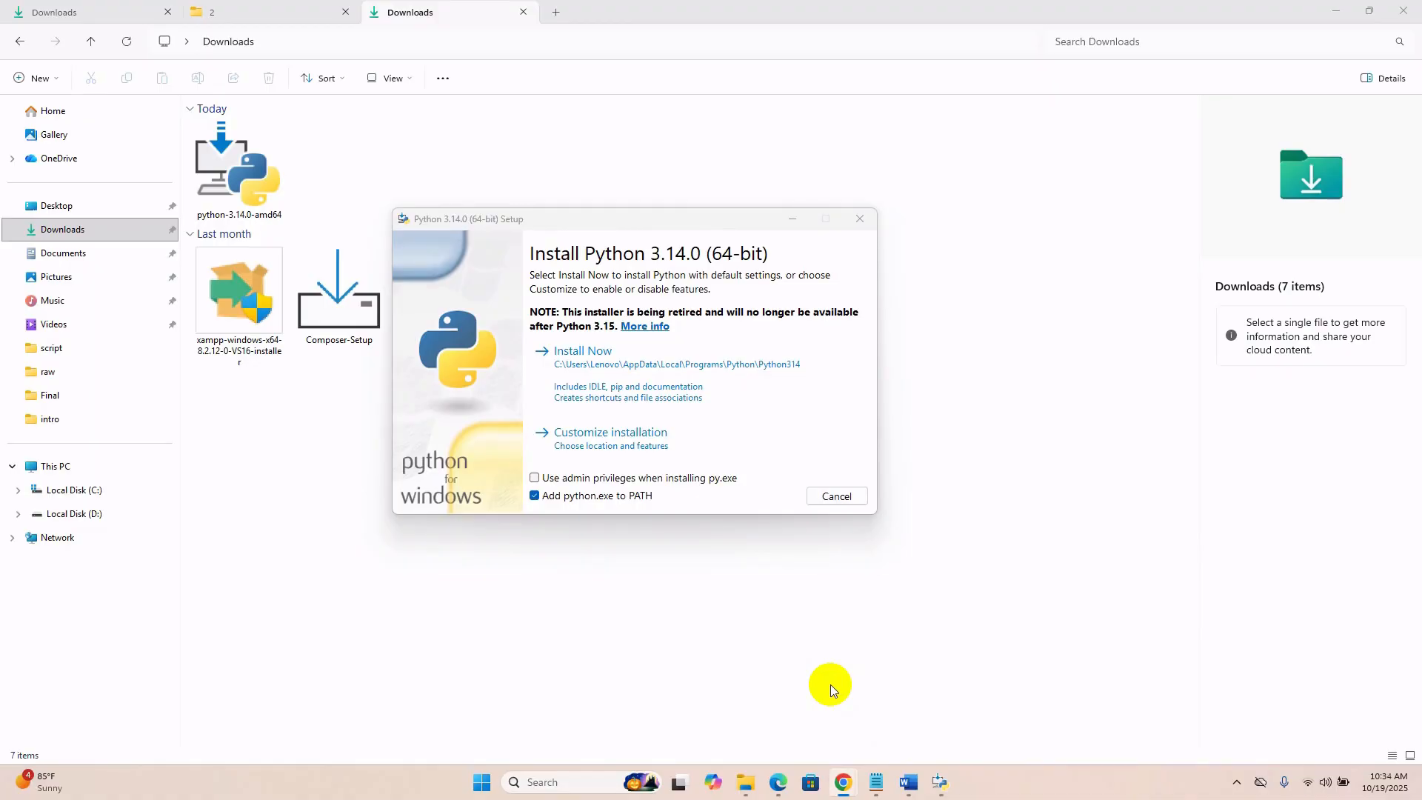
# Inspect the entries of the system Path environment variable, then close the variable and system properties dialogs.
pyautogui.press('super')
pyautogui.write('env')
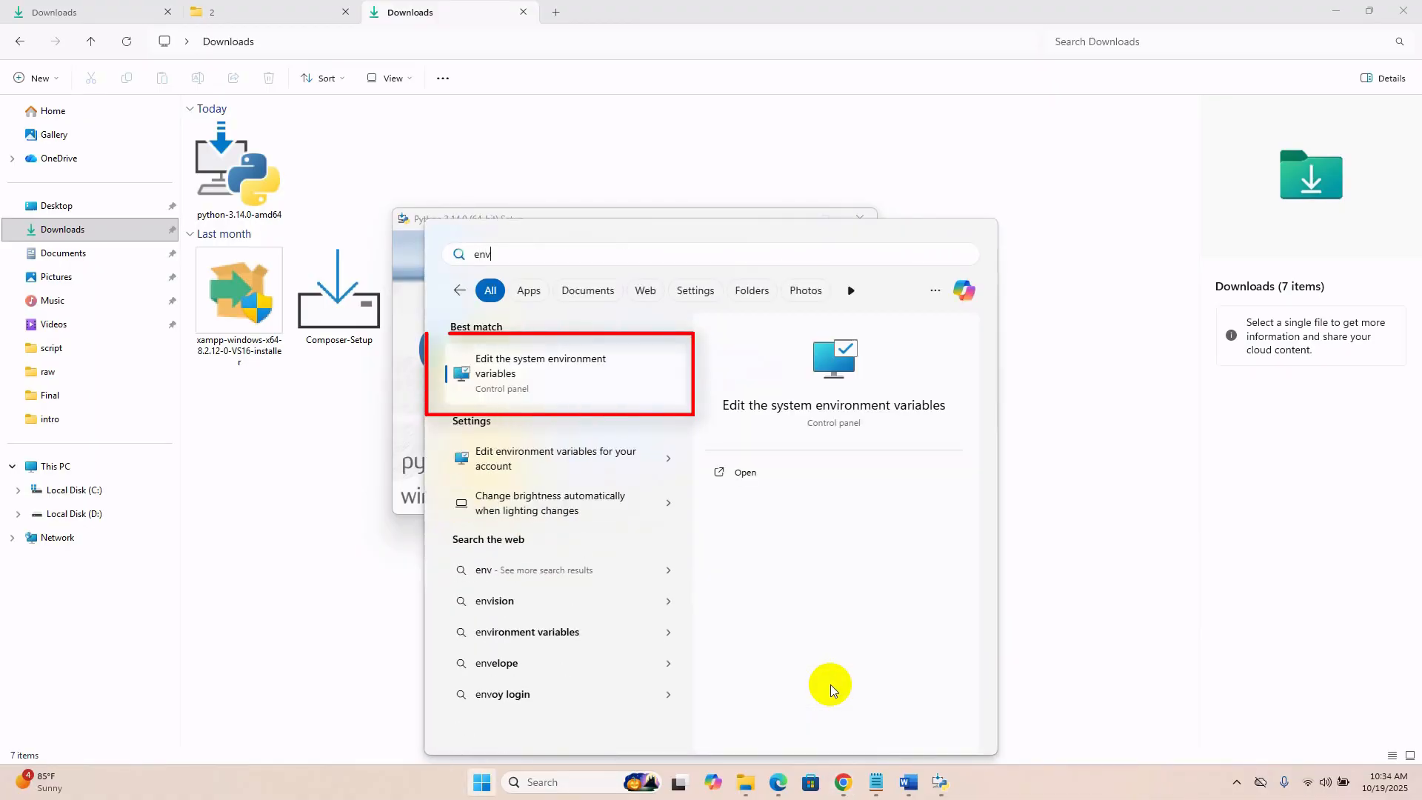
pyautogui.click(547, 373)
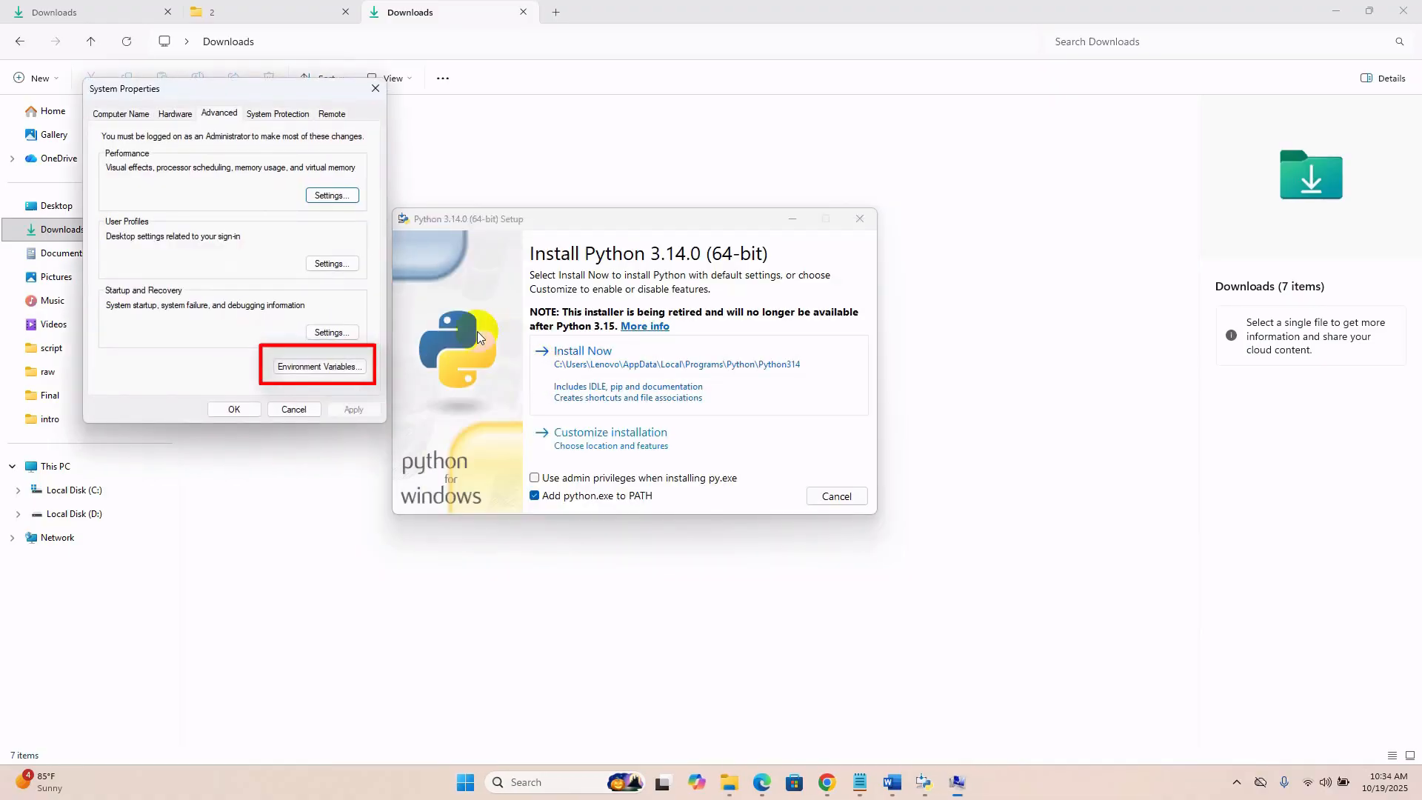
pyautogui.click(344, 362)
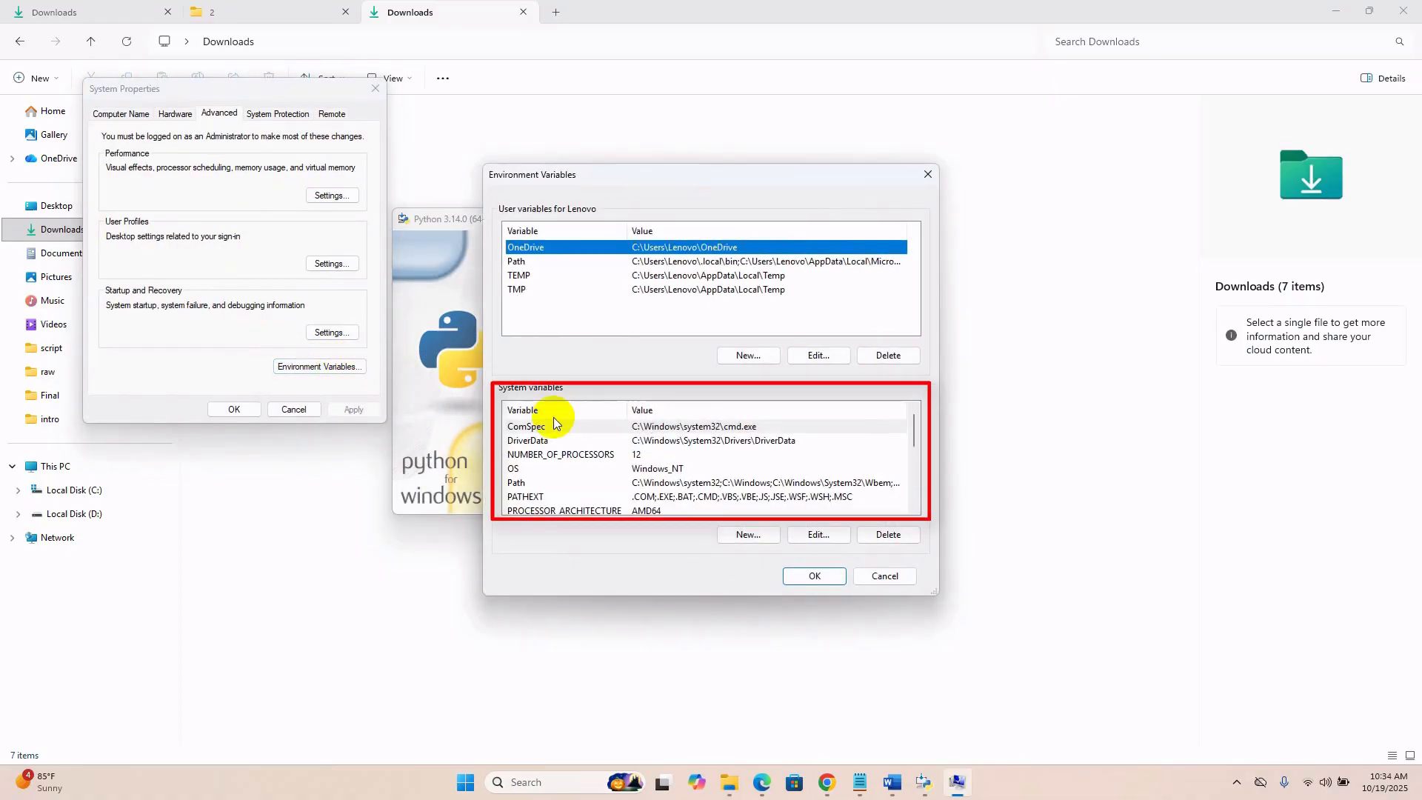
pyautogui.click(518, 483)
pyautogui.click(811, 537)
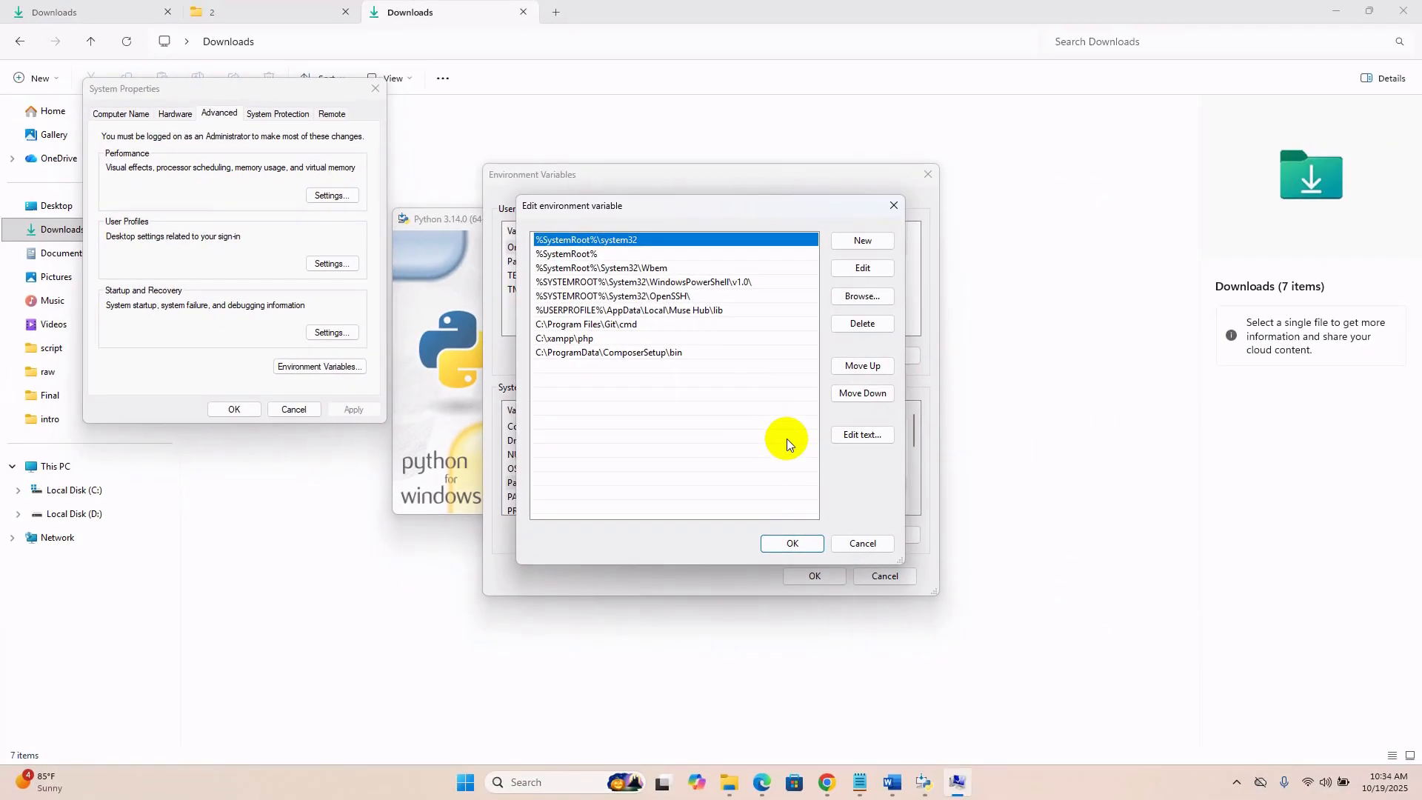
pyautogui.click(794, 544)
pyautogui.click(813, 575)
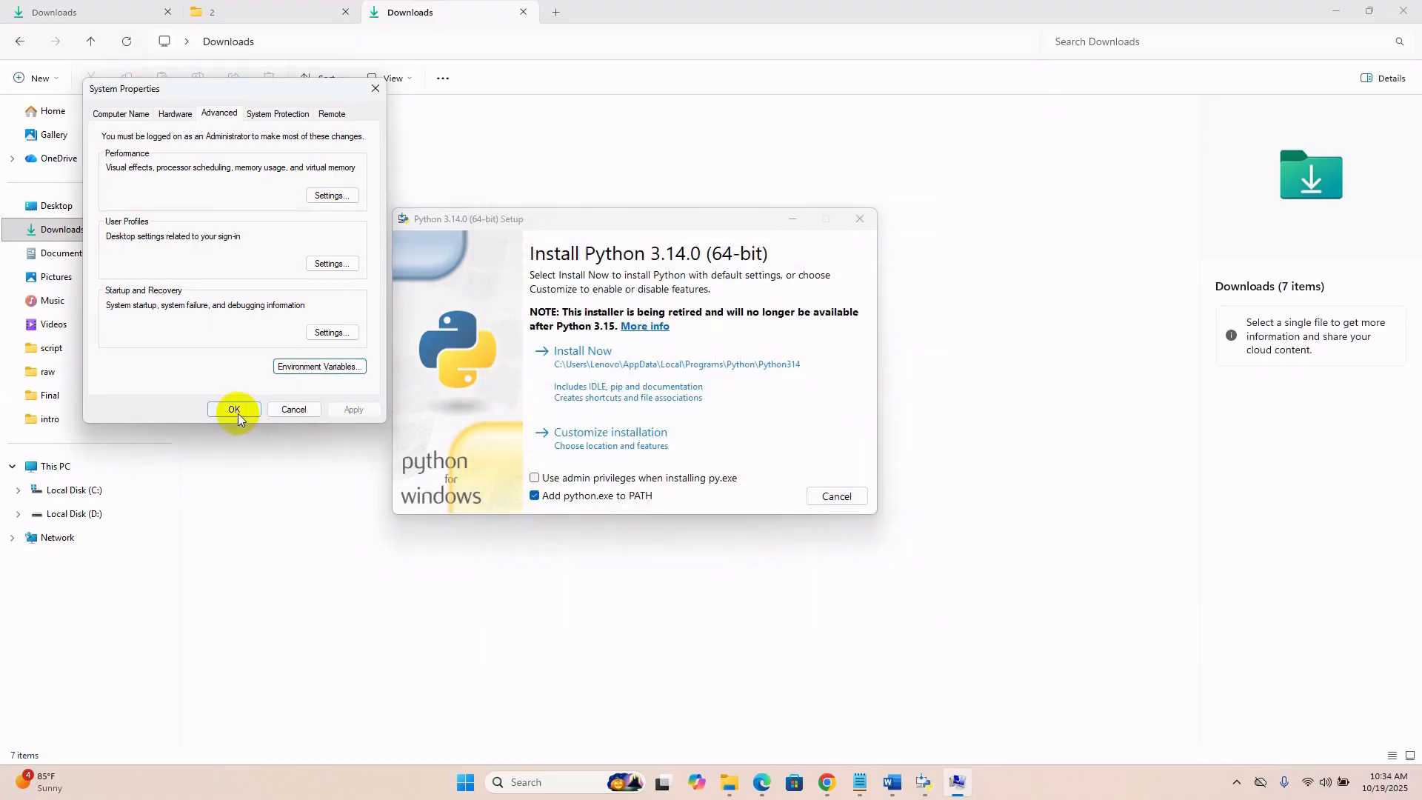
pyautogui.click(235, 410)
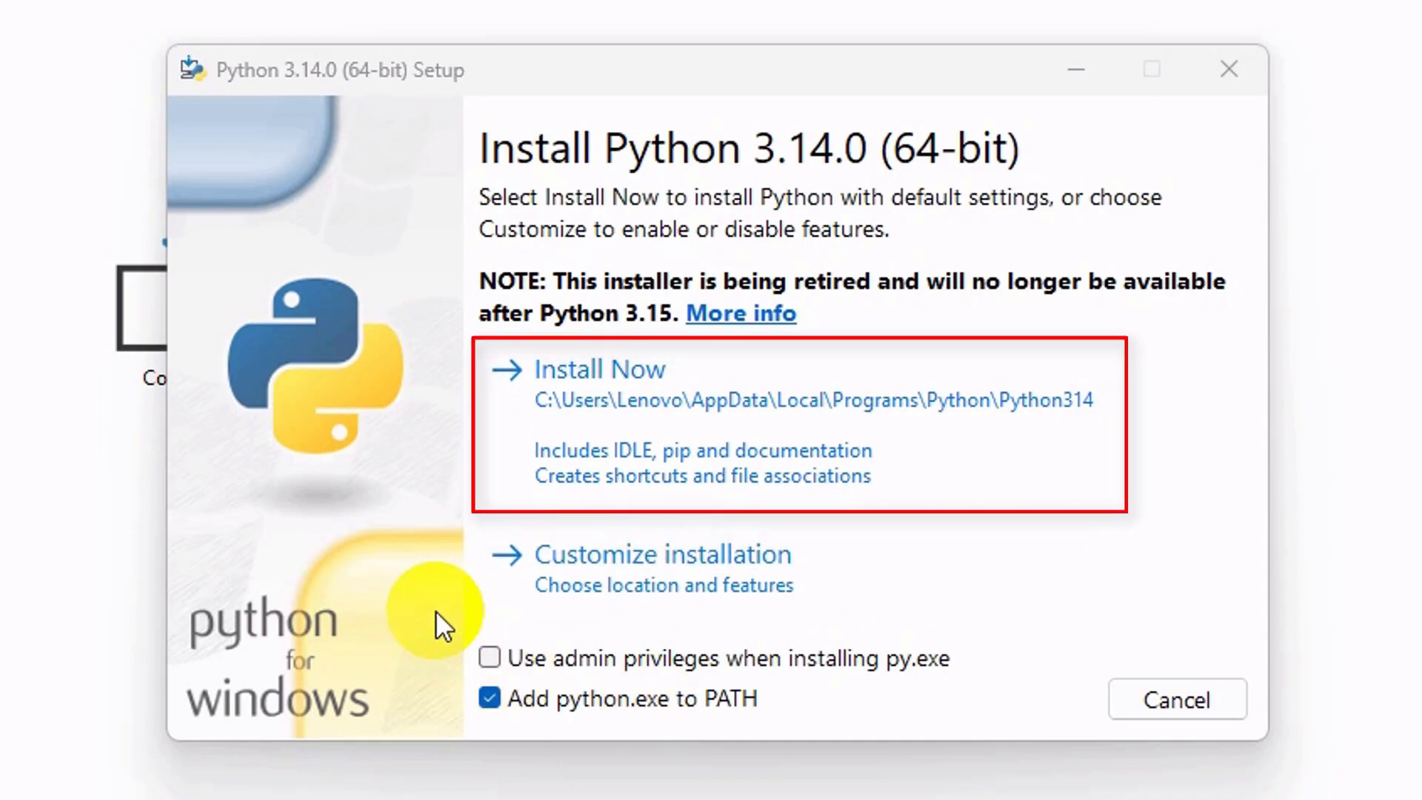
# Choose a customized installation, keep the default optional features, and set Python 3.14 to install for all users.
pyautogui.click(747, 560)
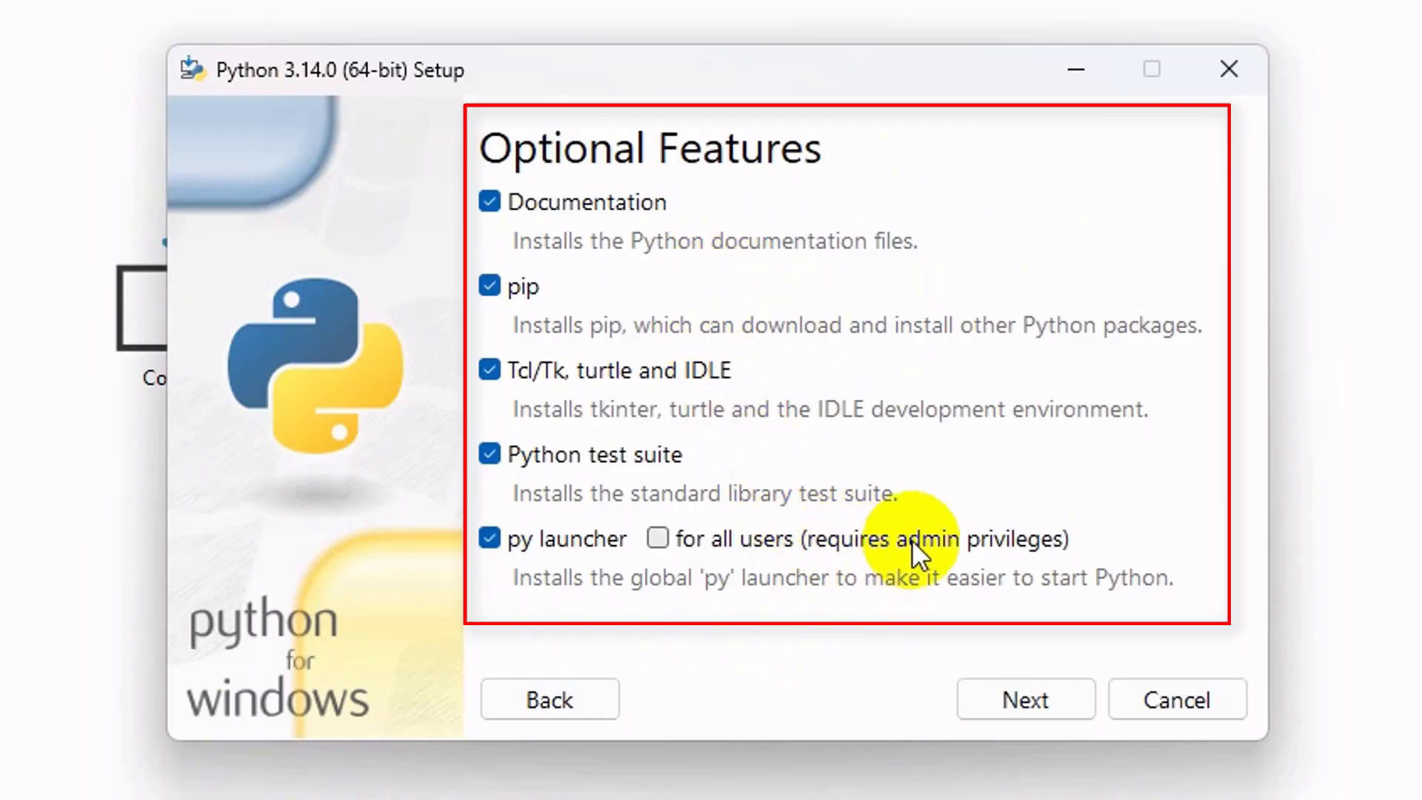
pyautogui.click(1000, 693)
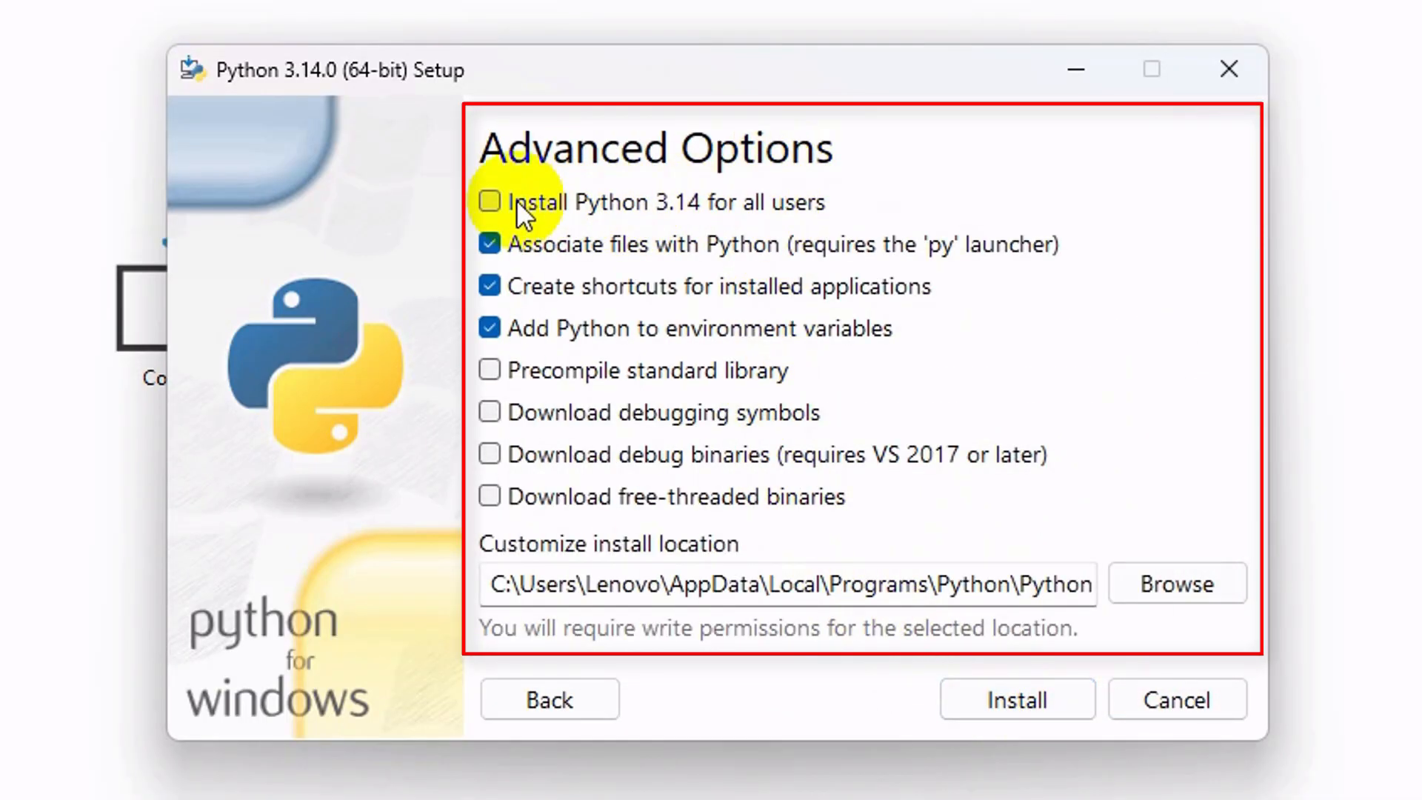
pyautogui.click(541, 200)
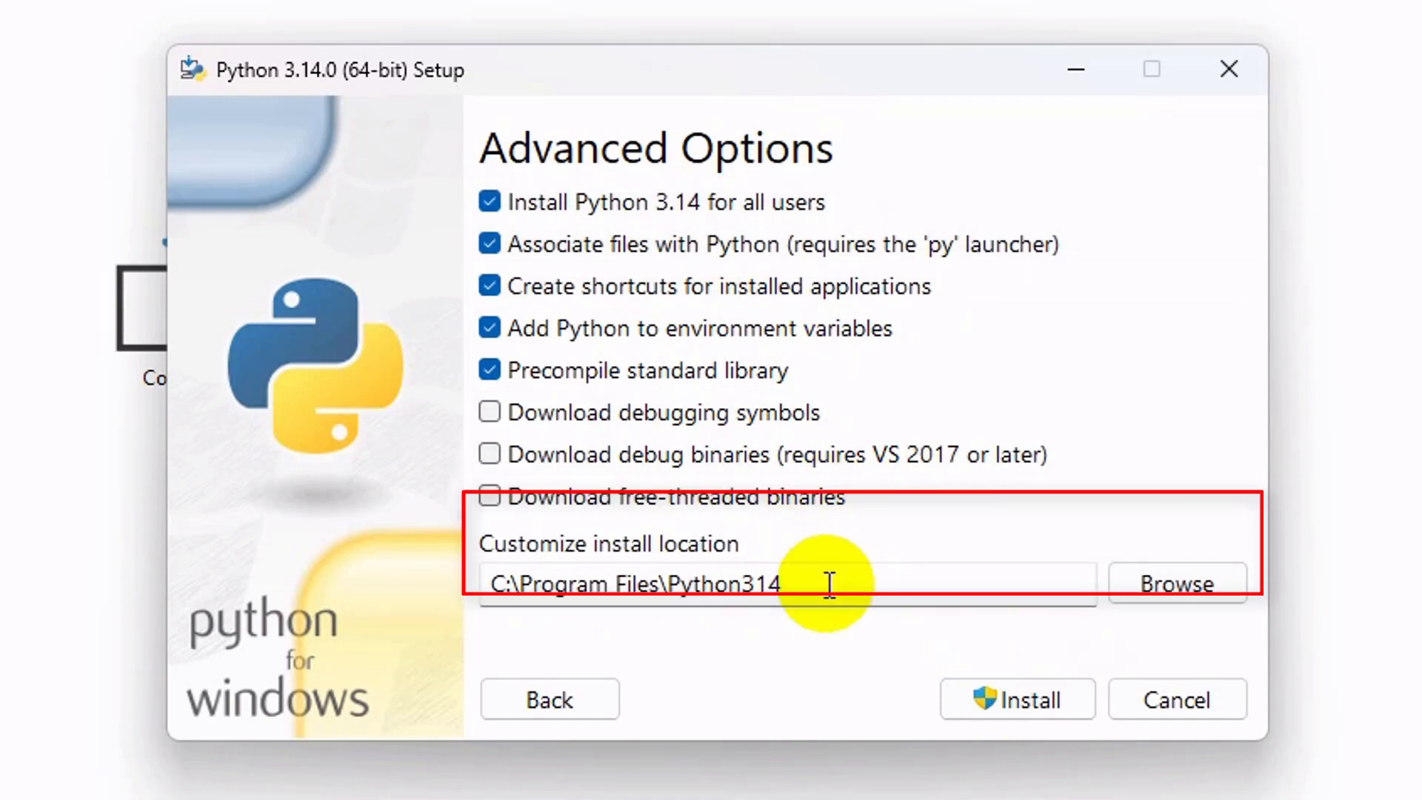
# Install Python to C:\Program Files\Python314 and close the setup once it completes.
pyautogui.moveTo(827, 584); pyautogui.dragTo(467, 579)
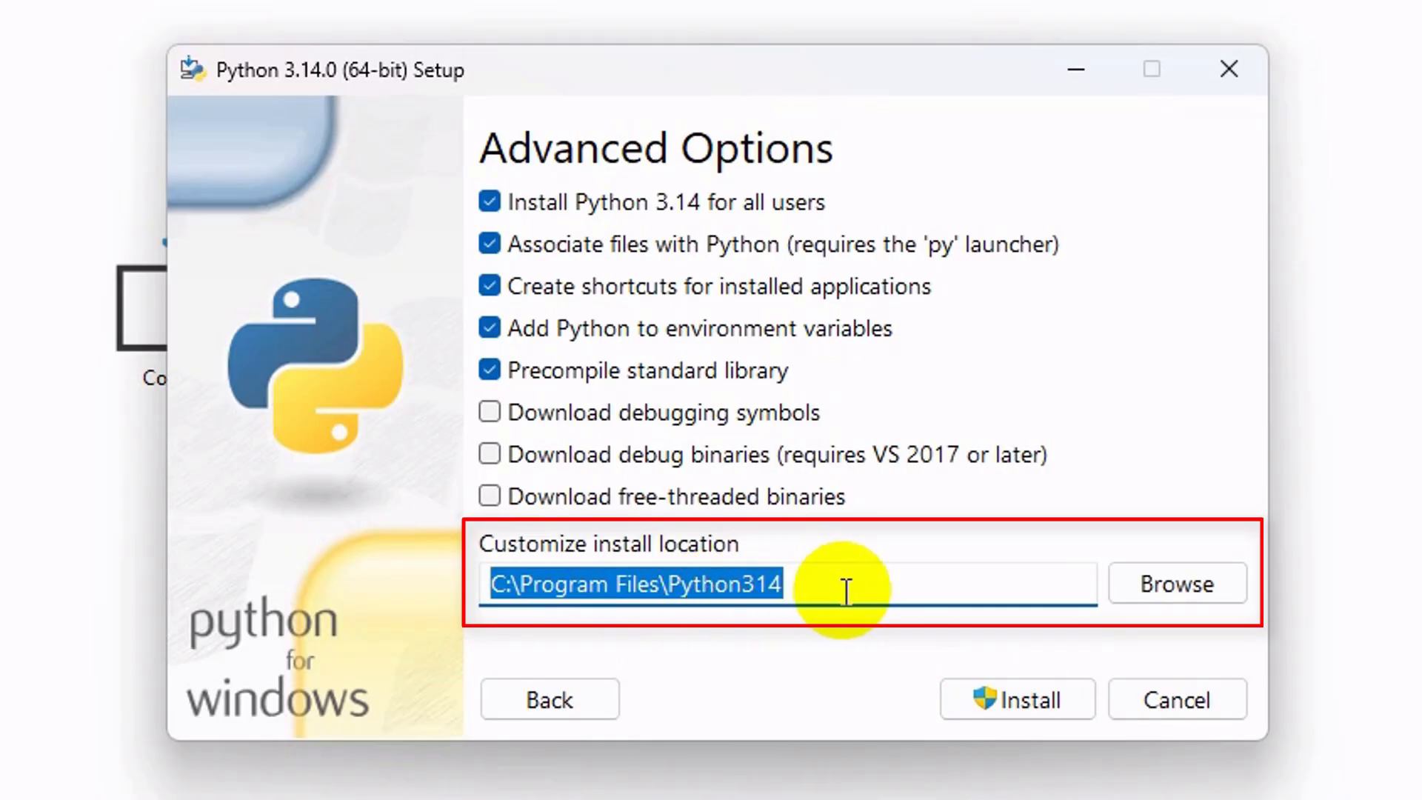
pyautogui.click(846, 588)
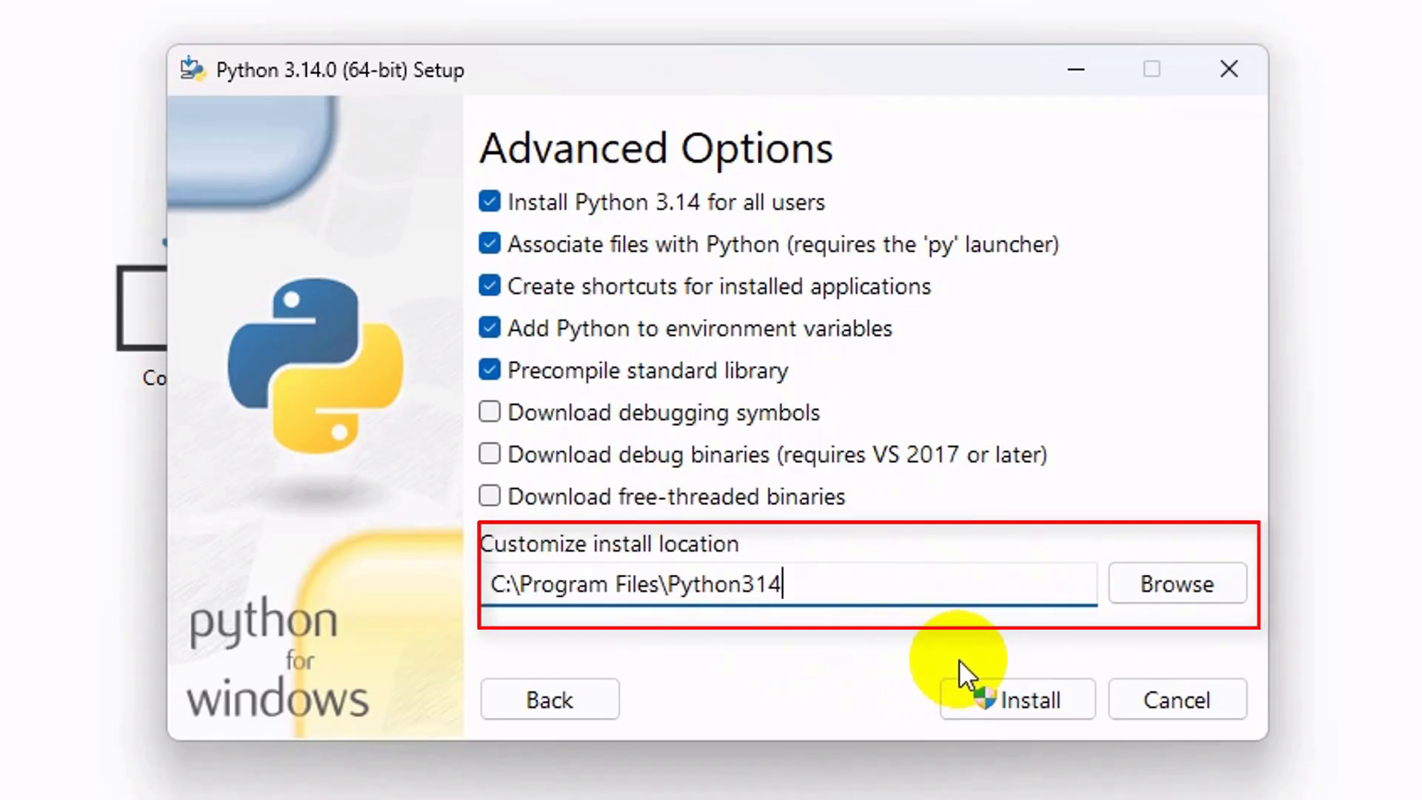
pyautogui.click(1035, 696)
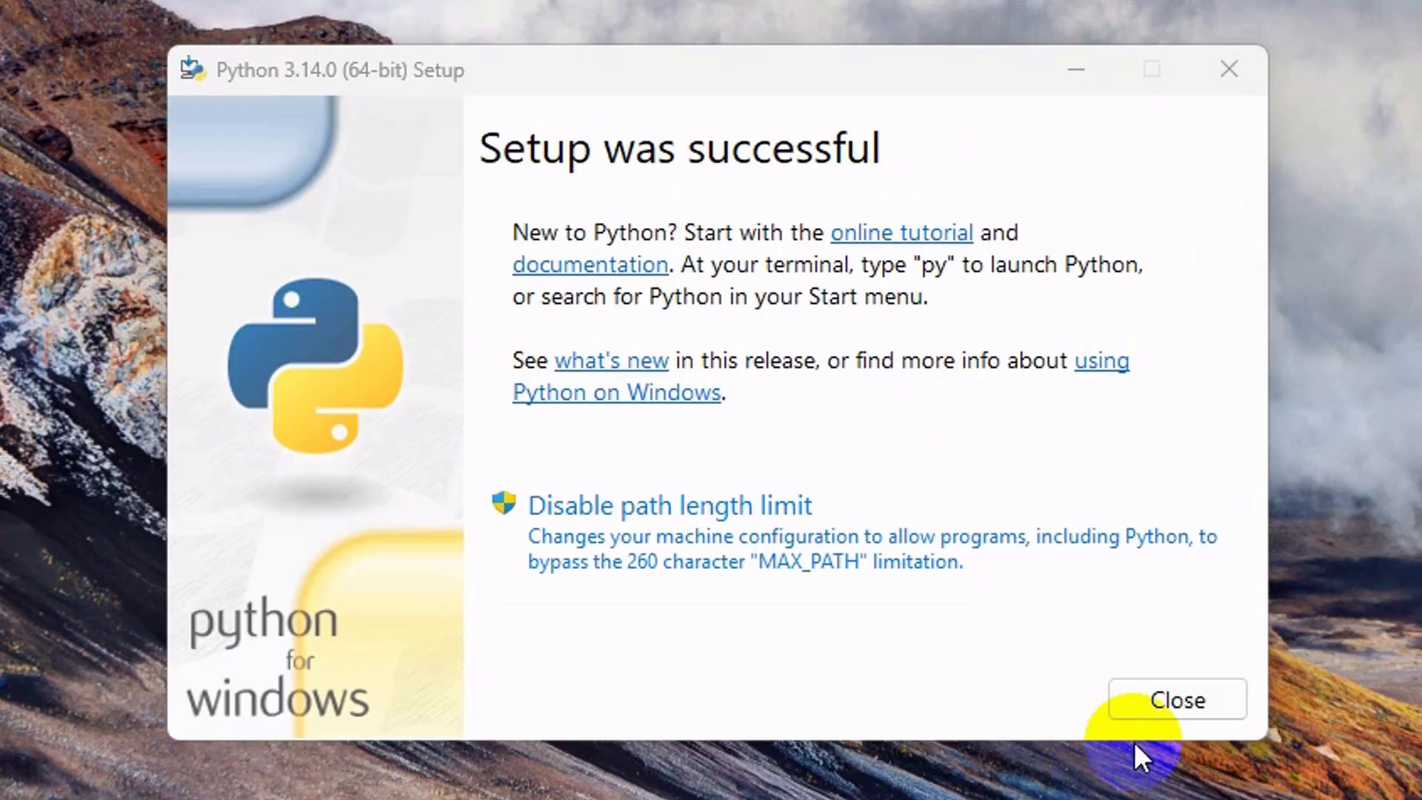
pyautogui.click(1180, 713)
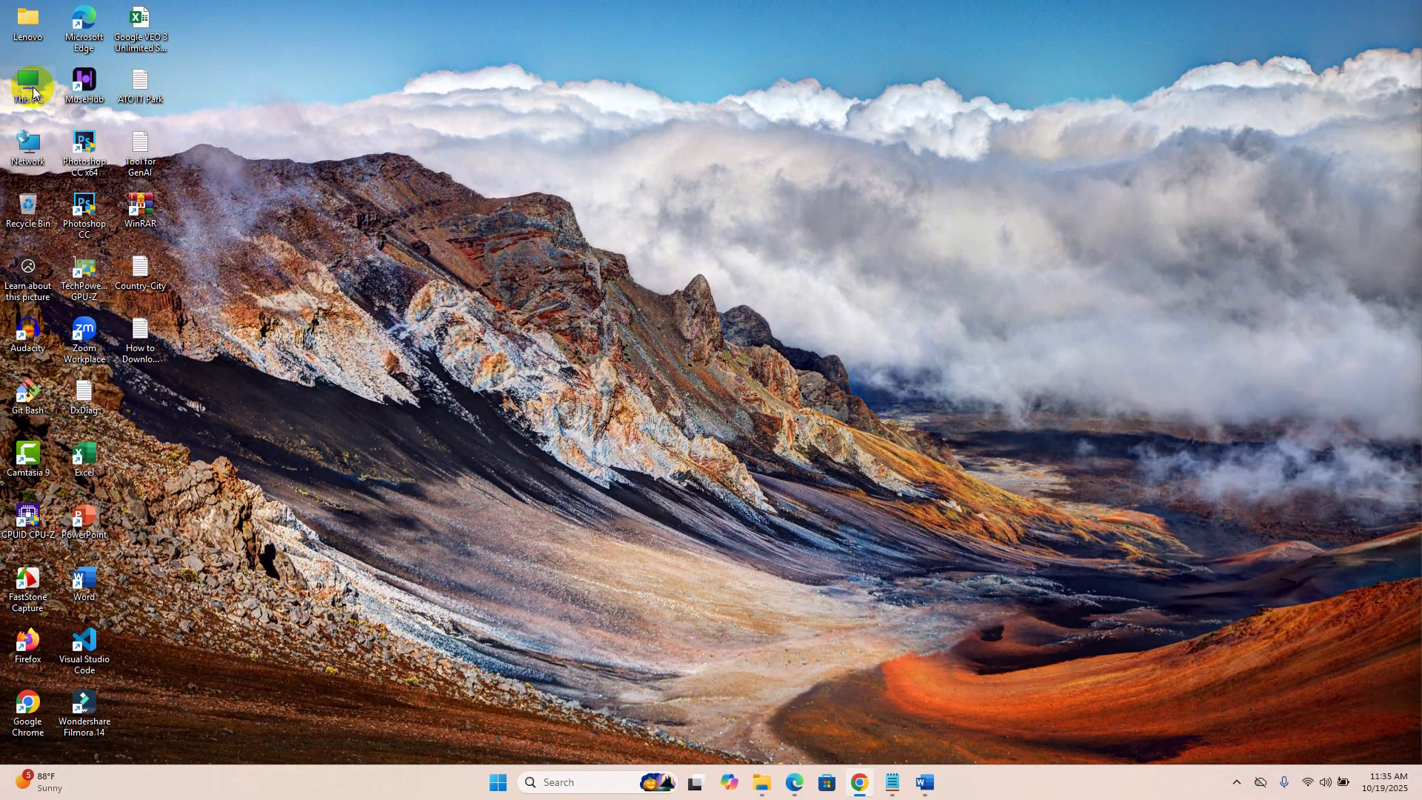
# Open the Python314 folder inside Program Files on Local Disk (C:) in File Explorer.
pyautogui.doubleClick(32, 93)
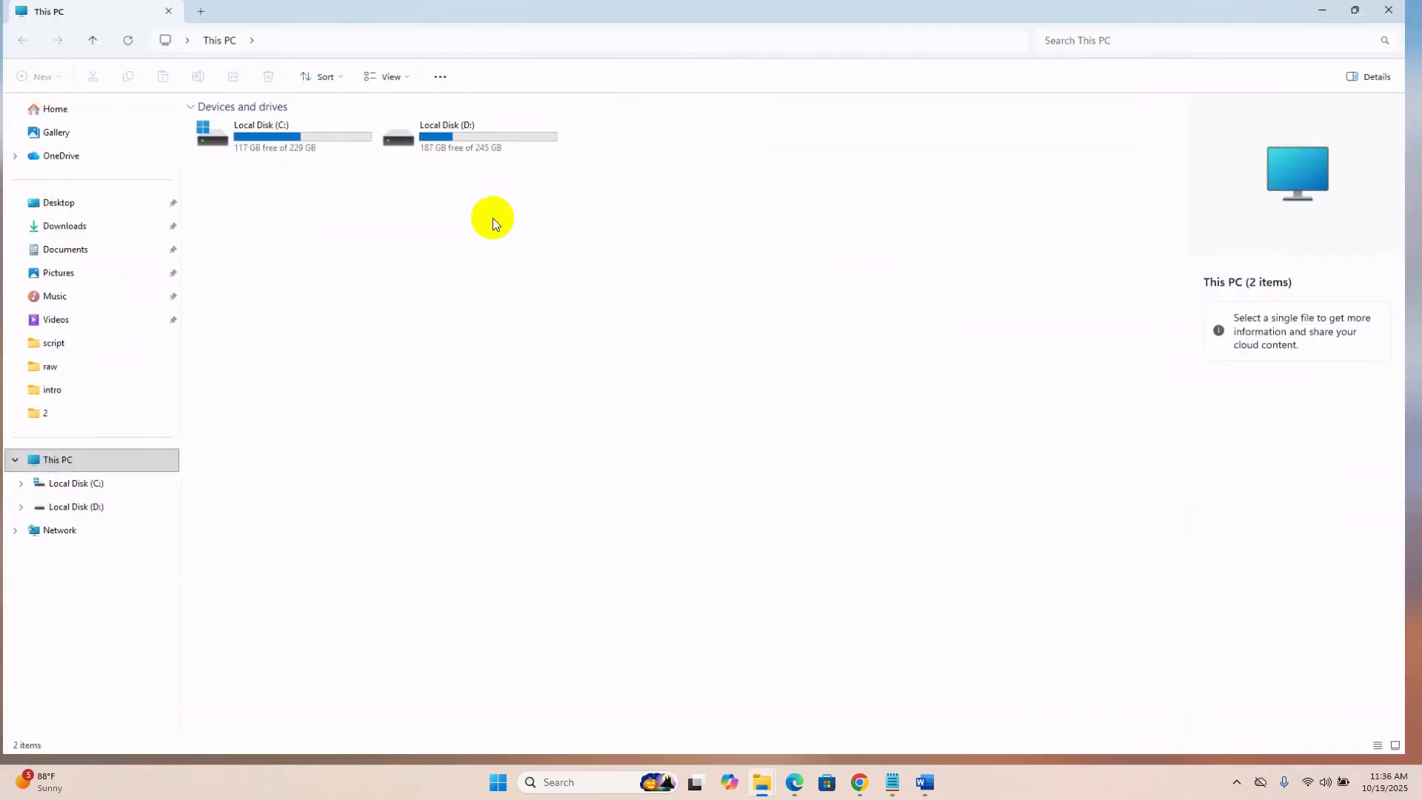
pyautogui.doubleClick(322, 135)
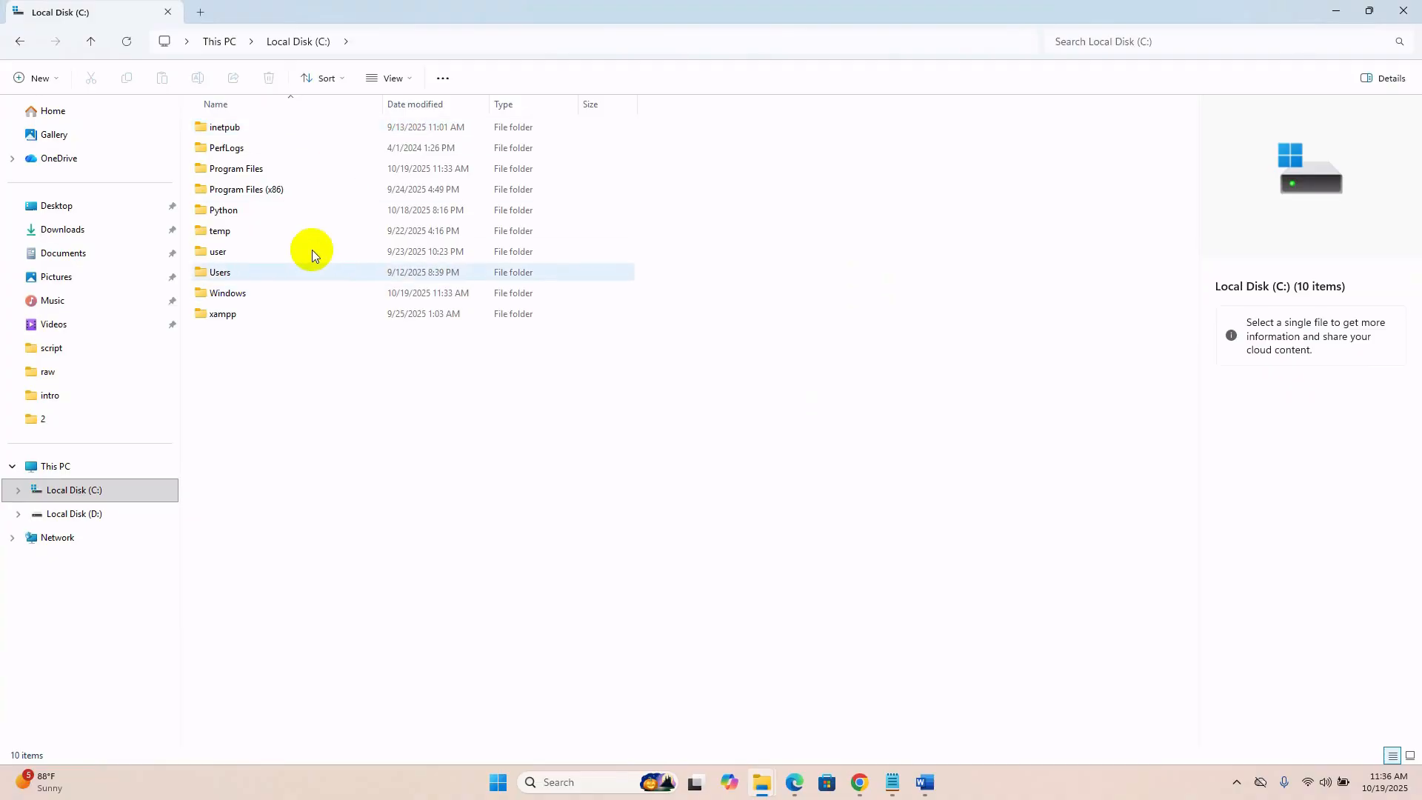
pyautogui.doubleClick(263, 171)
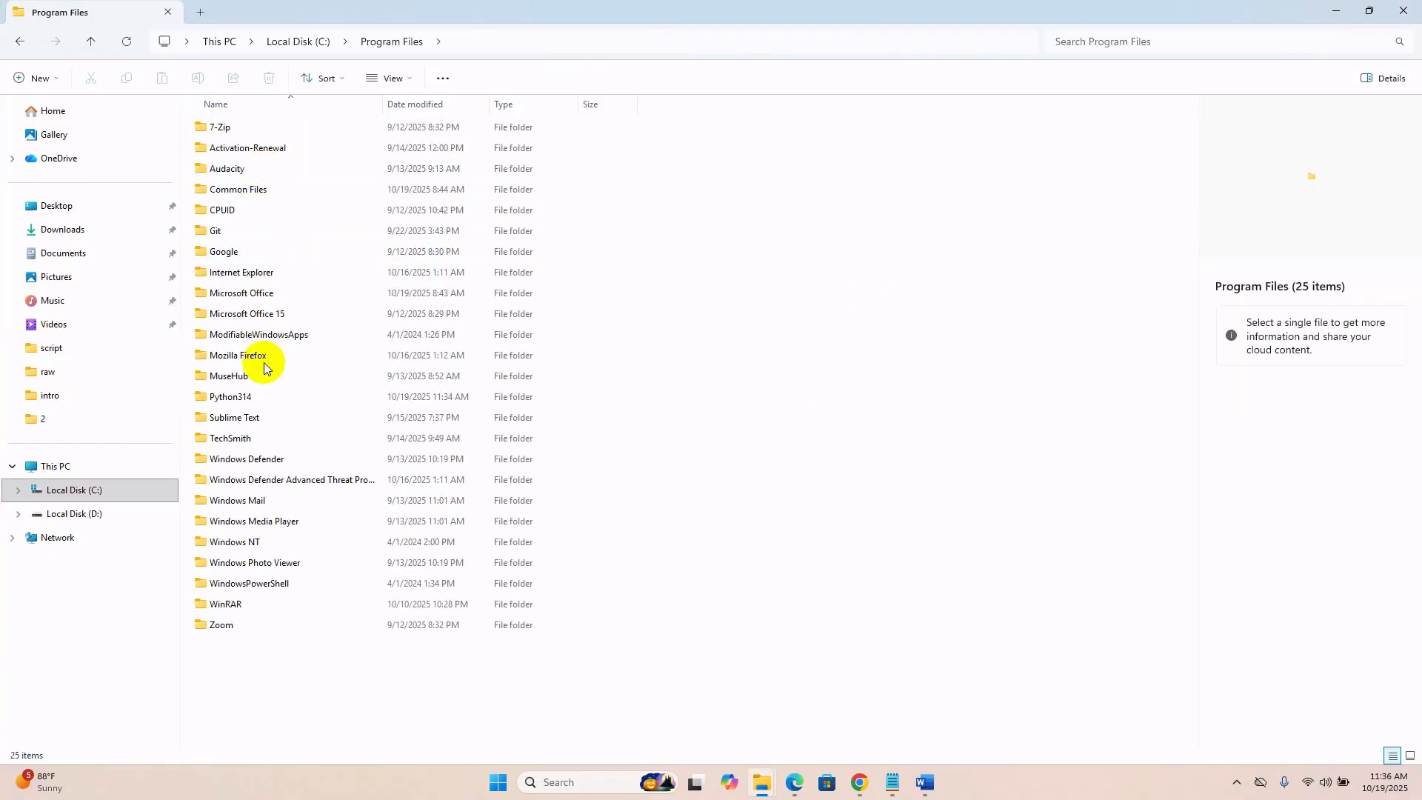
pyautogui.doubleClick(247, 397)
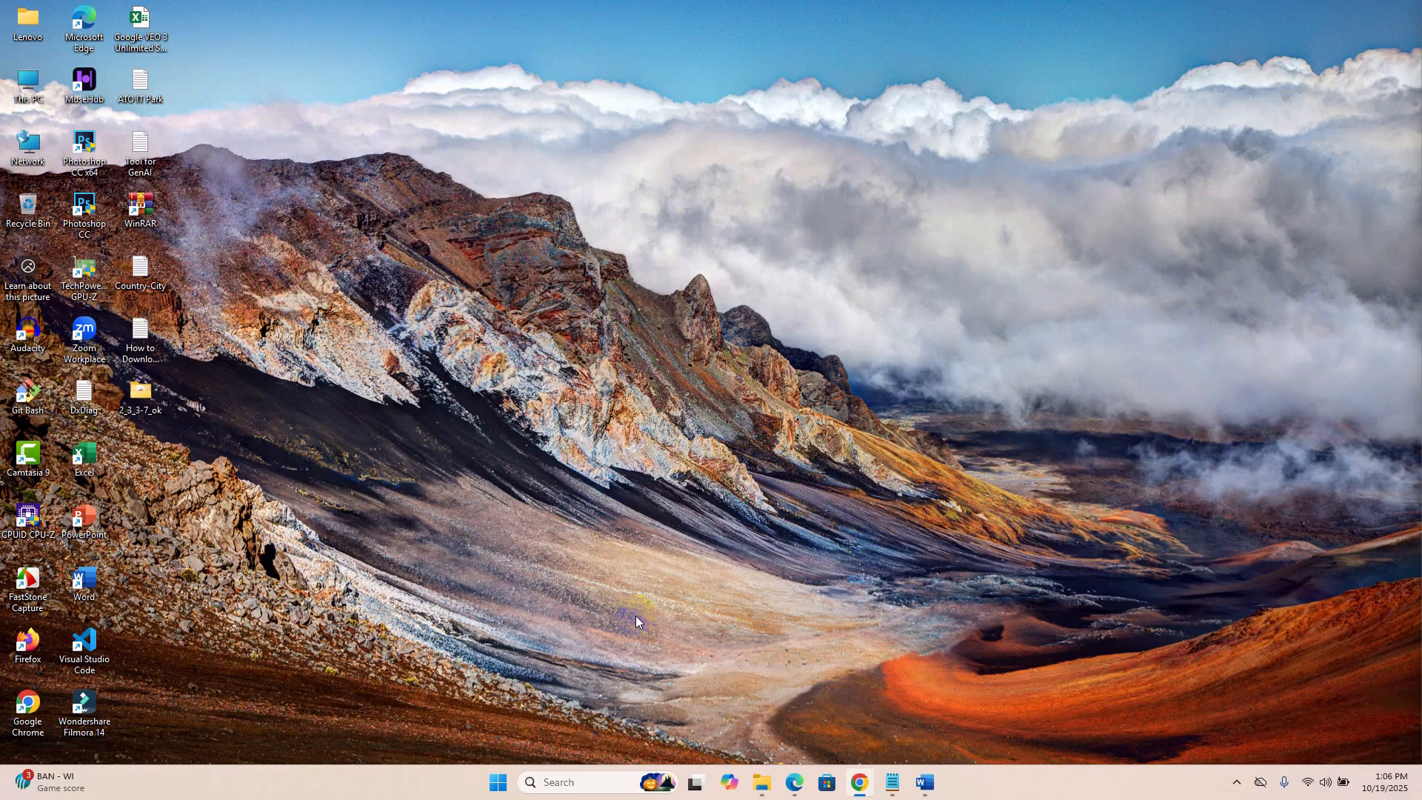
# Open the system Path environment variable to examine its entries for the Python314 folders.
pyautogui.press('super')
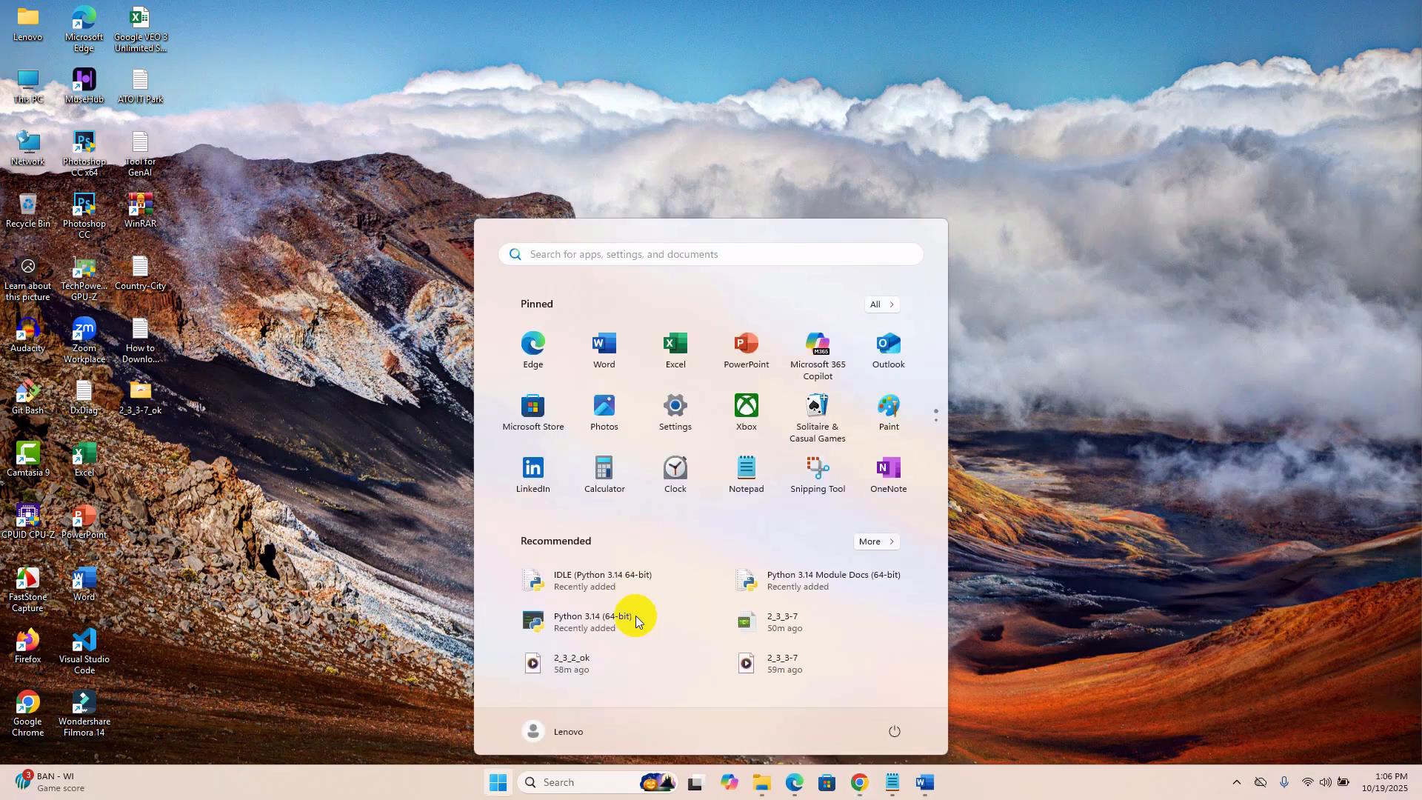
pyautogui.write('env')
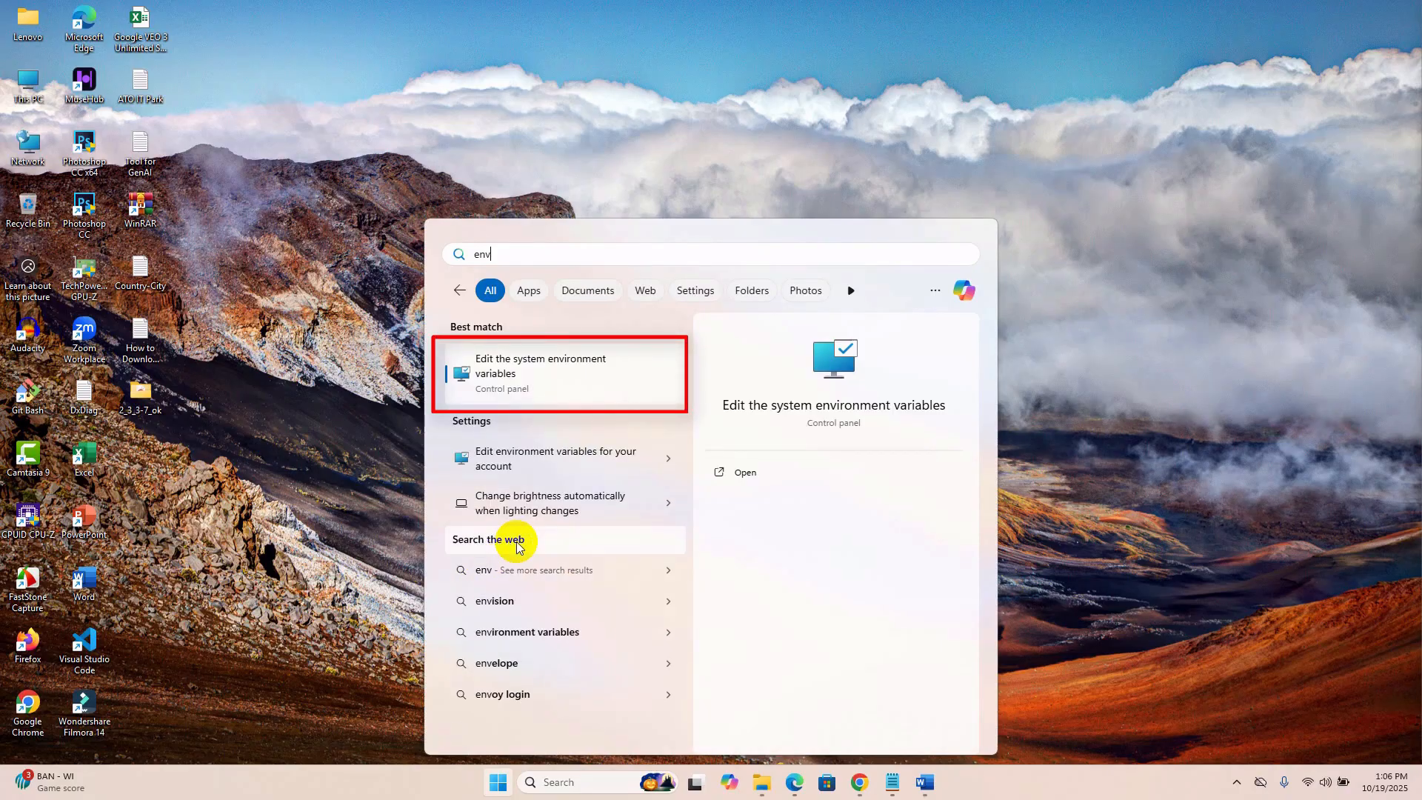
pyautogui.click(560, 375)
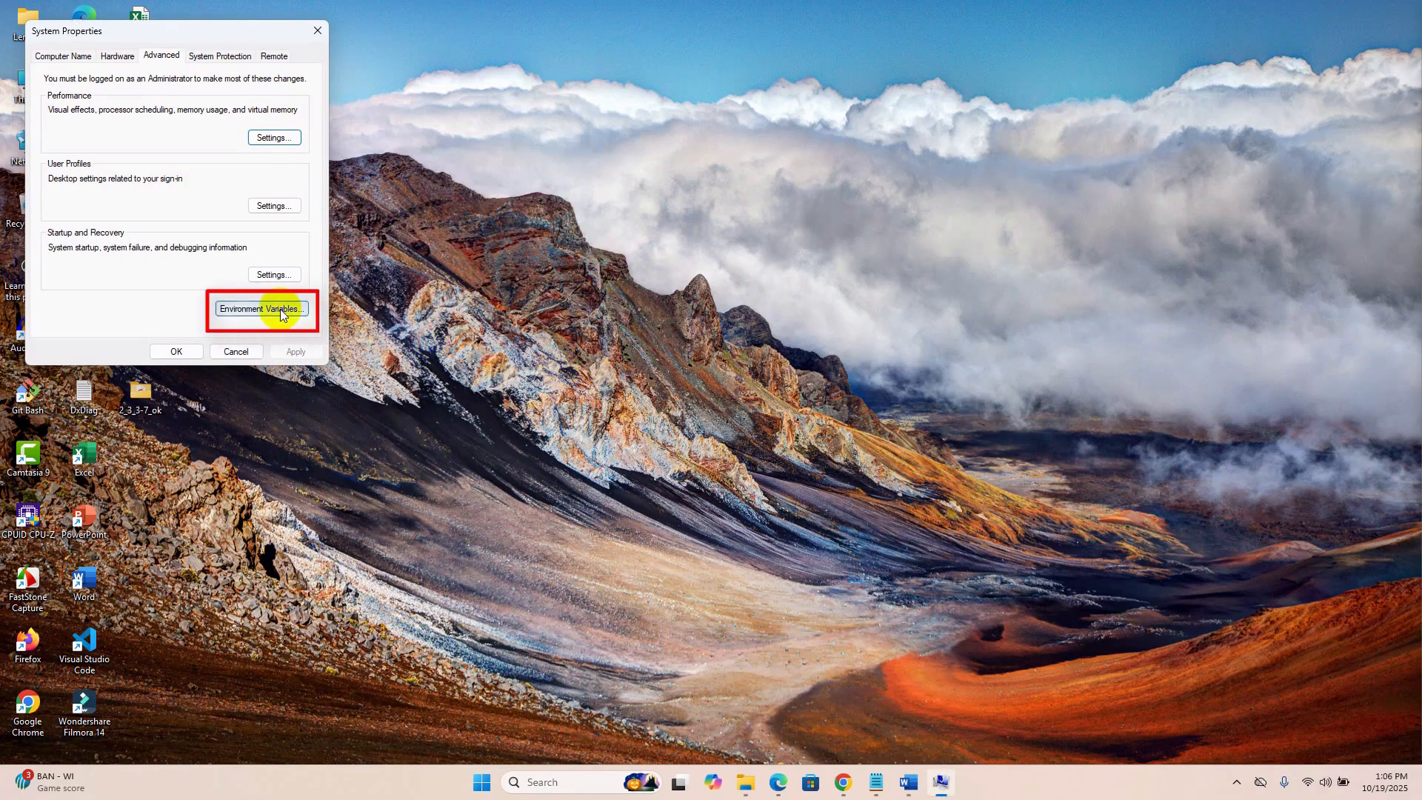
pyautogui.click(252, 310)
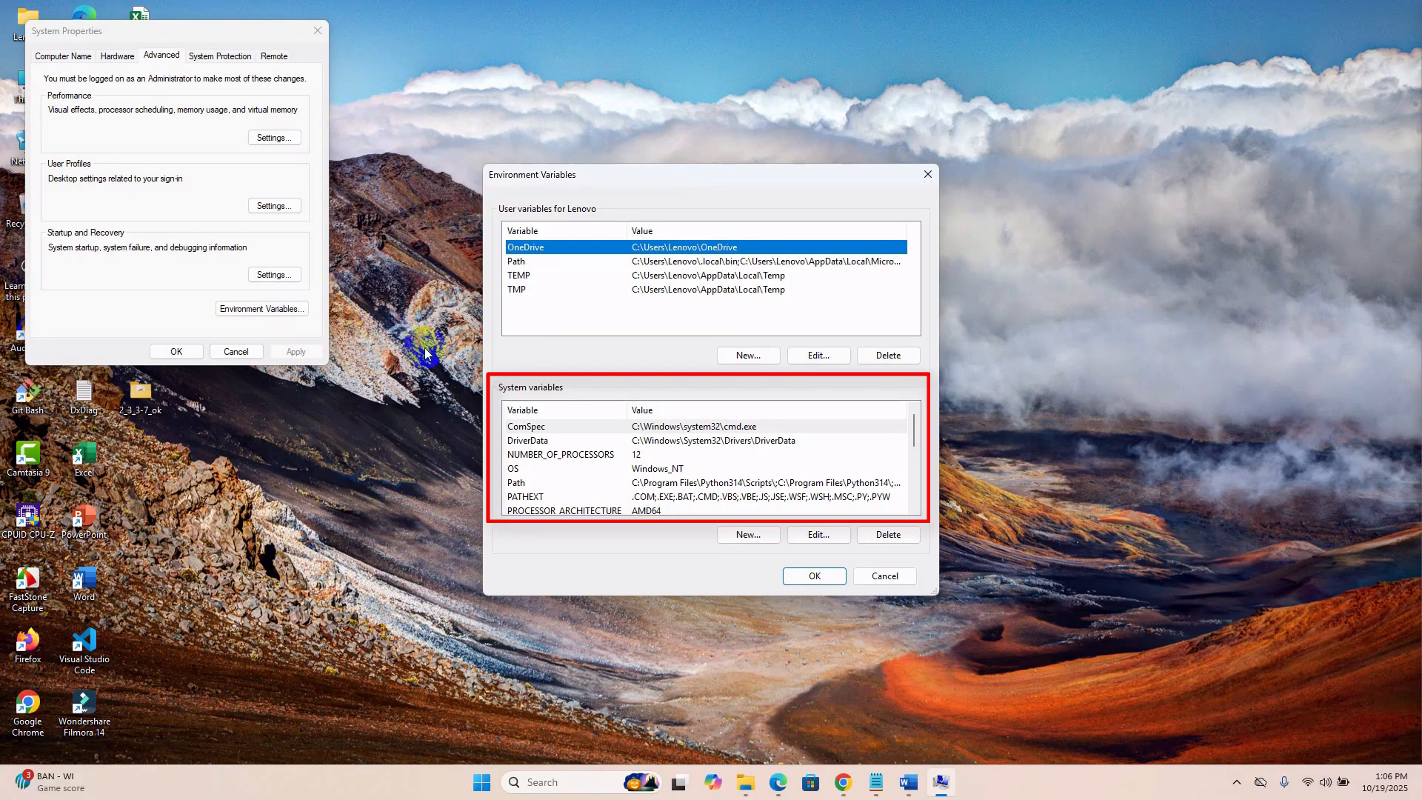
pyautogui.click(513, 483)
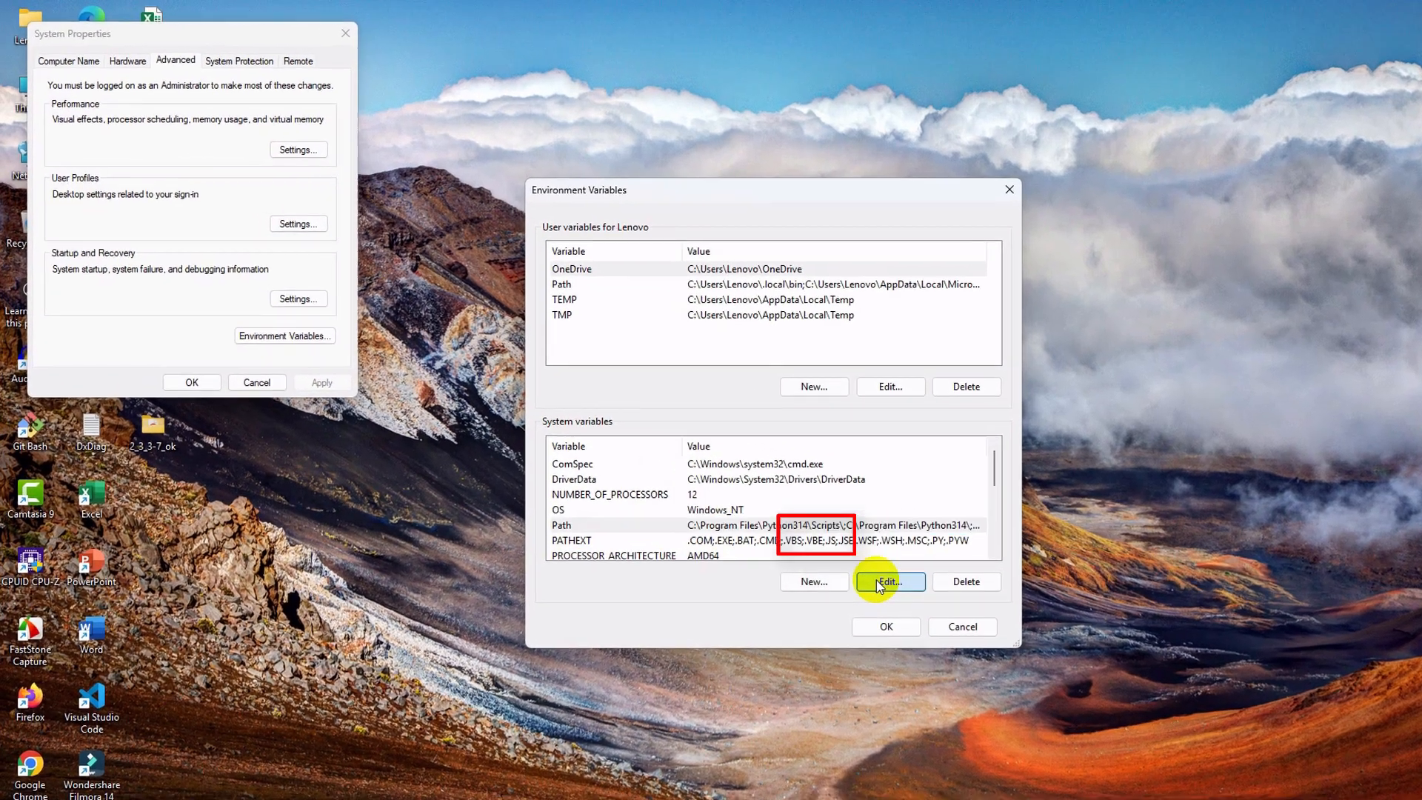
pyautogui.click(808, 534)
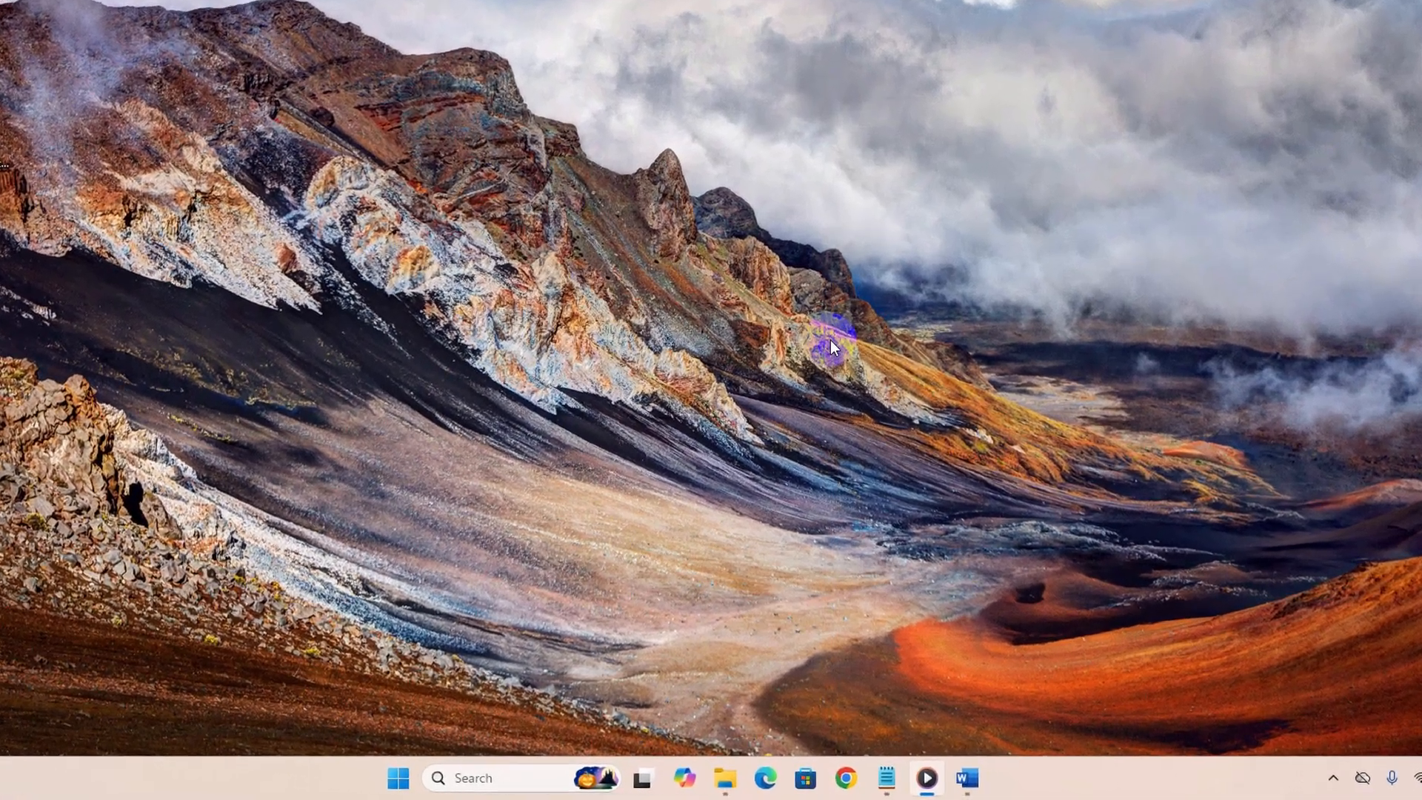
# Find and open Python 3.14 Manuals from the Start search and view the "What's new in Python 3.14?" page.
pyautogui.press('super')
pyautogui.write('python')
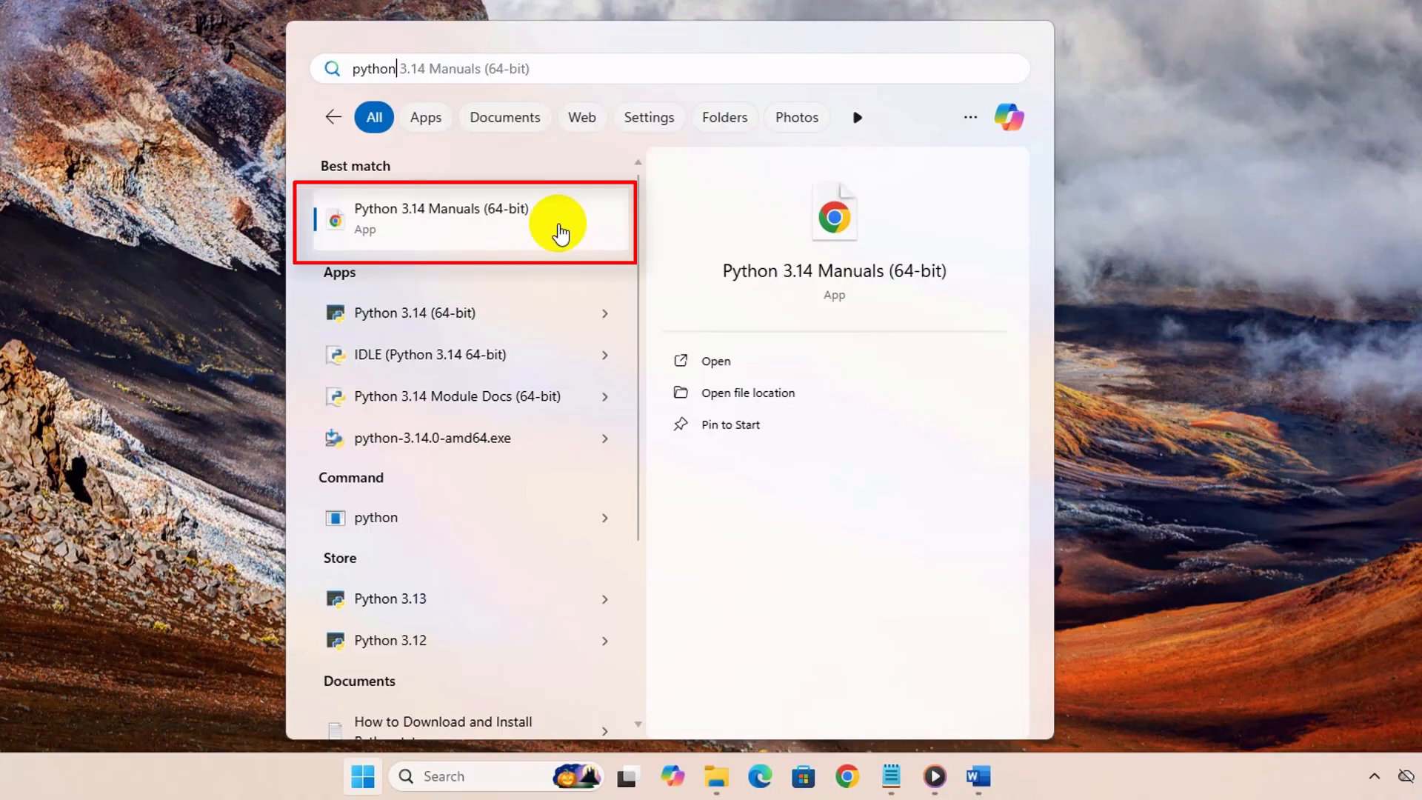
pyautogui.click(544, 223)
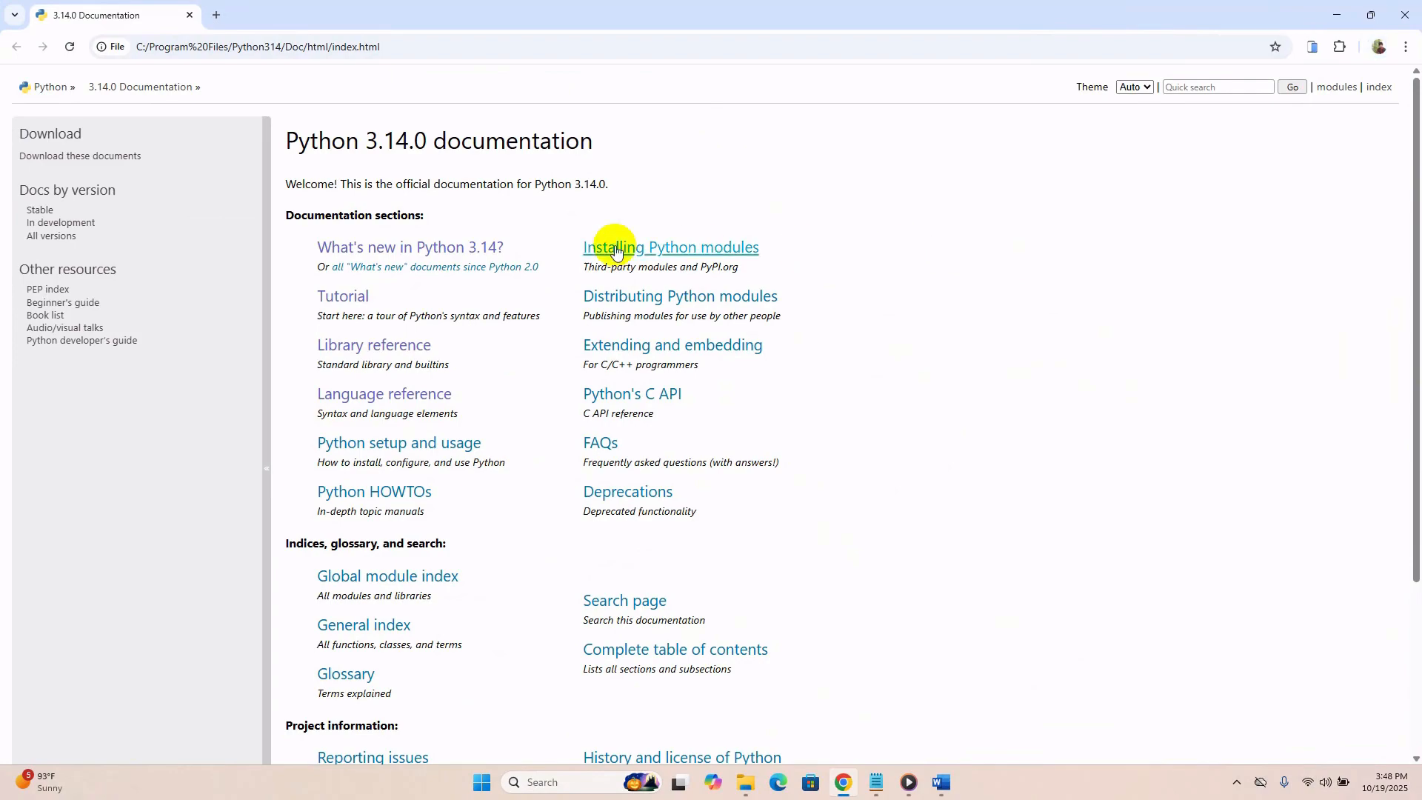
pyautogui.click(451, 252)
pyautogui.scroll(-6, 578, 445)
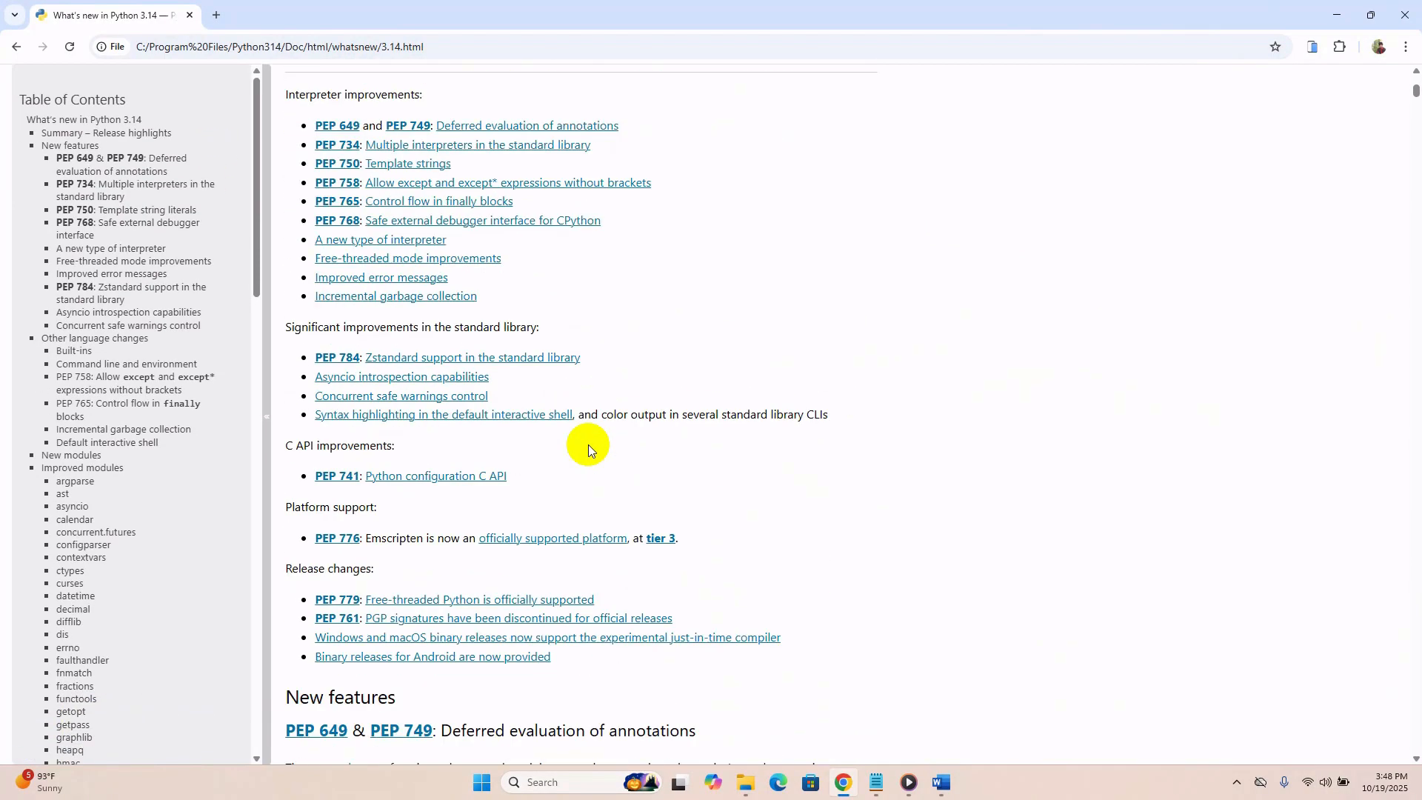
# Look through the What's New, Tutorial, Library reference, and Python setup and usage pages of the 3.14.0 documentation.
pyautogui.scroll(-4, 588, 449)
pyautogui.scroll(11, 588, 450)
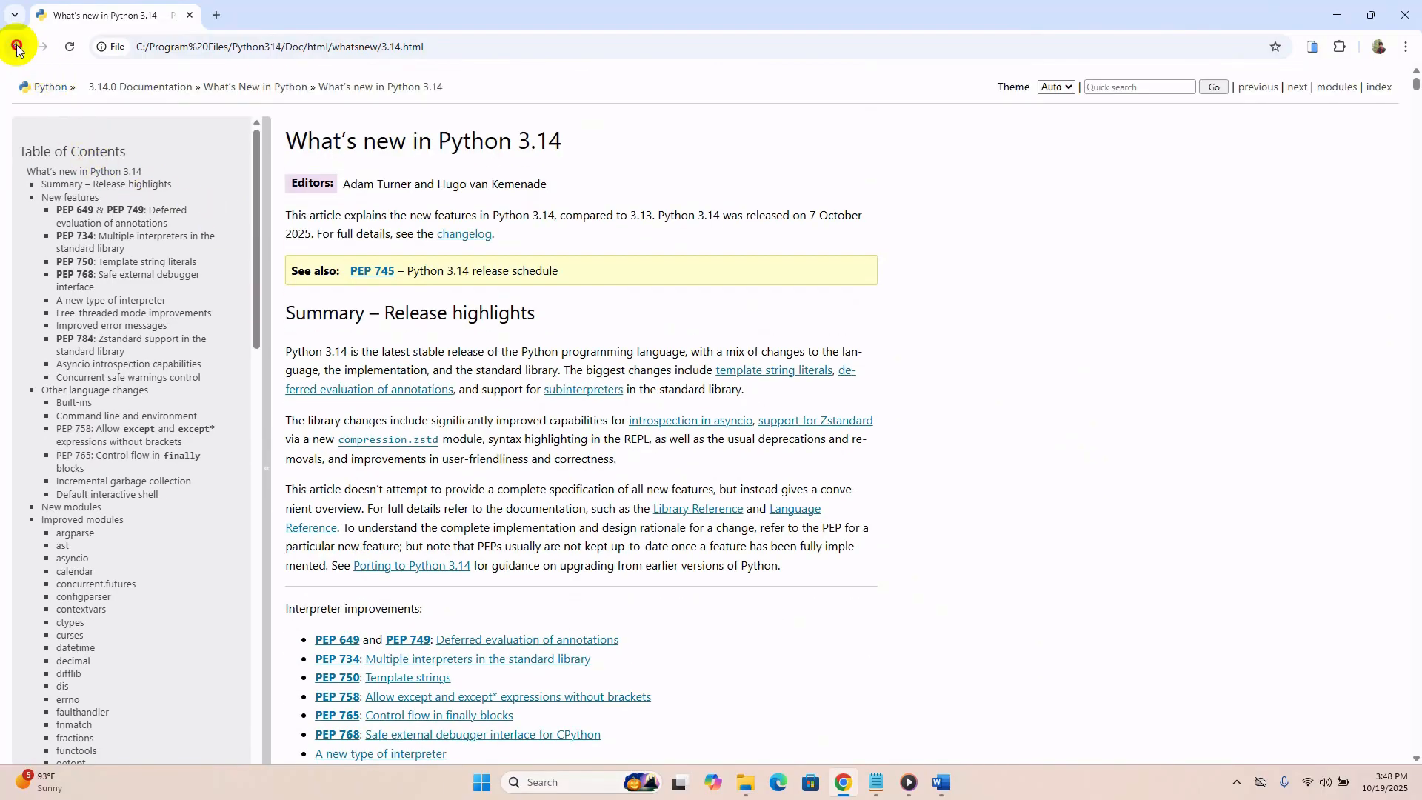
pyautogui.click(16, 48)
pyautogui.click(351, 296)
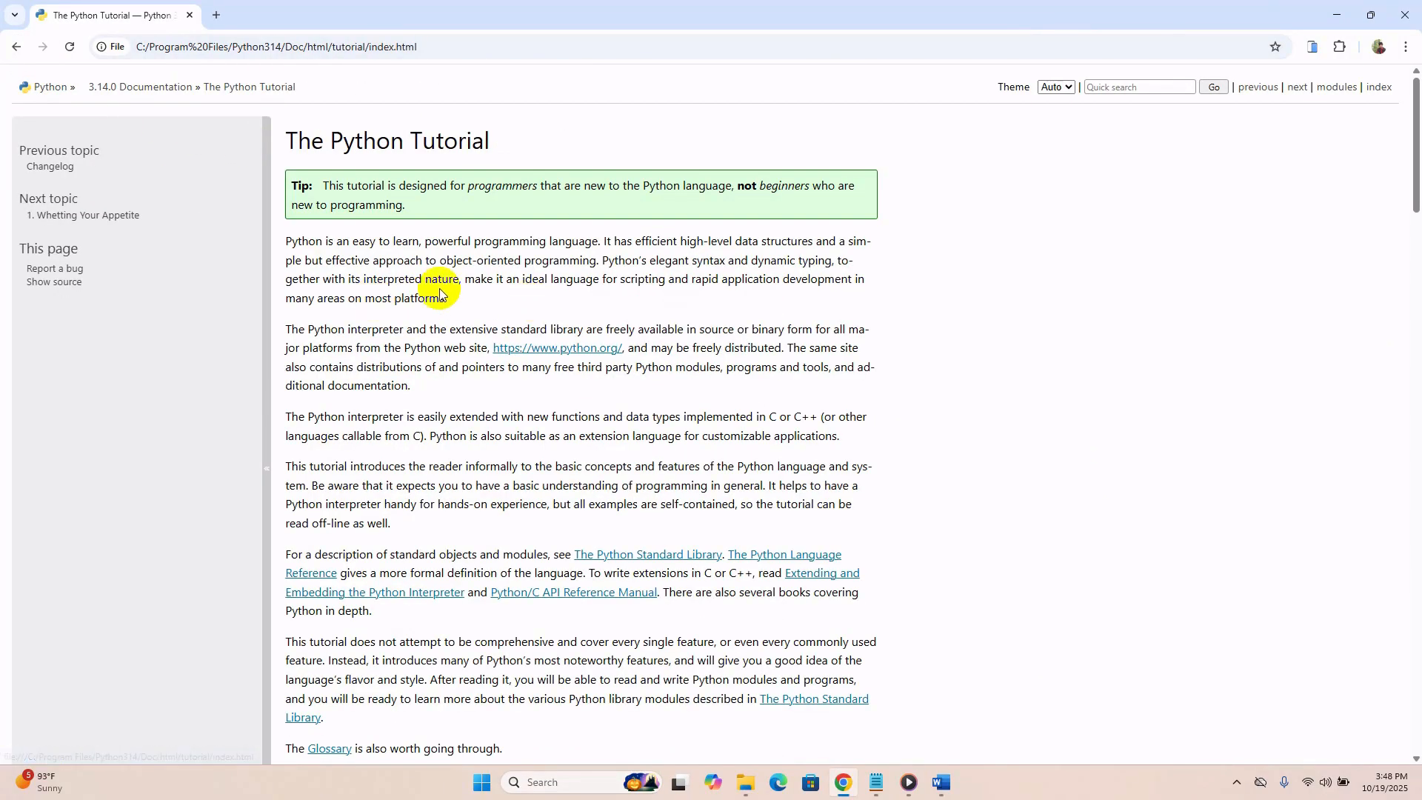
pyautogui.click(11, 47)
pyautogui.click(388, 345)
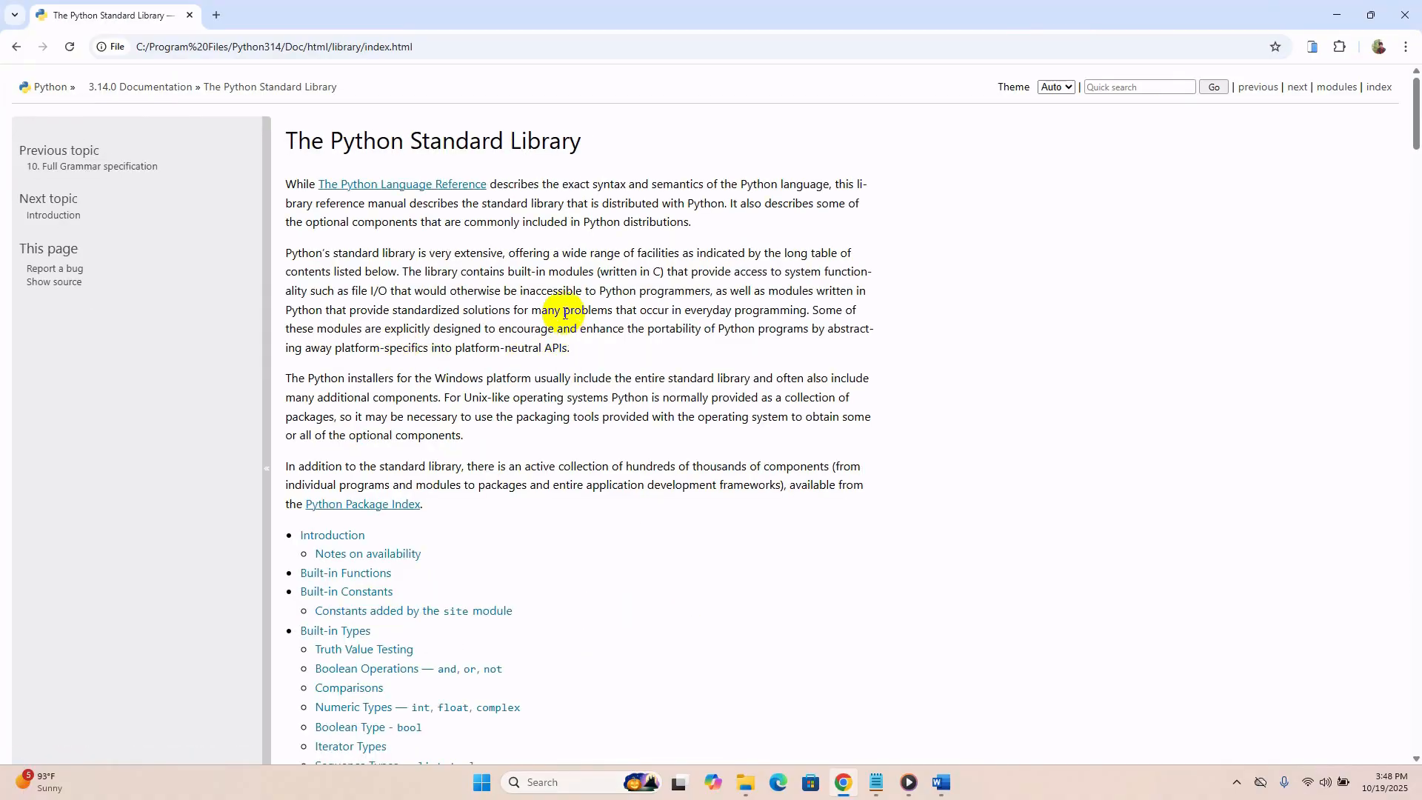
pyautogui.scroll(-20, 567, 311)
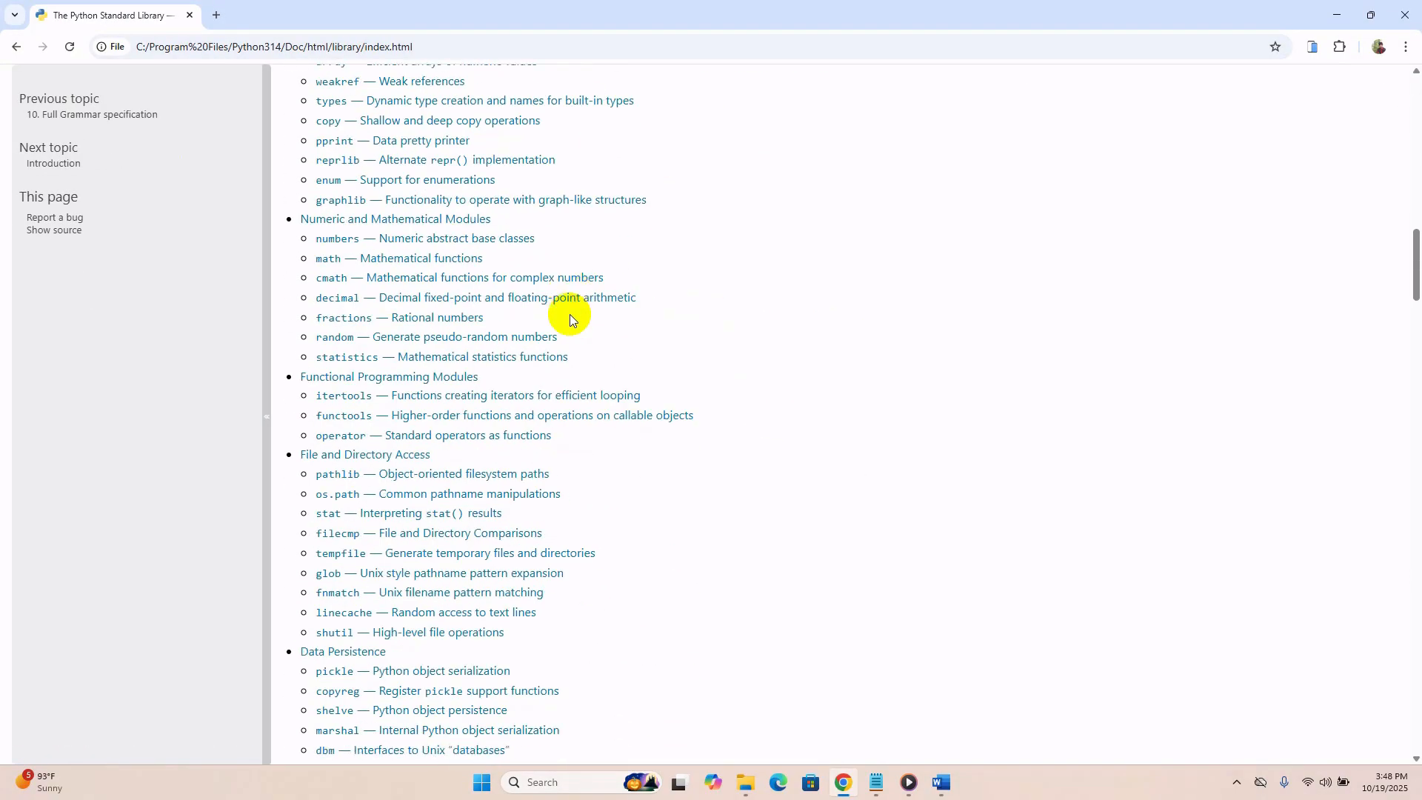
pyautogui.click(24, 52)
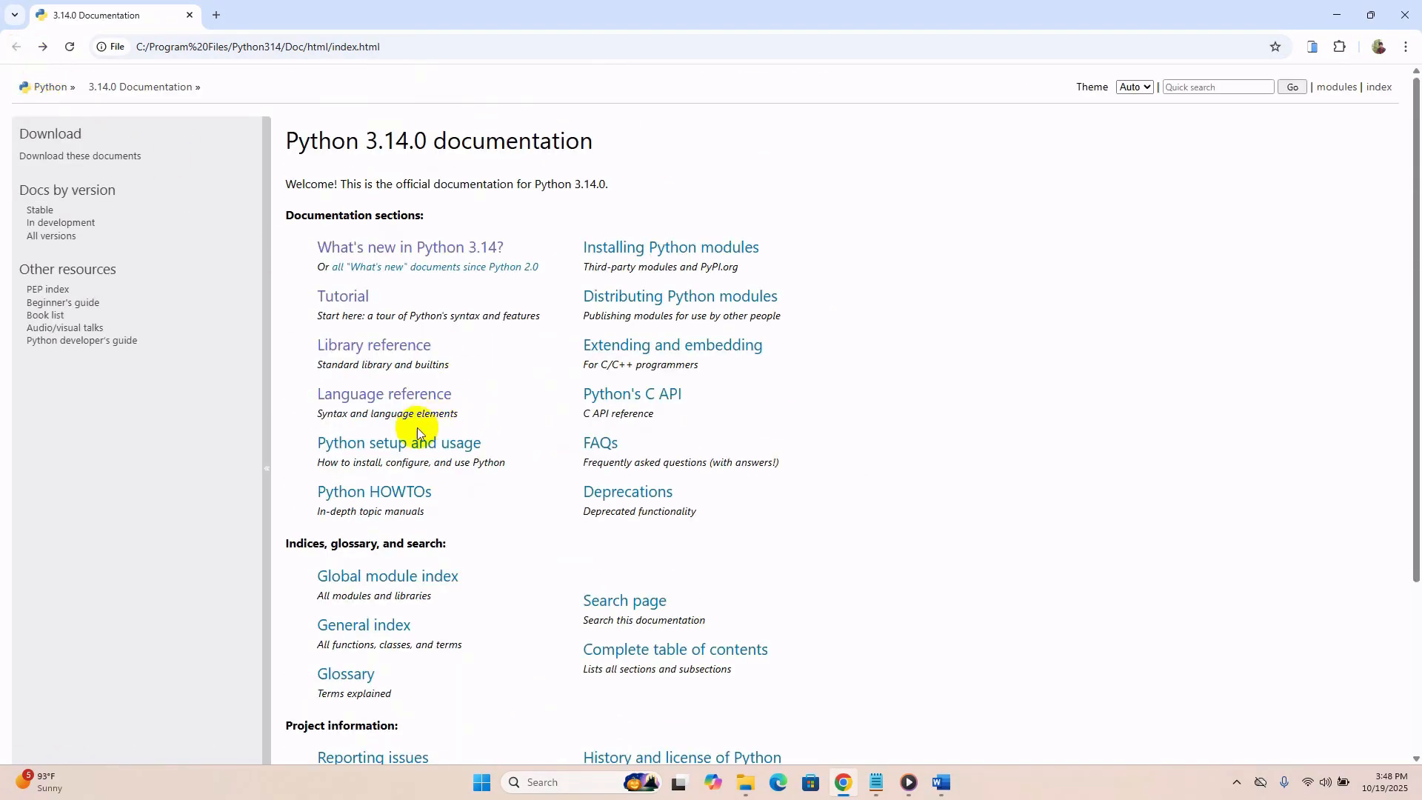
pyautogui.click(444, 446)
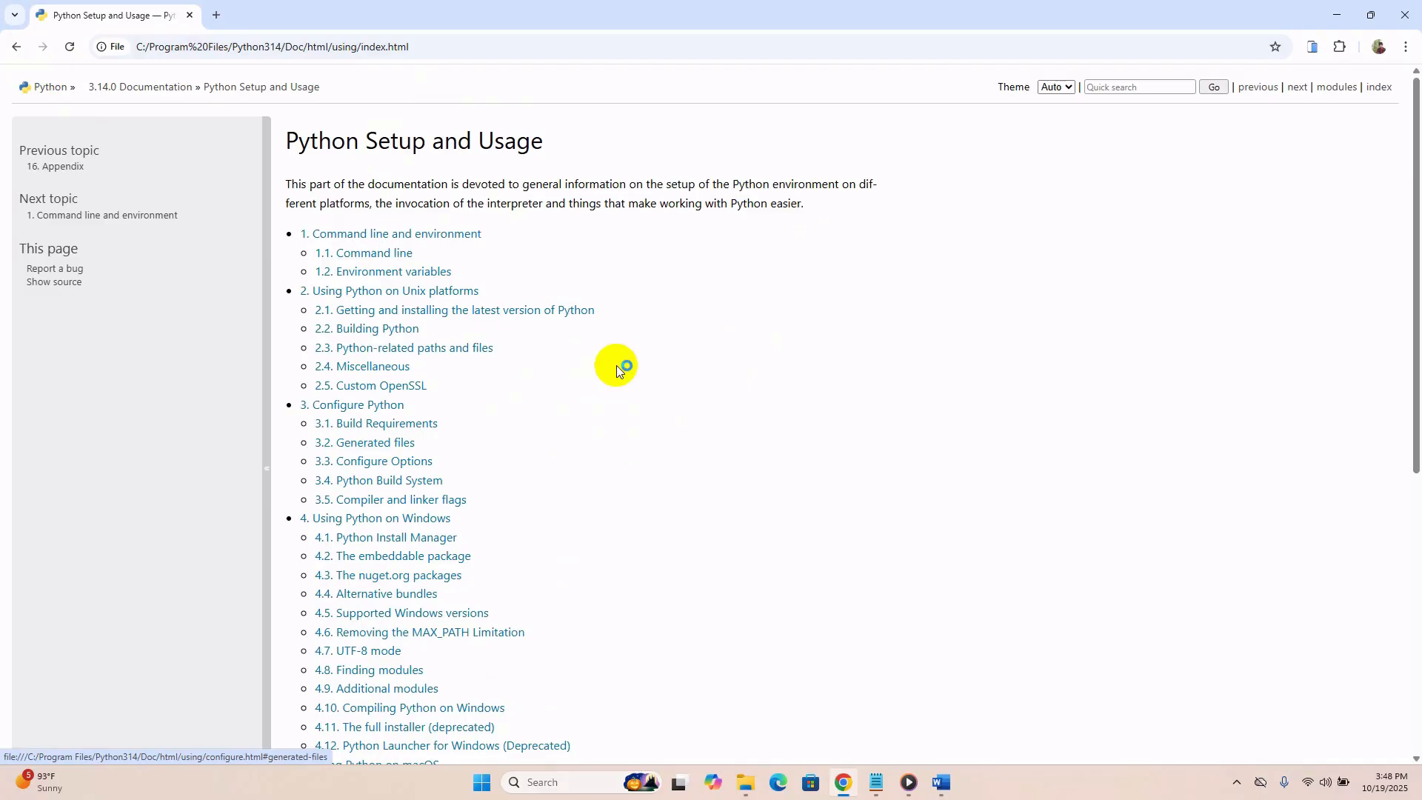
pyautogui.click(18, 47)
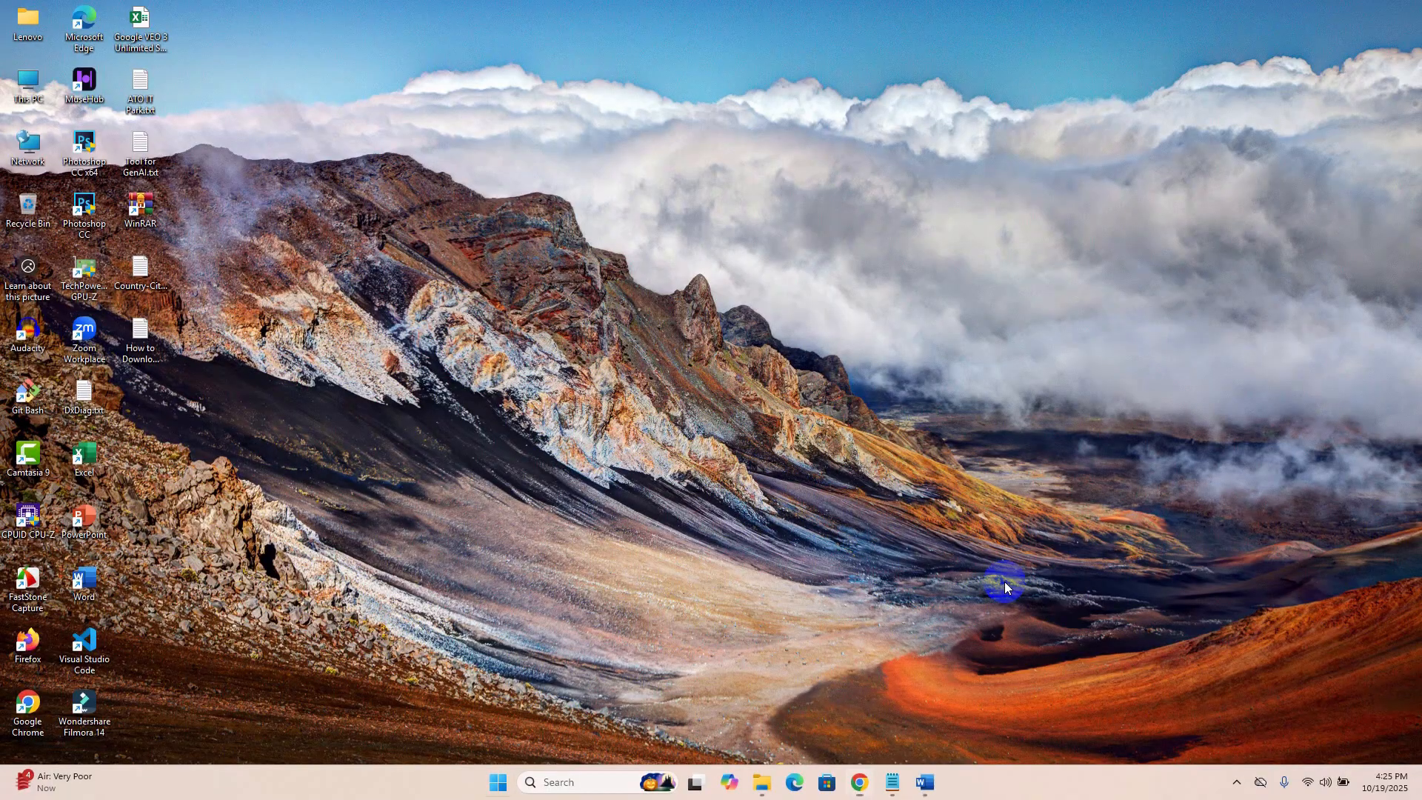
# Find the Python 3.14 (64-bit) console through the Start search and launch it.
pyautogui.press('super')
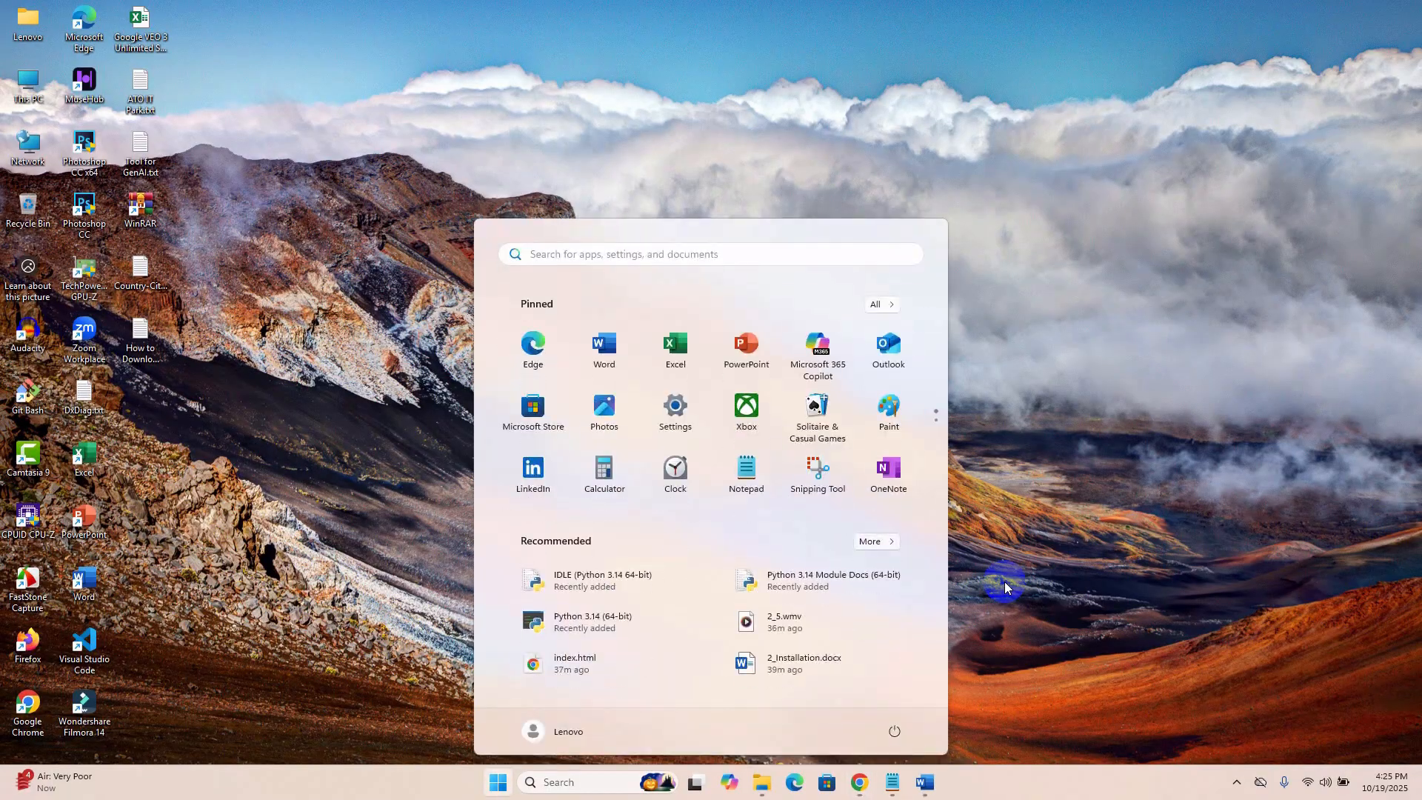
pyautogui.write('python')
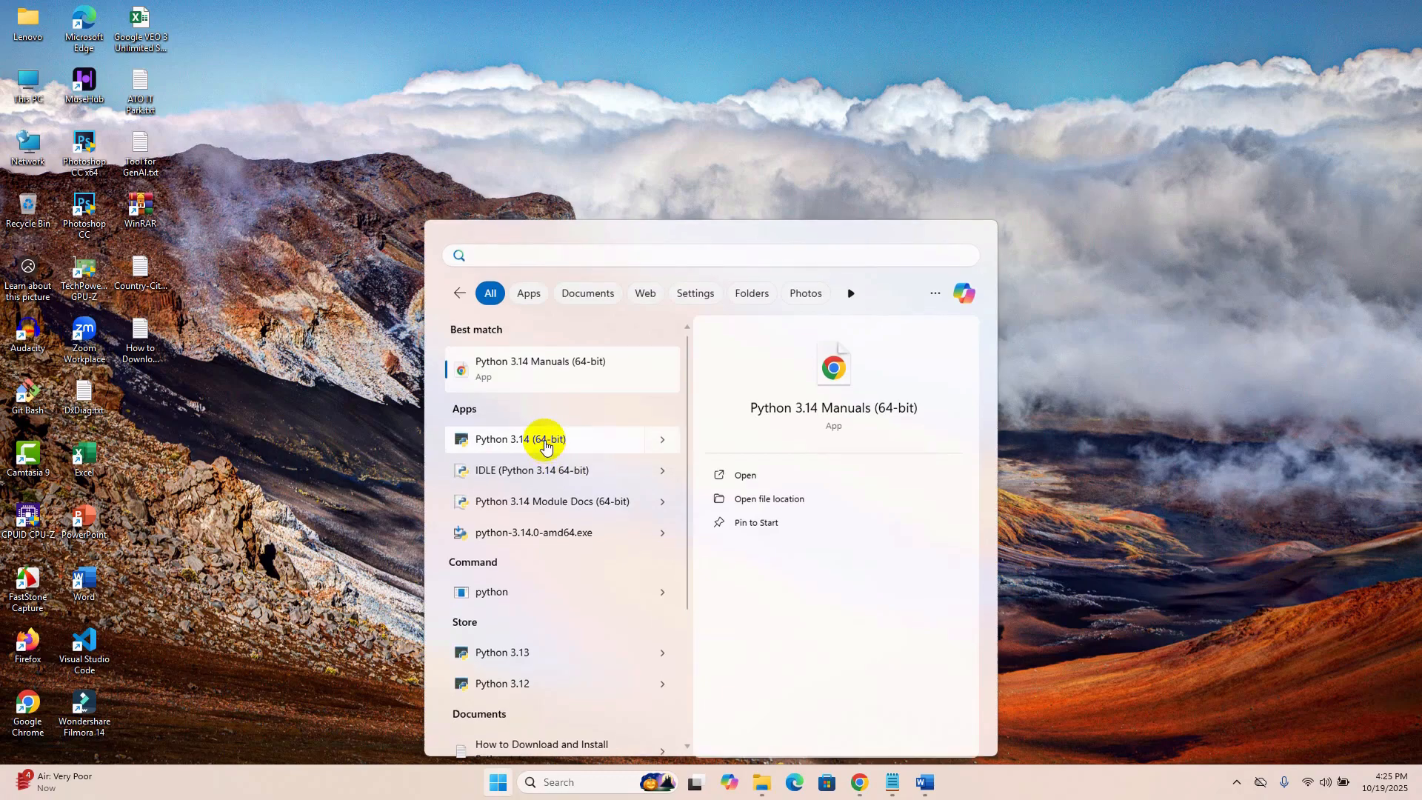
pyautogui.click(545, 443)
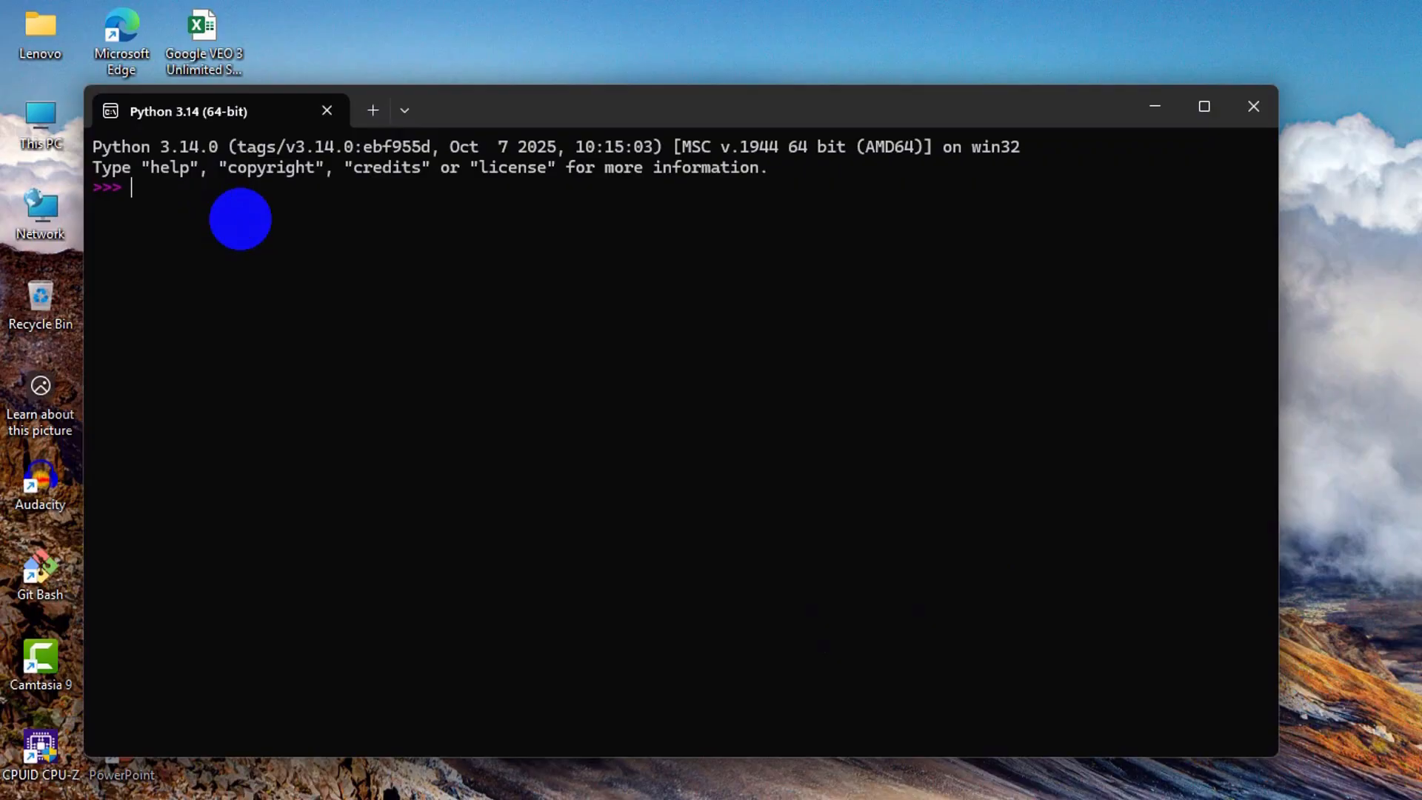
# Run print("Welcome to Python") at the Python prompt, then close the console with the exit command.
pyautogui.write('print("Welcome to Python")')
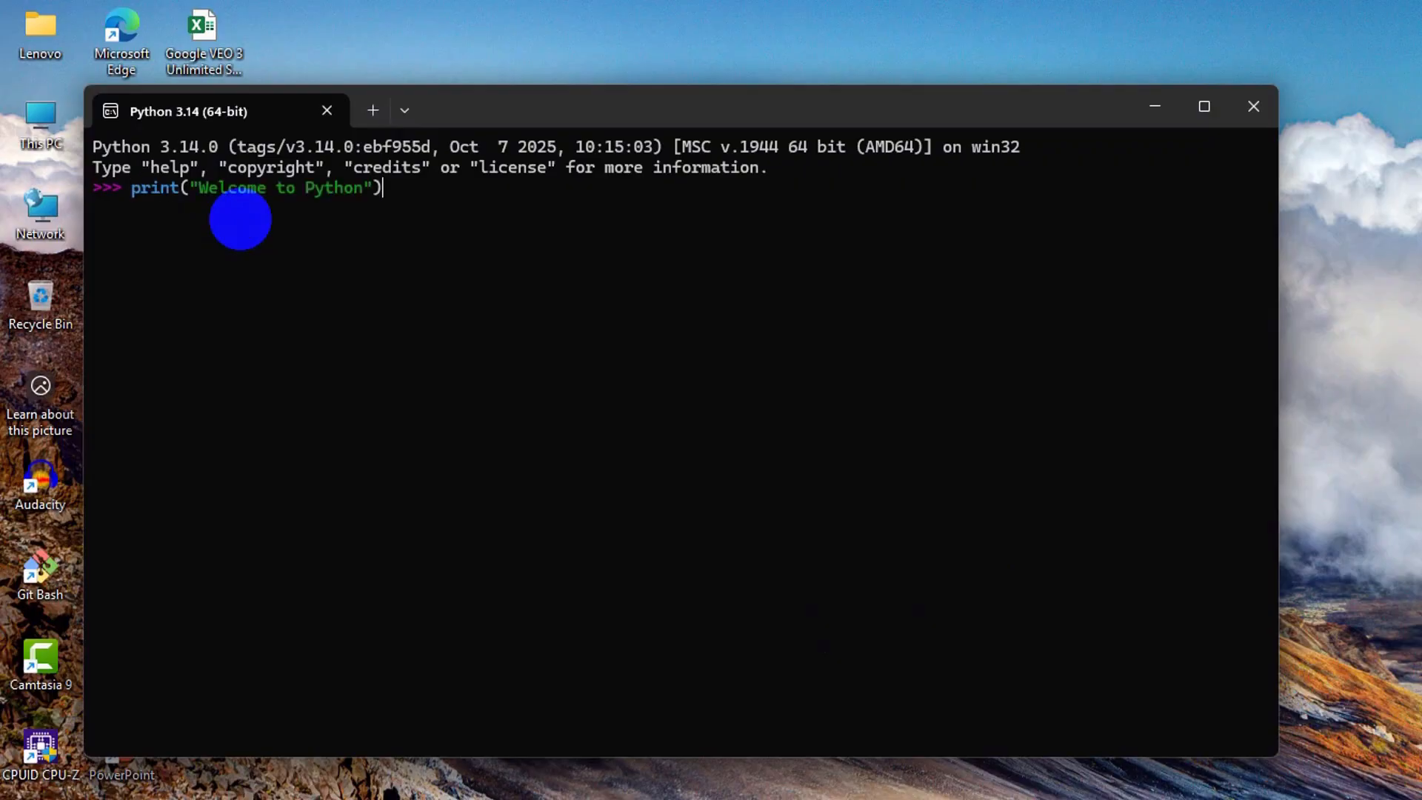
pyautogui.press('Return')
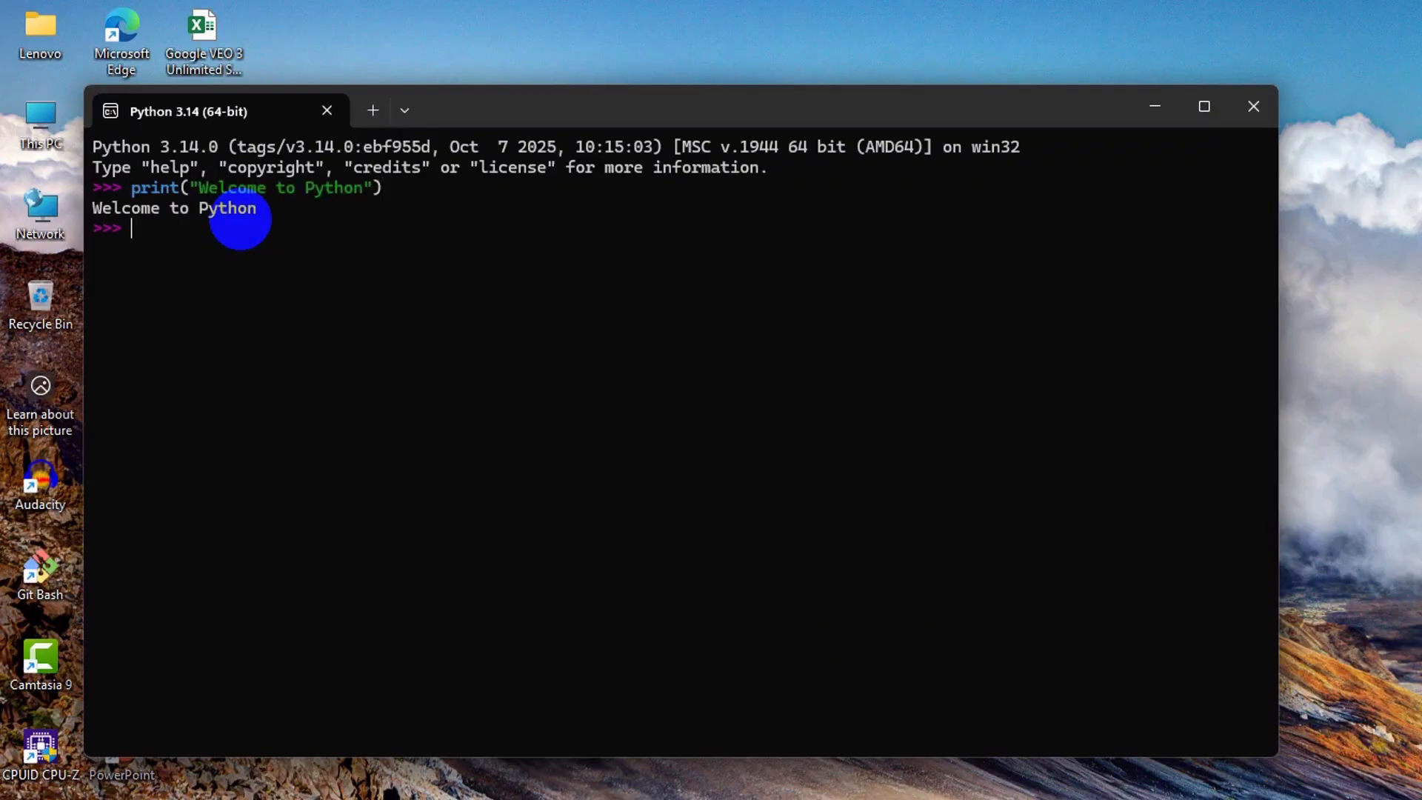
pyautogui.moveTo(265, 216); pyautogui.dragTo(89, 214)
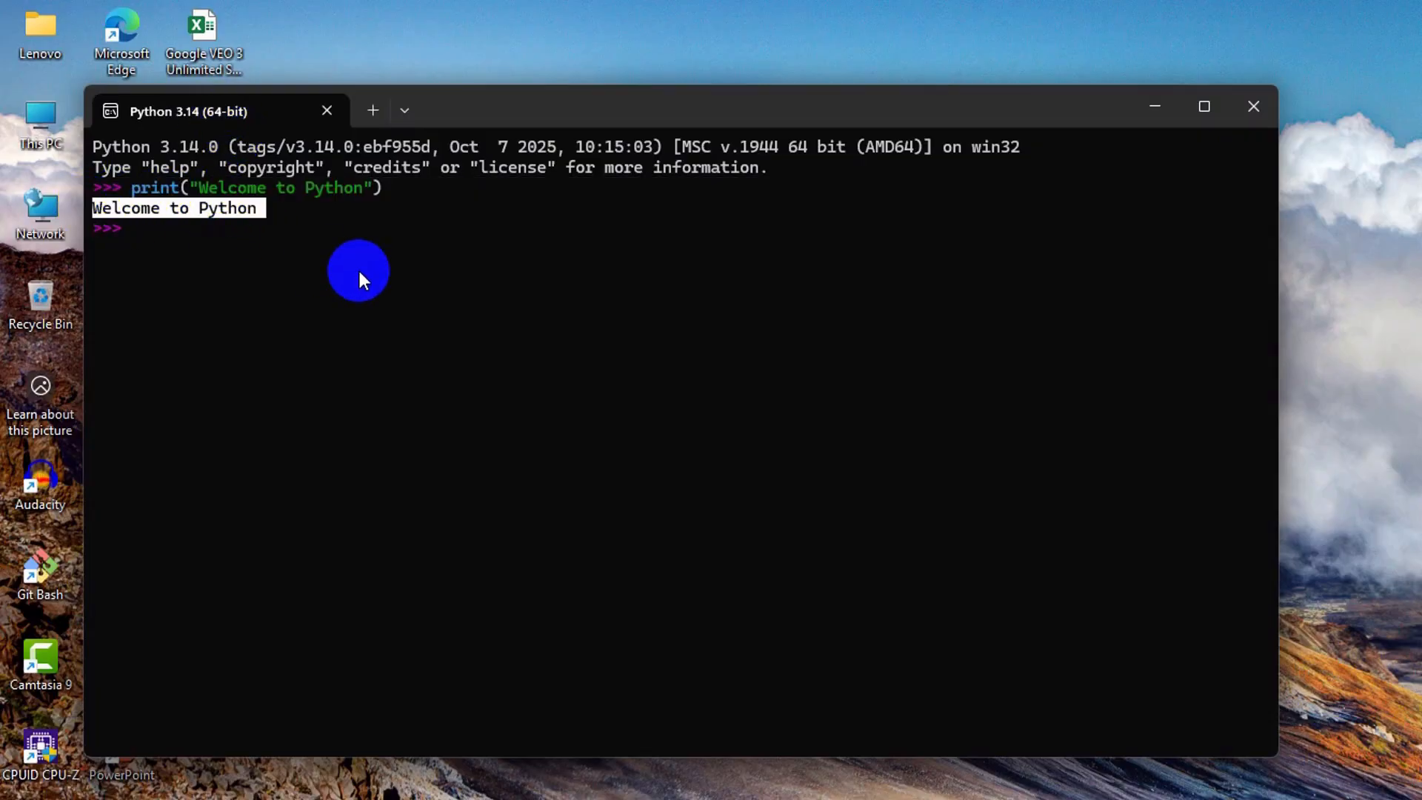
pyautogui.click(366, 277)
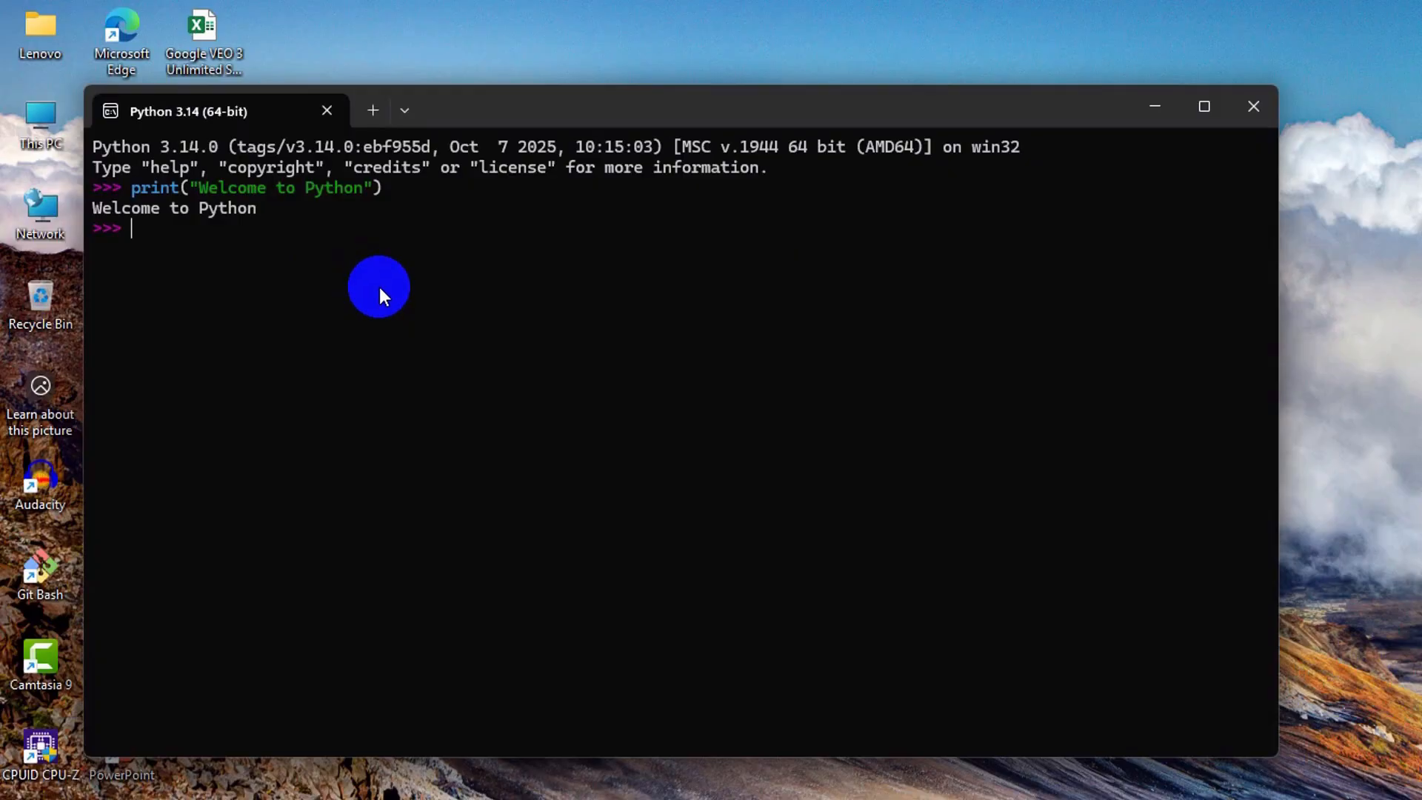
pyautogui.write('exit')
pyautogui.press('Return')
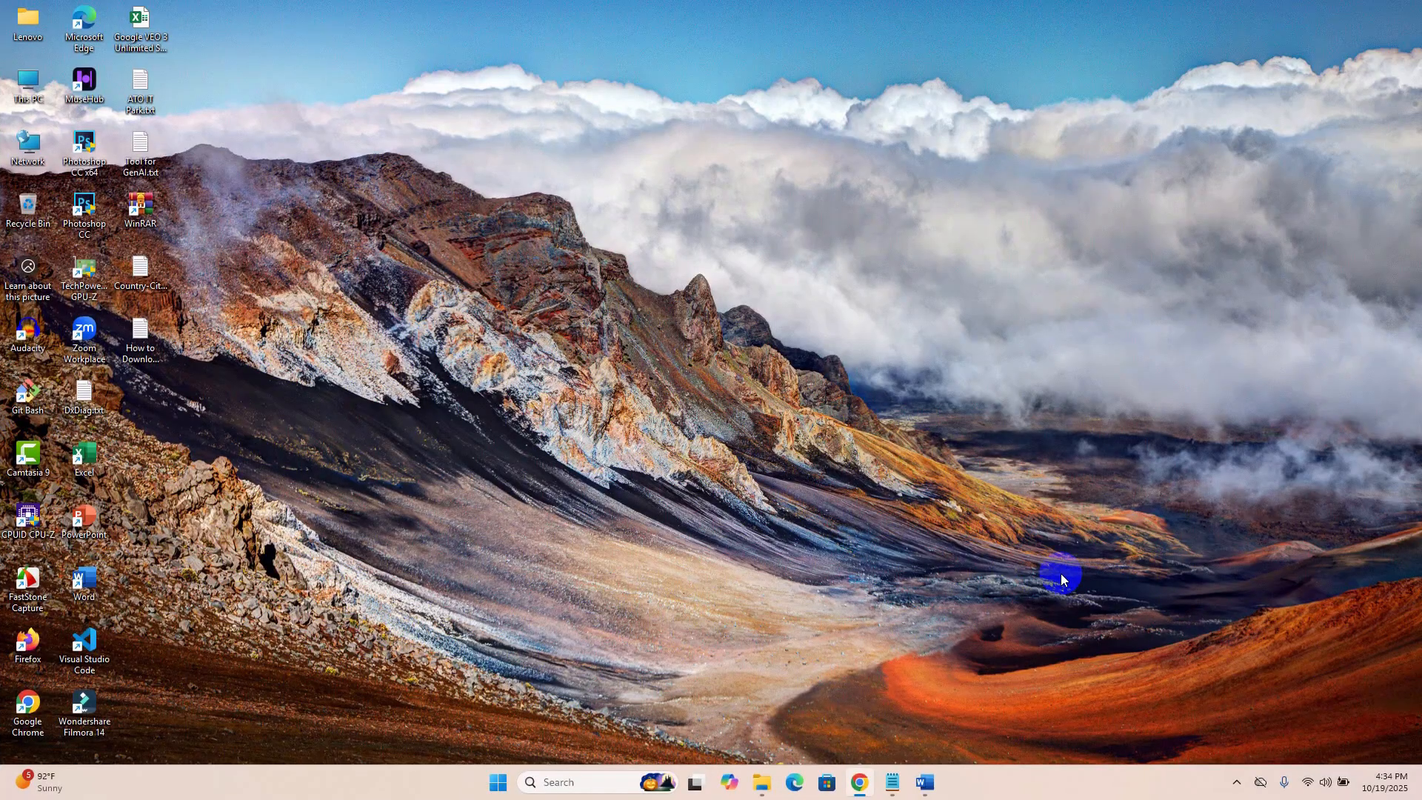
# Find IDLE (Python 3.14 64-bit) through the Start search and launch its shell.
pyautogui.press('super')
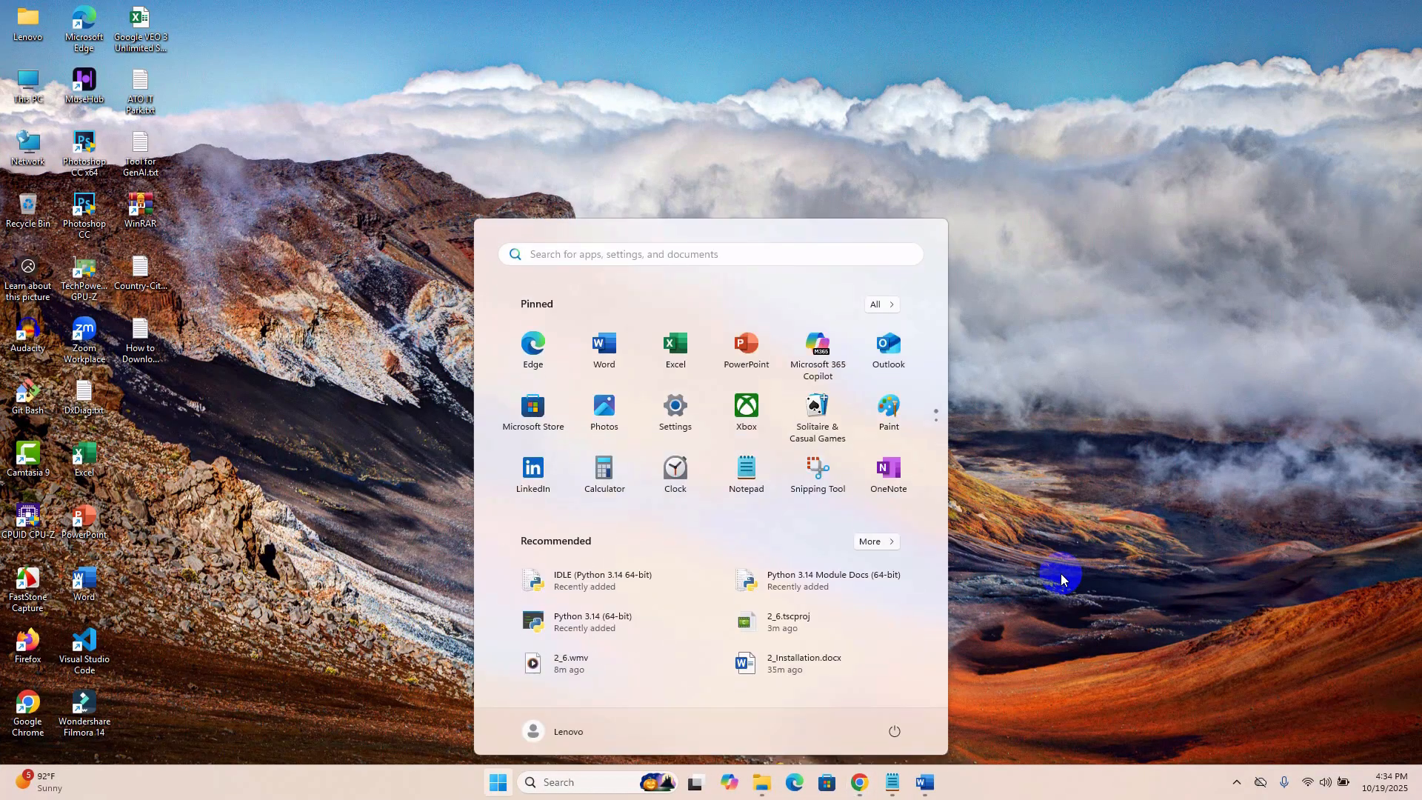
pyautogui.write('python')
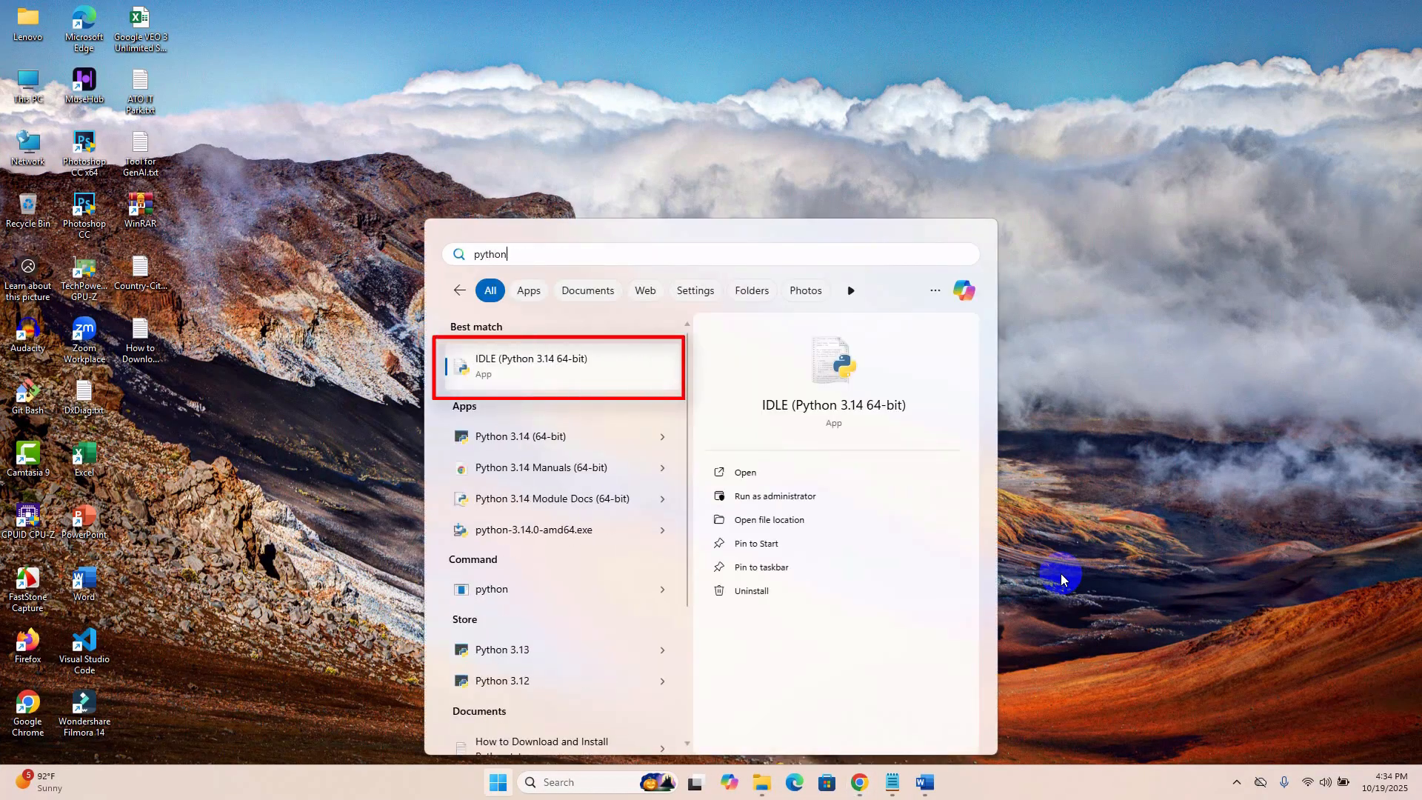
pyautogui.click(544, 382)
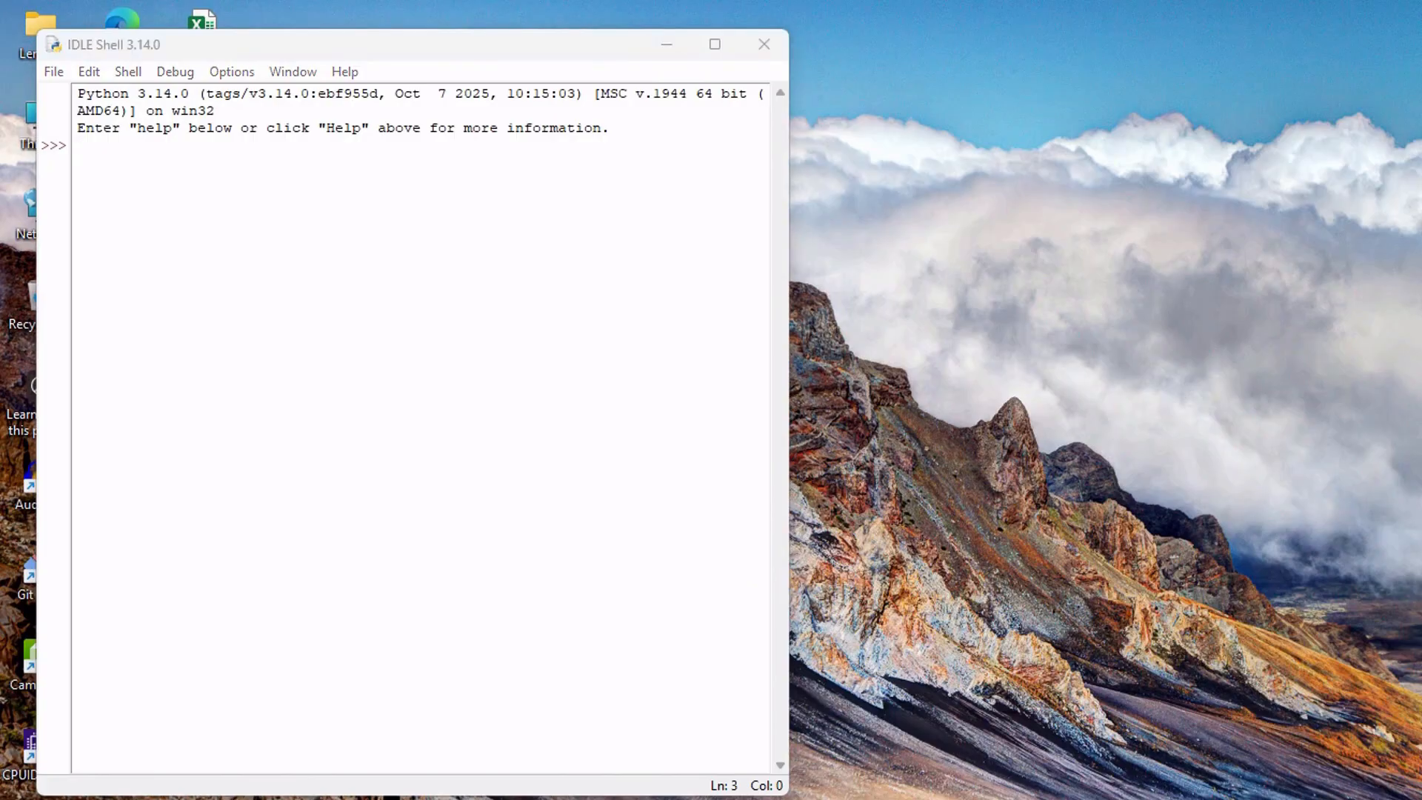
# Run print("Hello World!") in the IDLE shell, then quit it with exit() and agree to kill the running program.
pyautogui.click(303, 203)
pyautogui.write('print("Hello World!")')
pyautogui.press('Return')
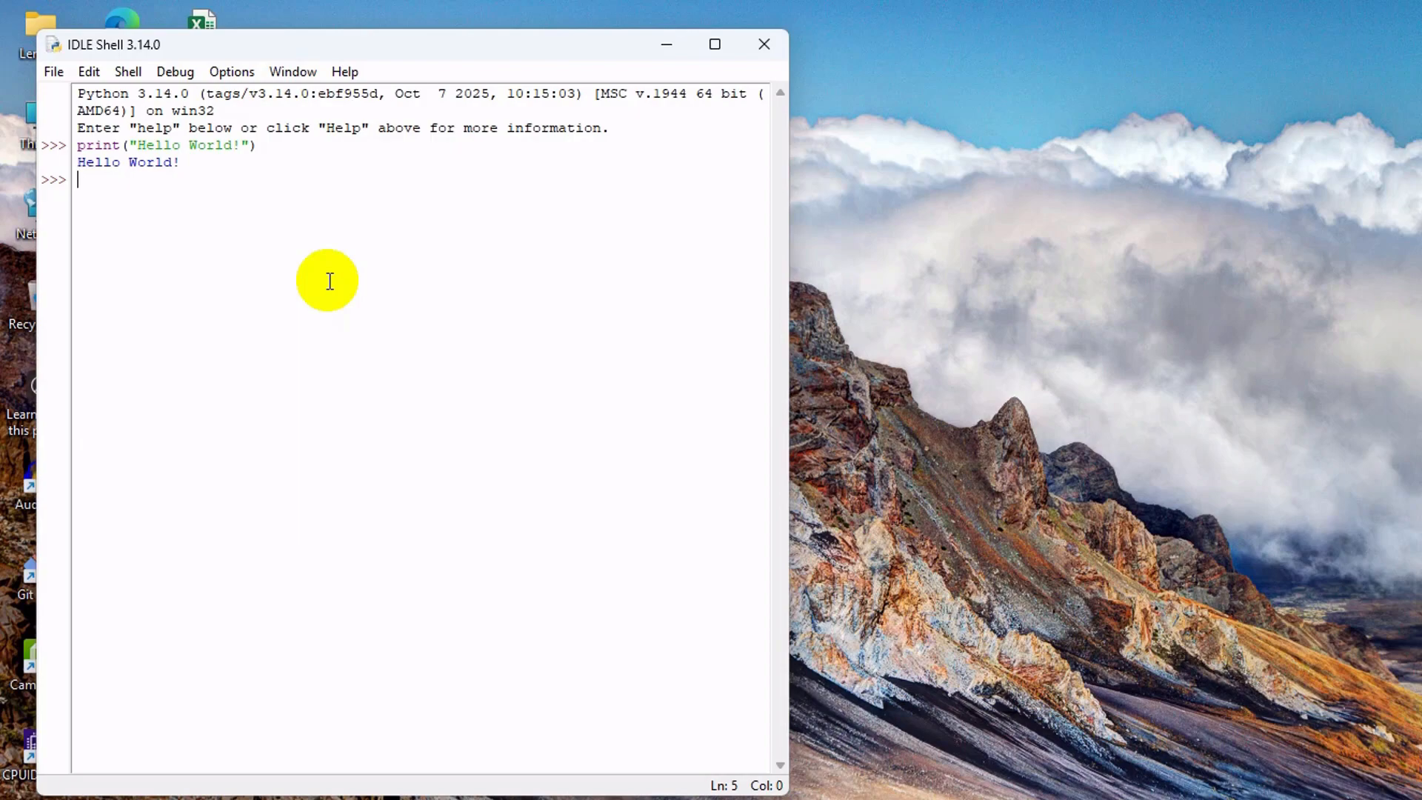
pyautogui.write('exit()')
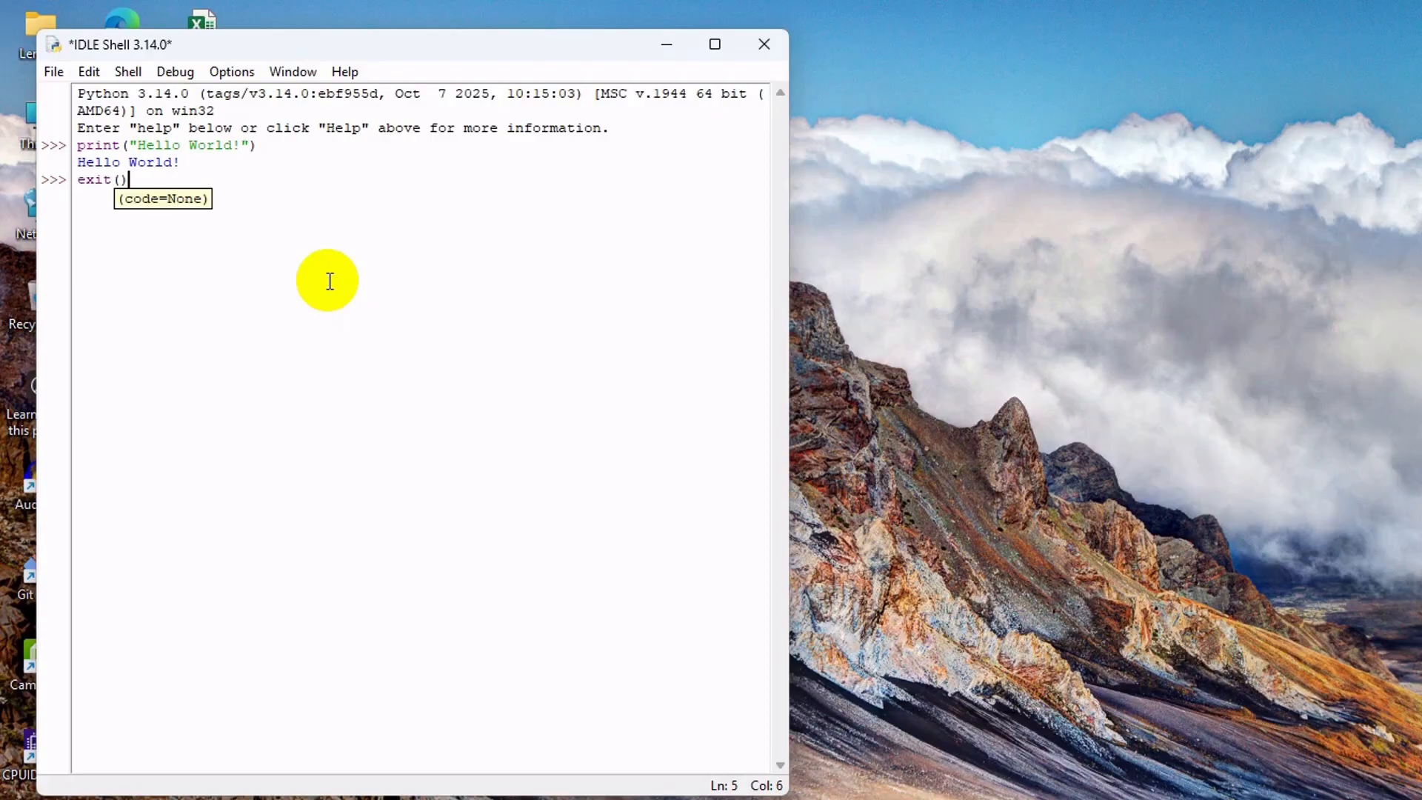
pyautogui.press('Return')
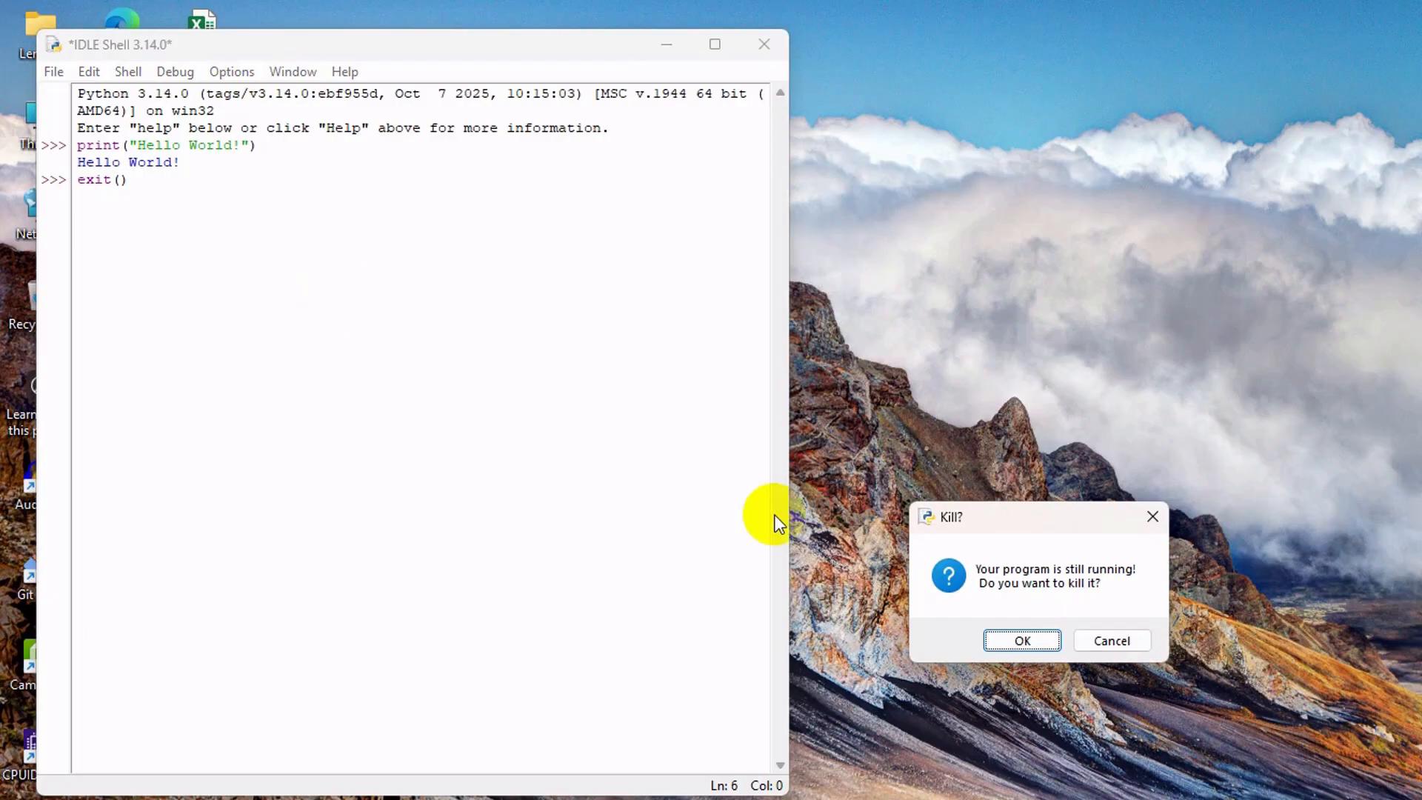
pyautogui.click(1019, 640)
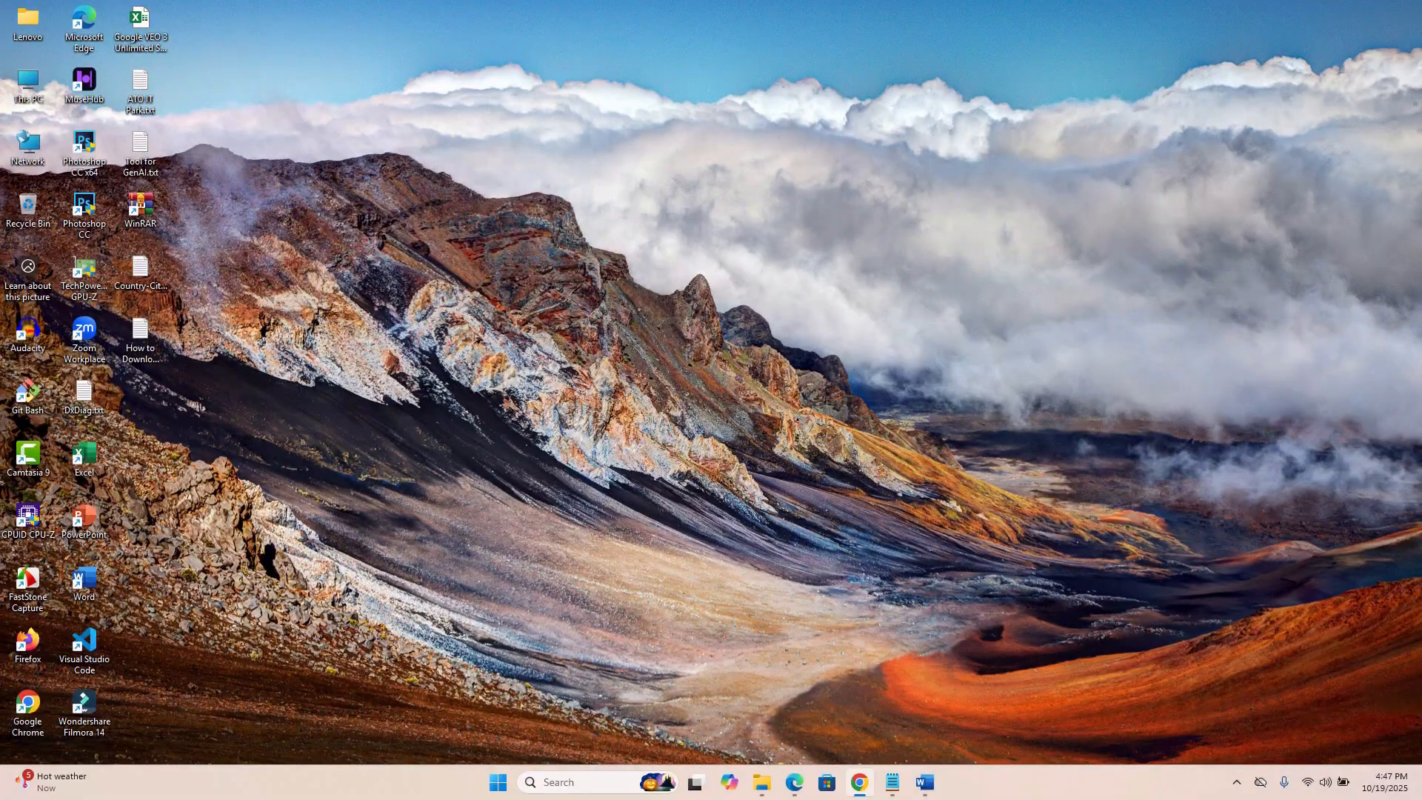
# Open Python 3.14 Module Docs (64-bit) from the Start search and look through the Index of Modules down to site-packages.
pyautogui.press('super')
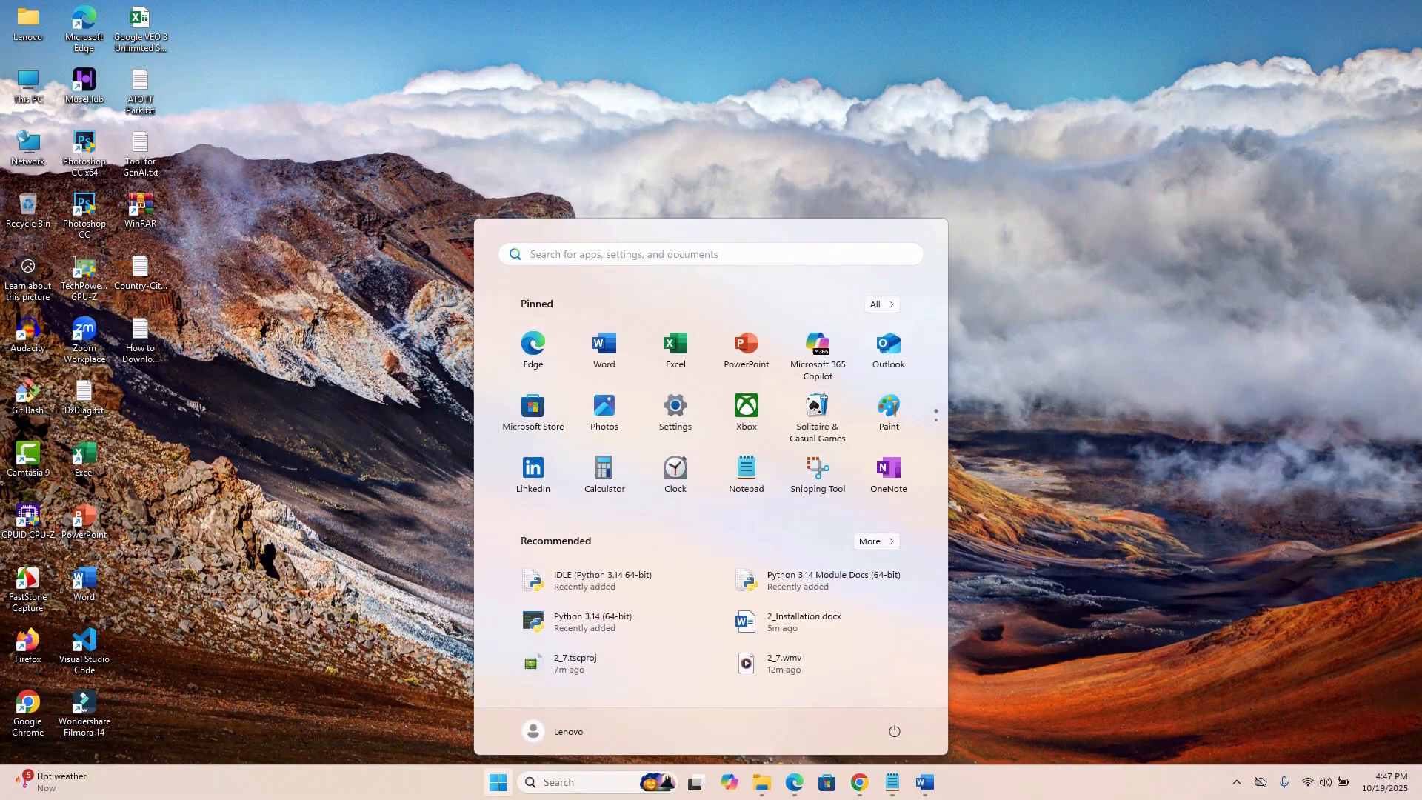
pyautogui.write('pytho')
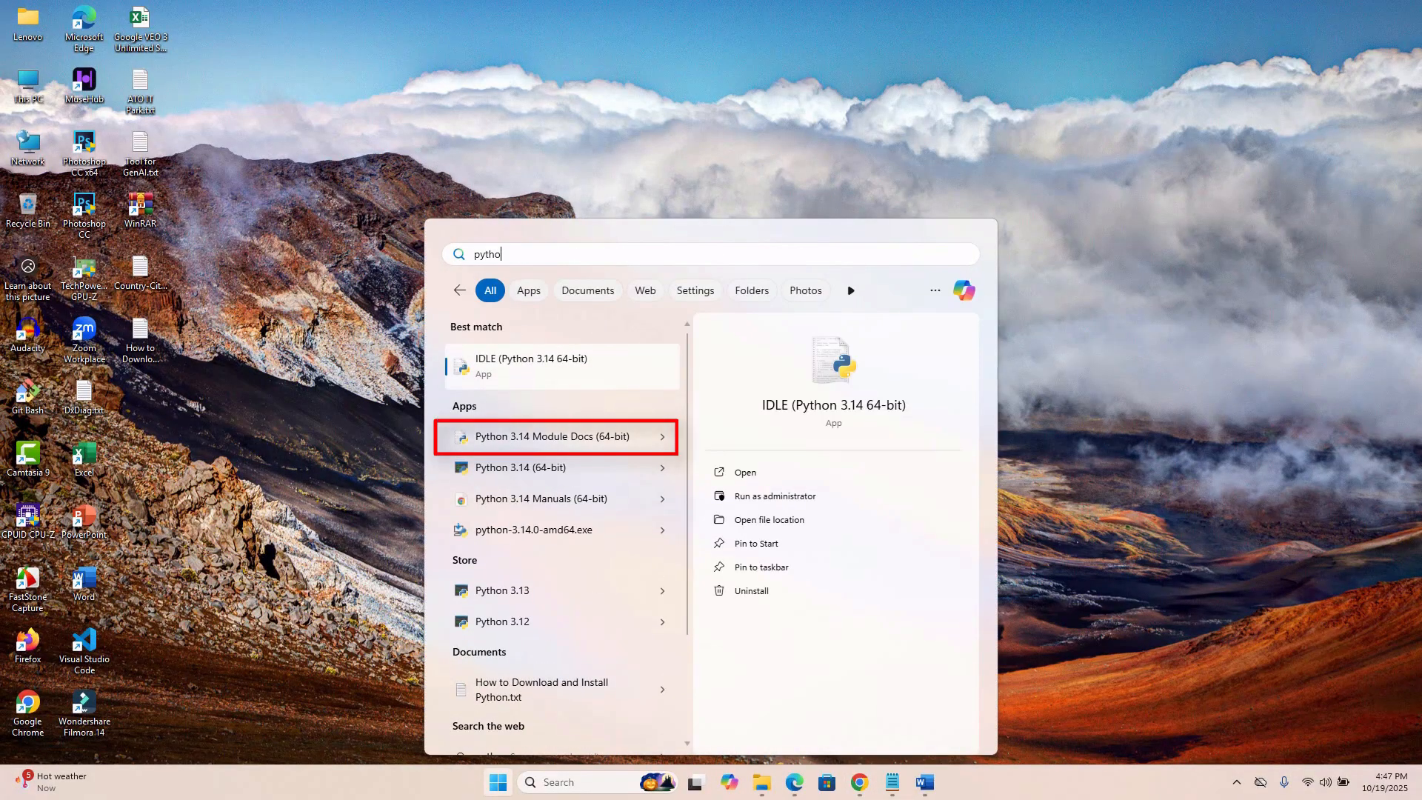
pyautogui.click(562, 438)
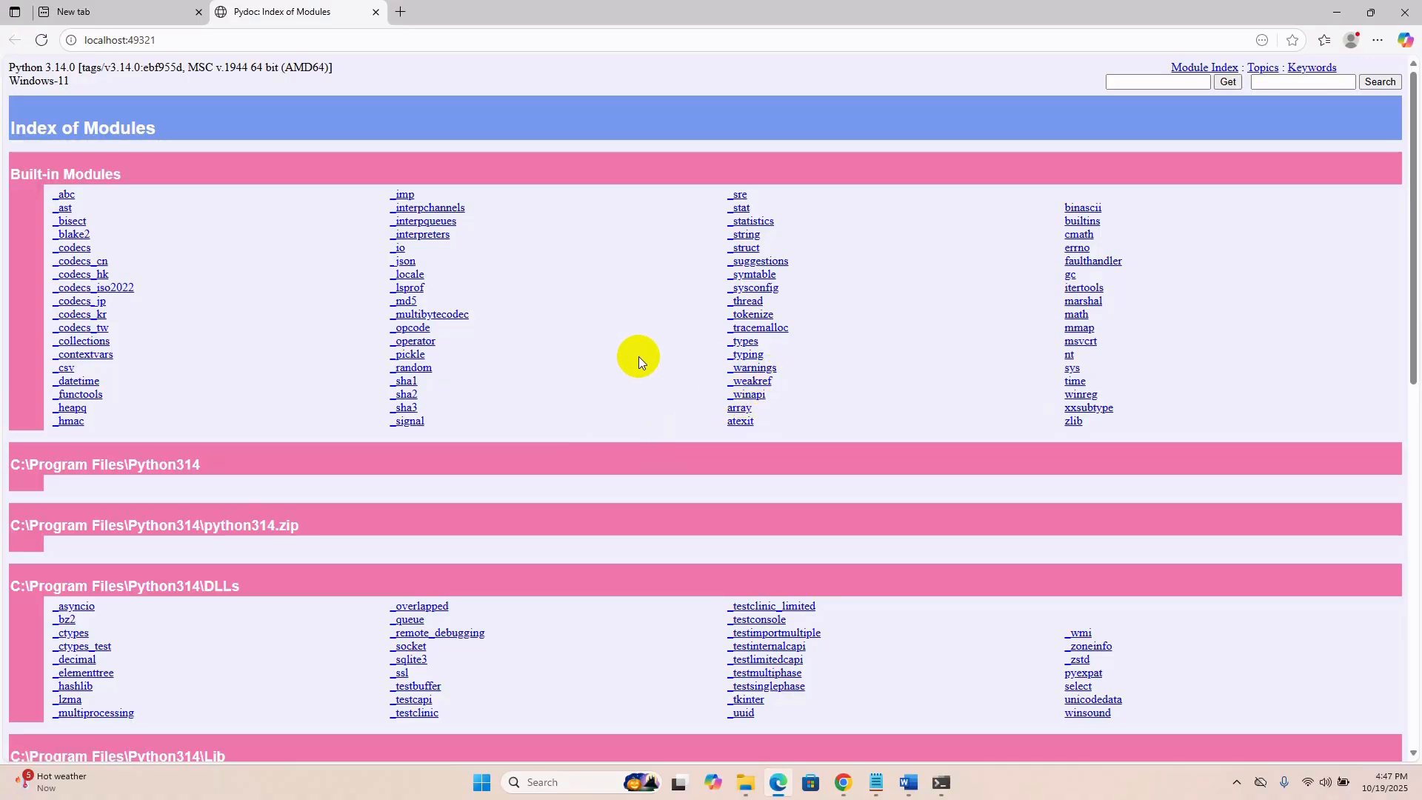
pyautogui.scroll(-4, 639, 358)
pyautogui.scroll(-6, 643, 361)
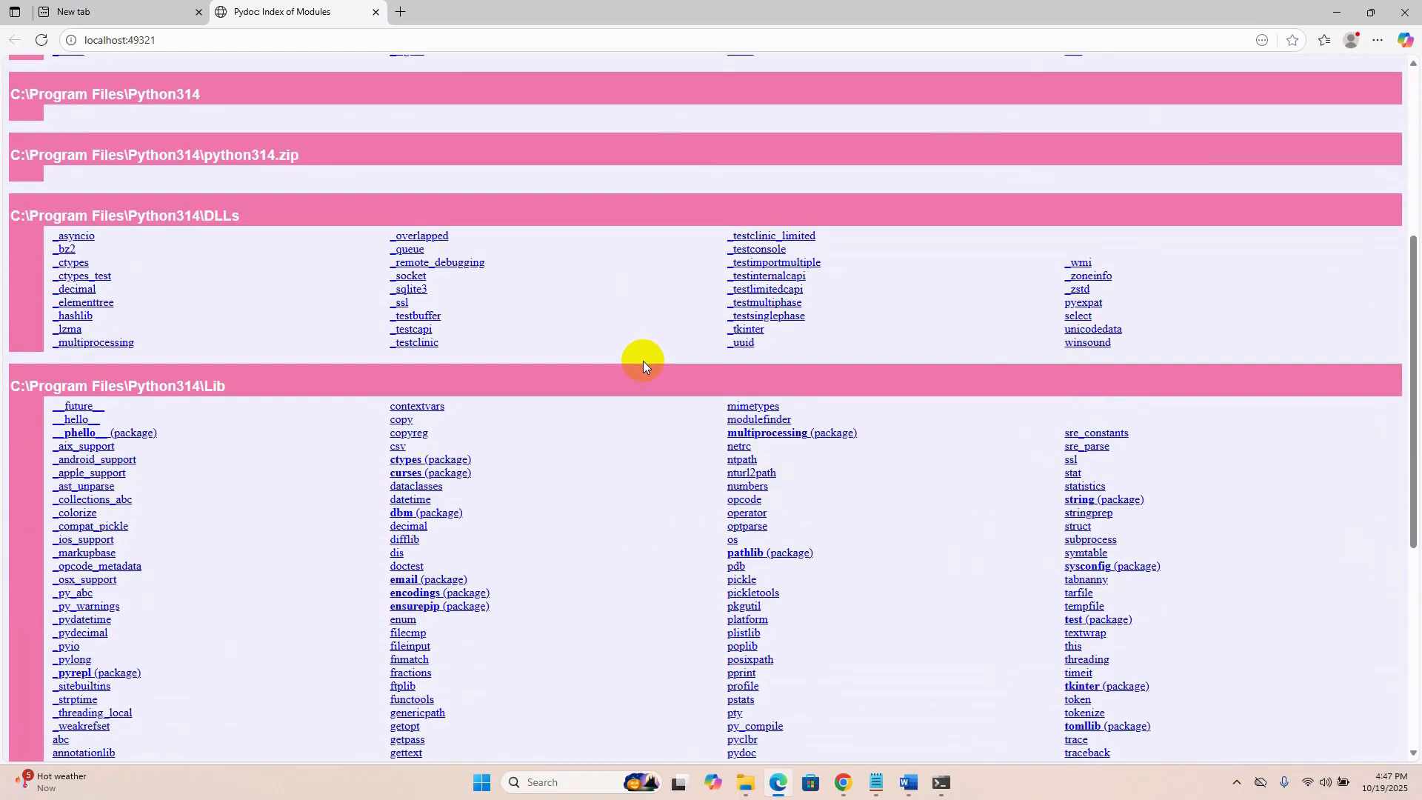
pyautogui.scroll(-2, 644, 362)
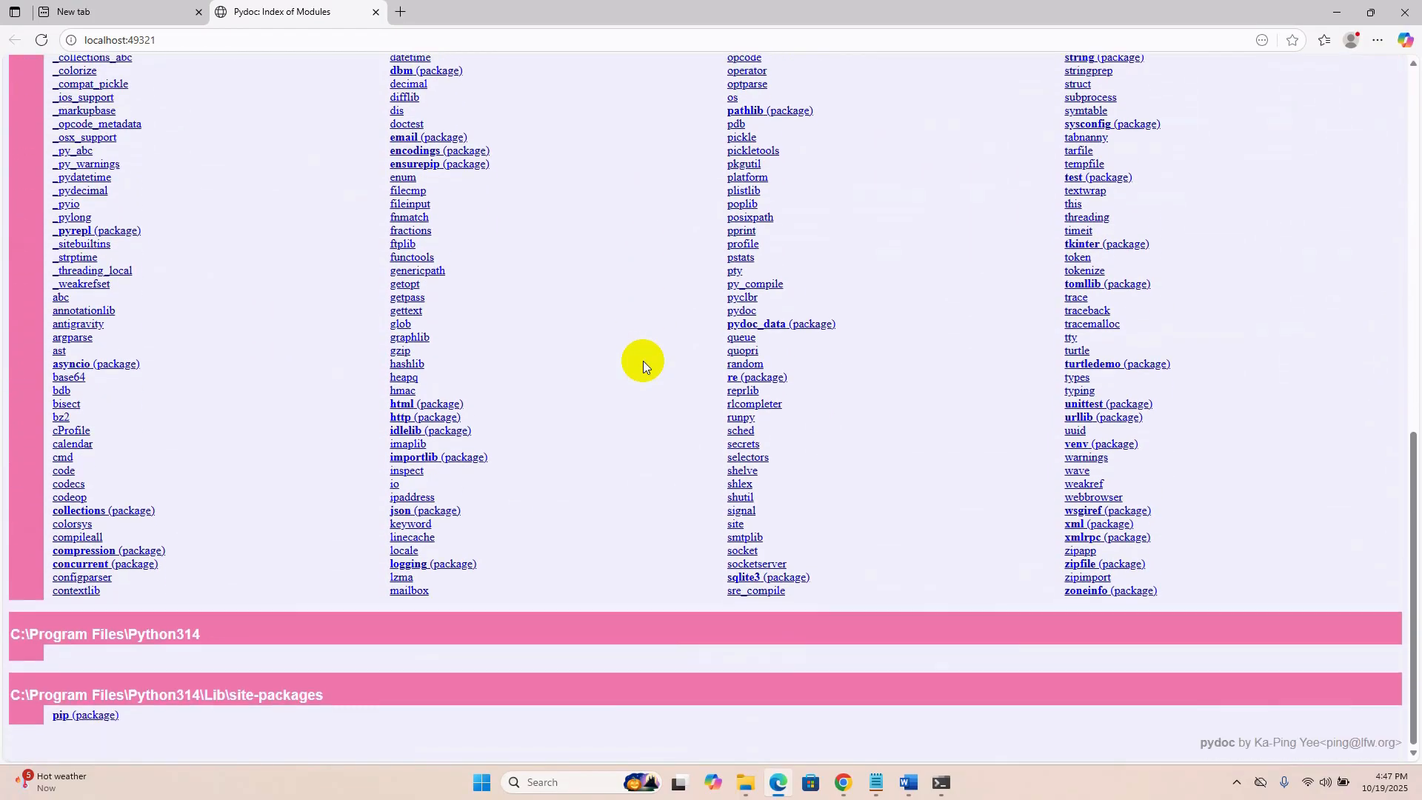
pyautogui.scroll(2, 643, 362)
pyautogui.scroll(-2, 643, 361)
# View the documentation pages of the pip package and the _abc and _asyncio modules, returning to the module index after each.
pyautogui.click(79, 717)
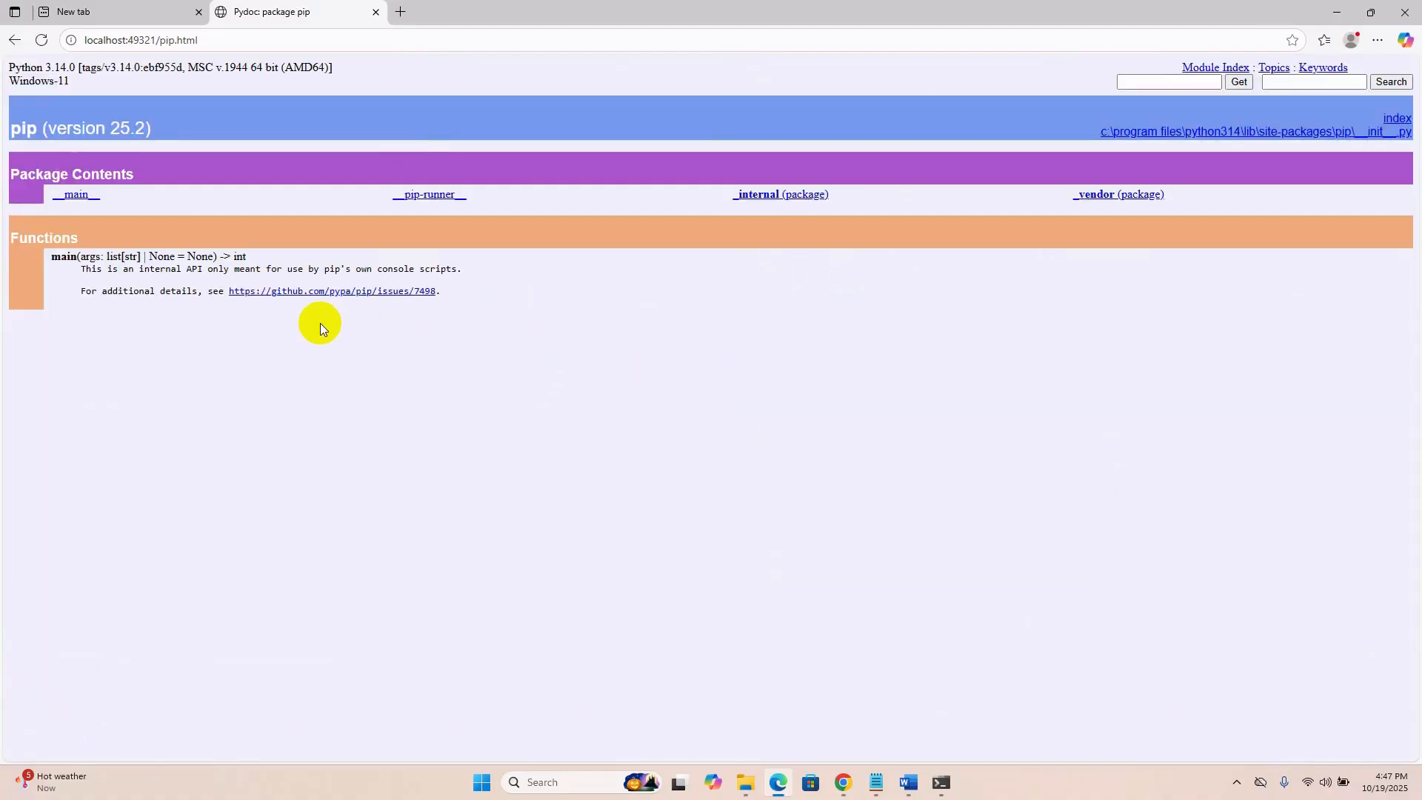
pyautogui.click(11, 40)
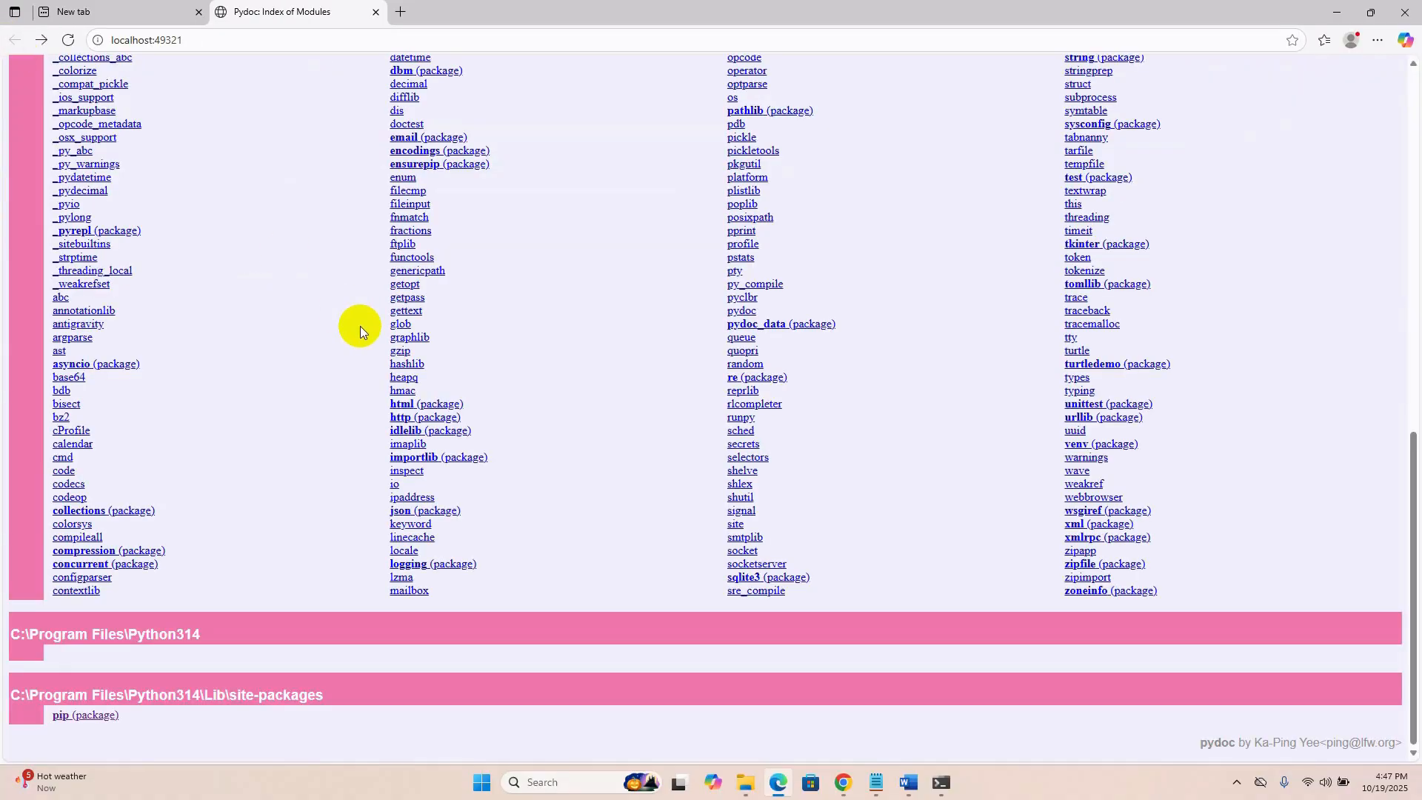
pyautogui.scroll(15, 382, 323)
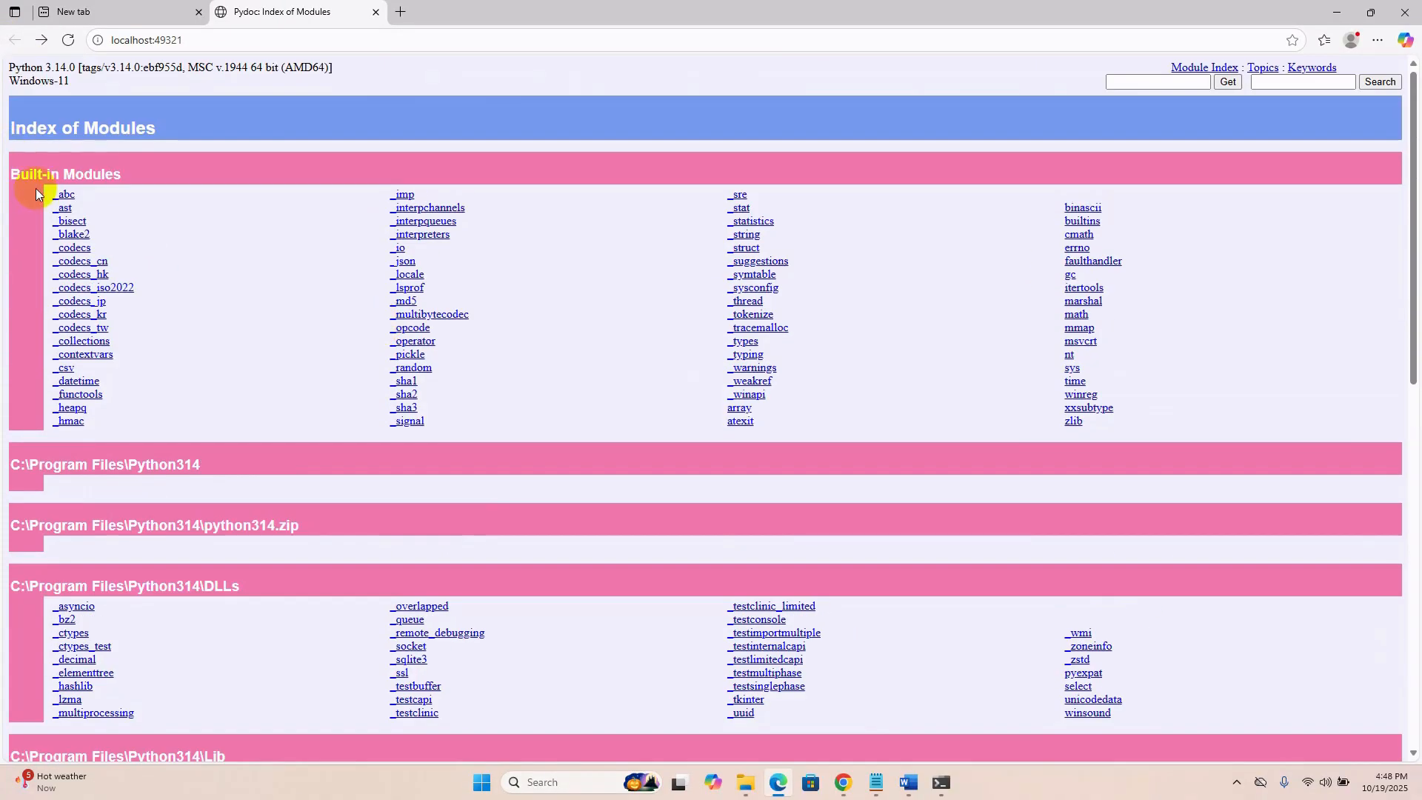
pyautogui.click(64, 195)
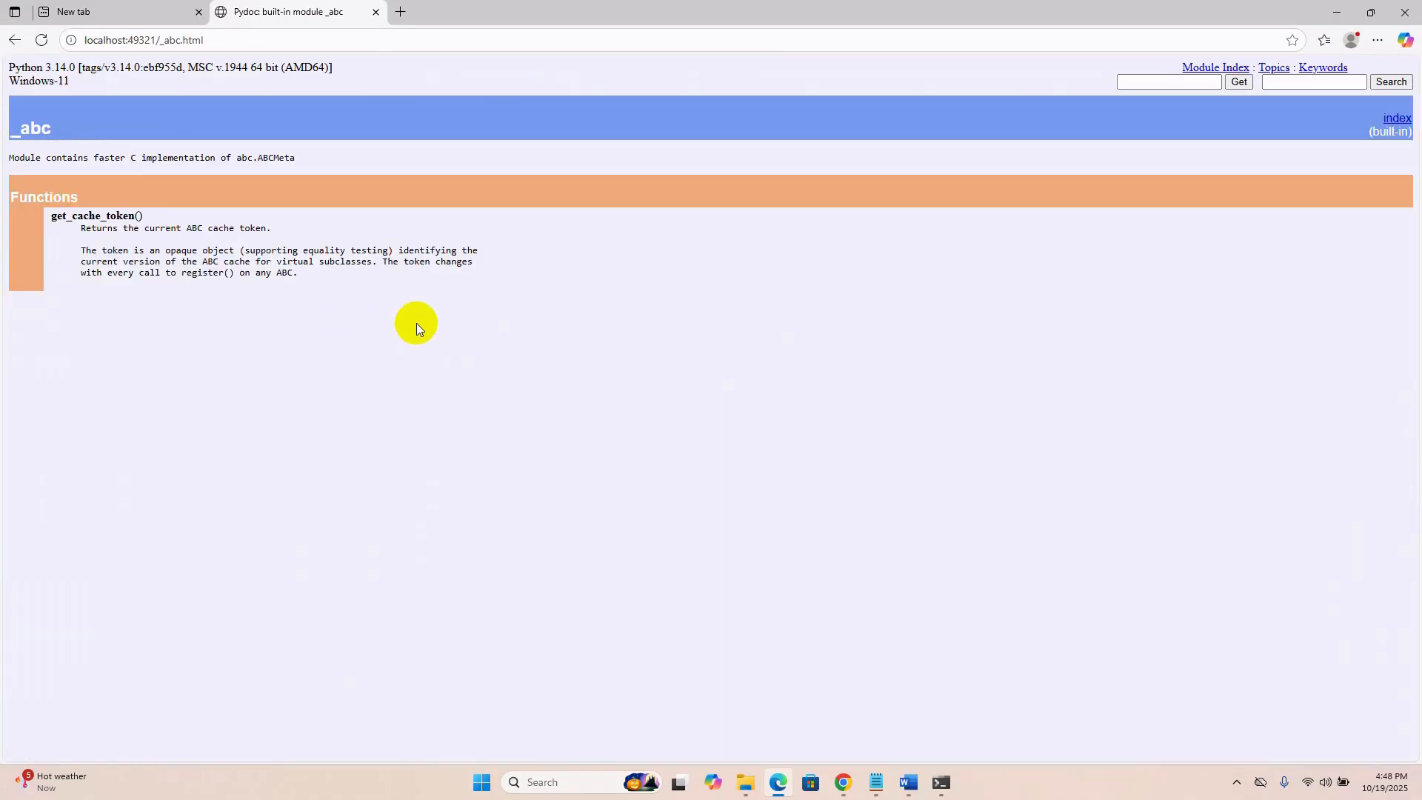
pyautogui.click(14, 40)
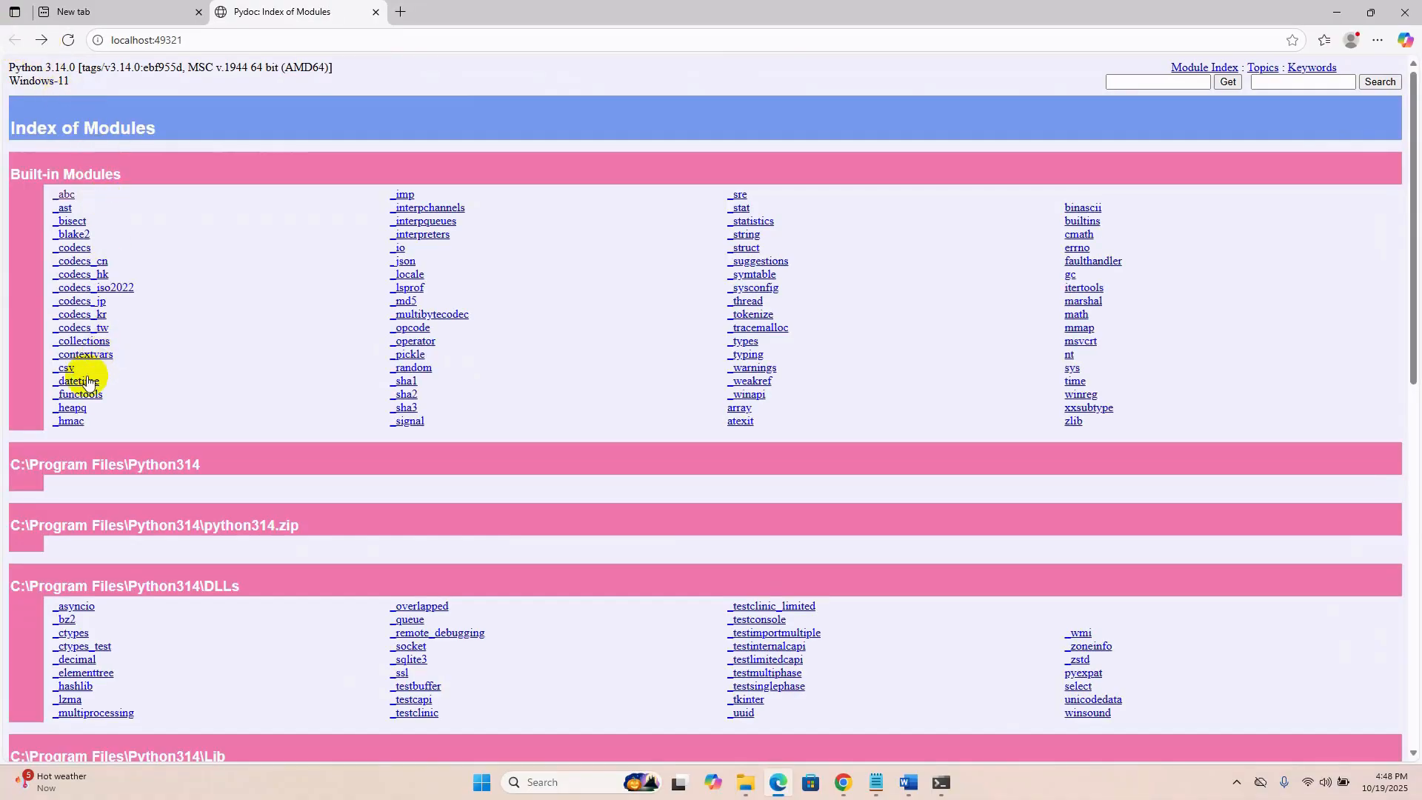
pyautogui.click(76, 606)
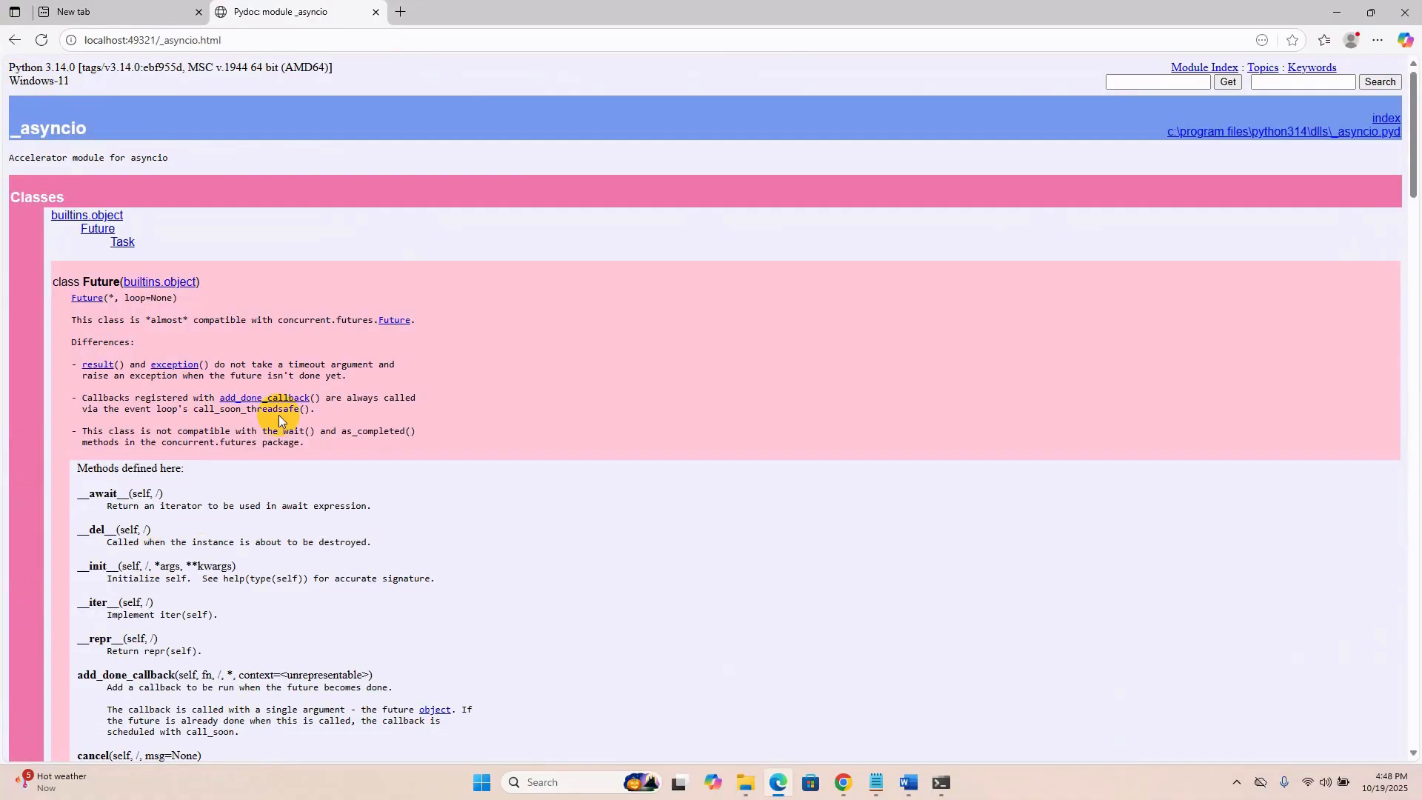
pyautogui.click(13, 40)
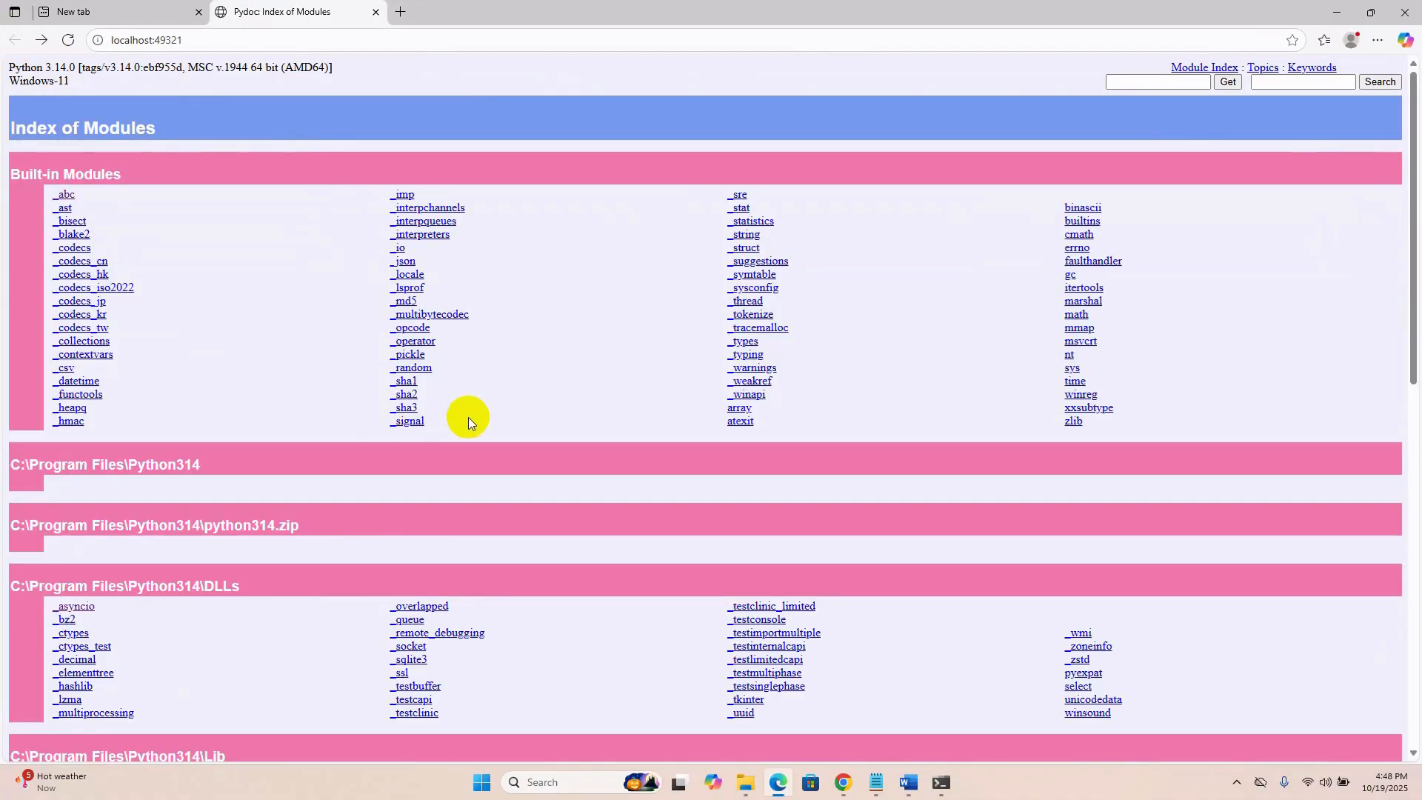
pyautogui.scroll(-4, 468, 420)
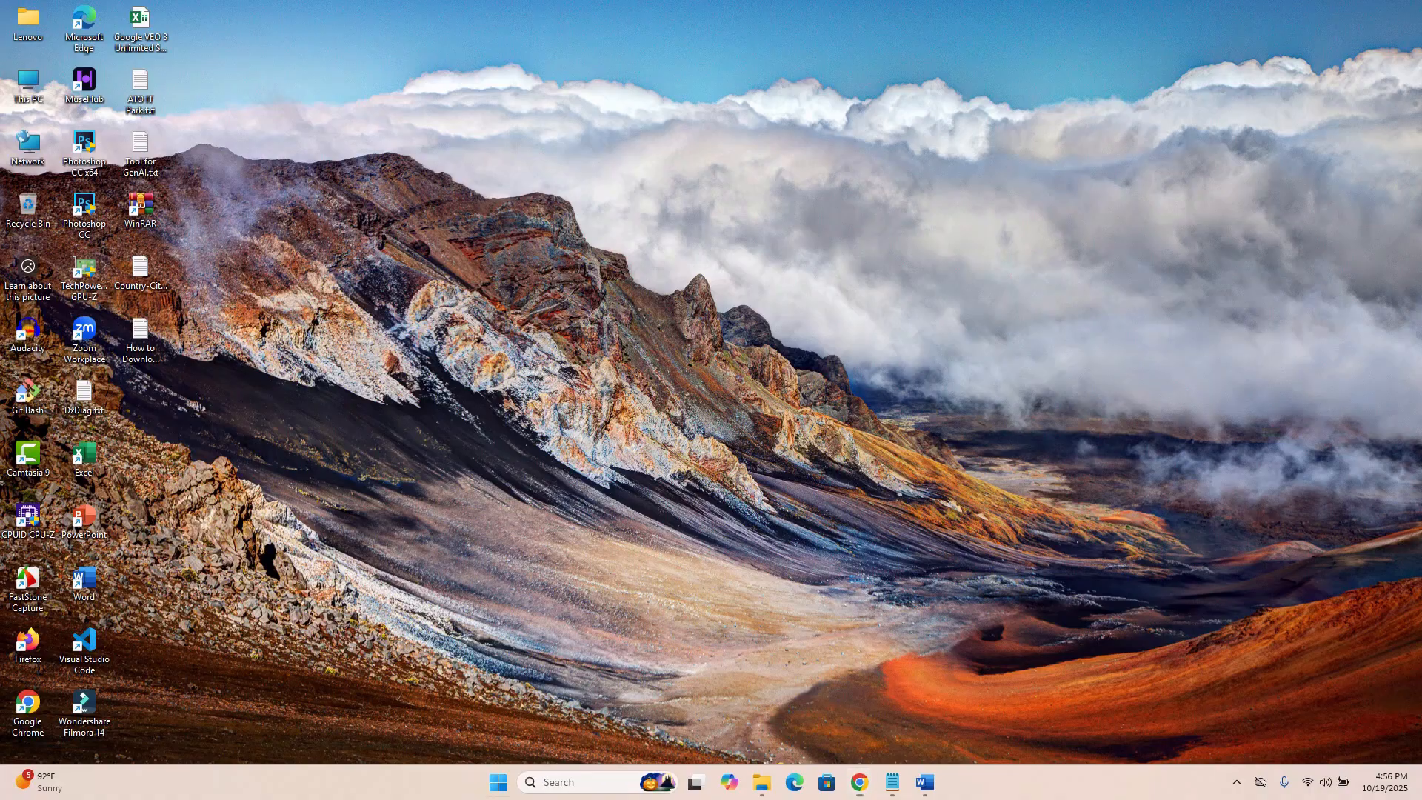
# Open Command Prompt from the Start search and check the installed Python version with python --version.
pyautogui.press('super')
pyautogui.write('cmd')
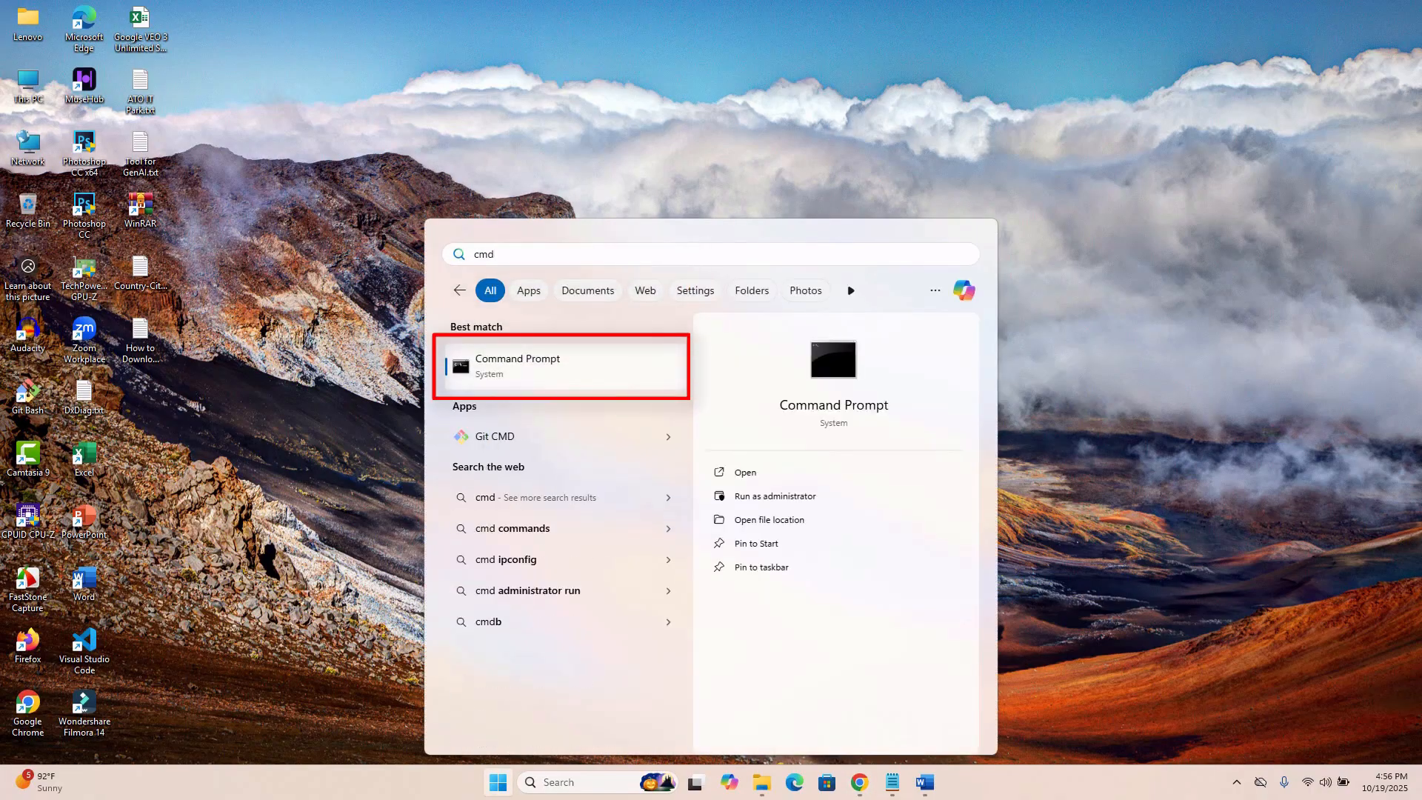
pyautogui.press('Return')
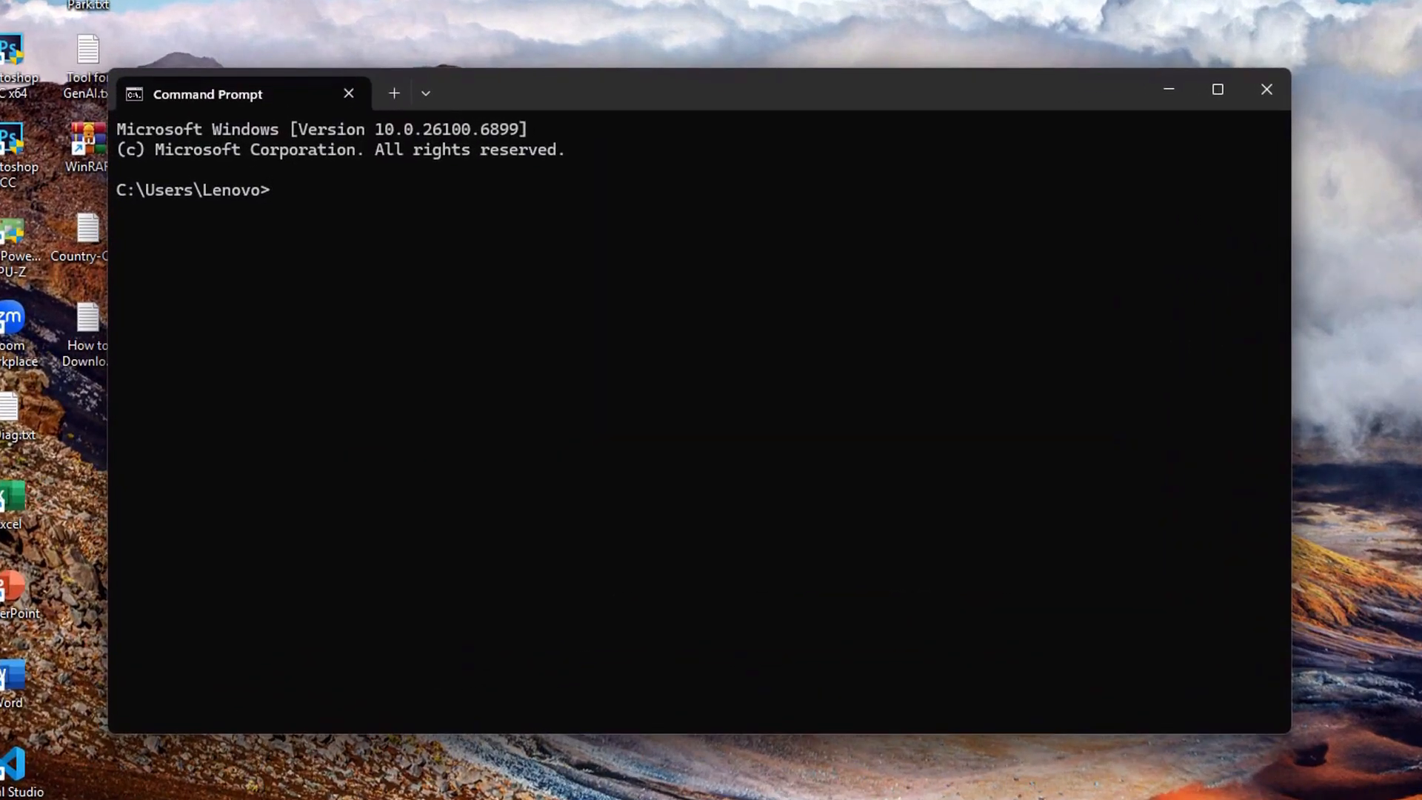
pyautogui.write('python --version')
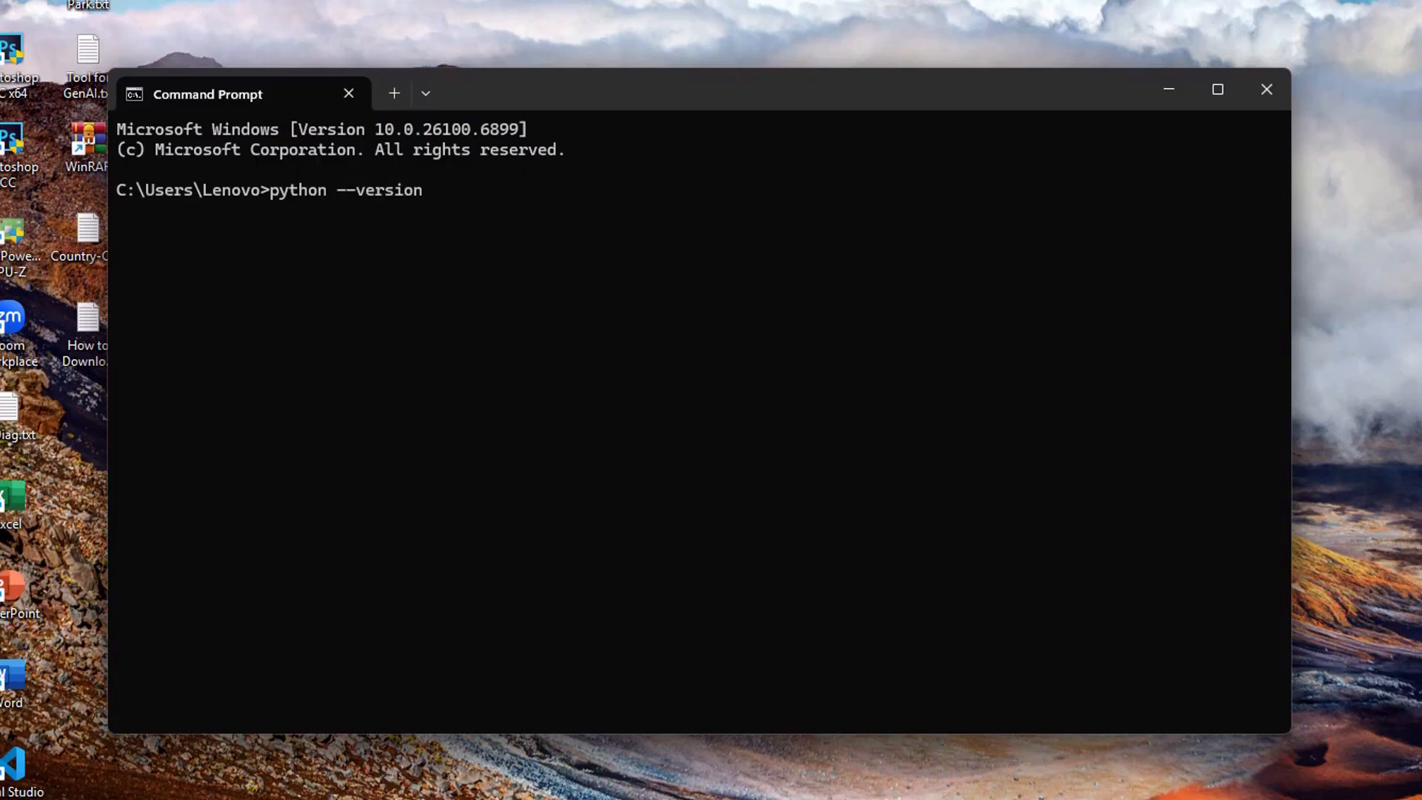
pyautogui.press('Return')
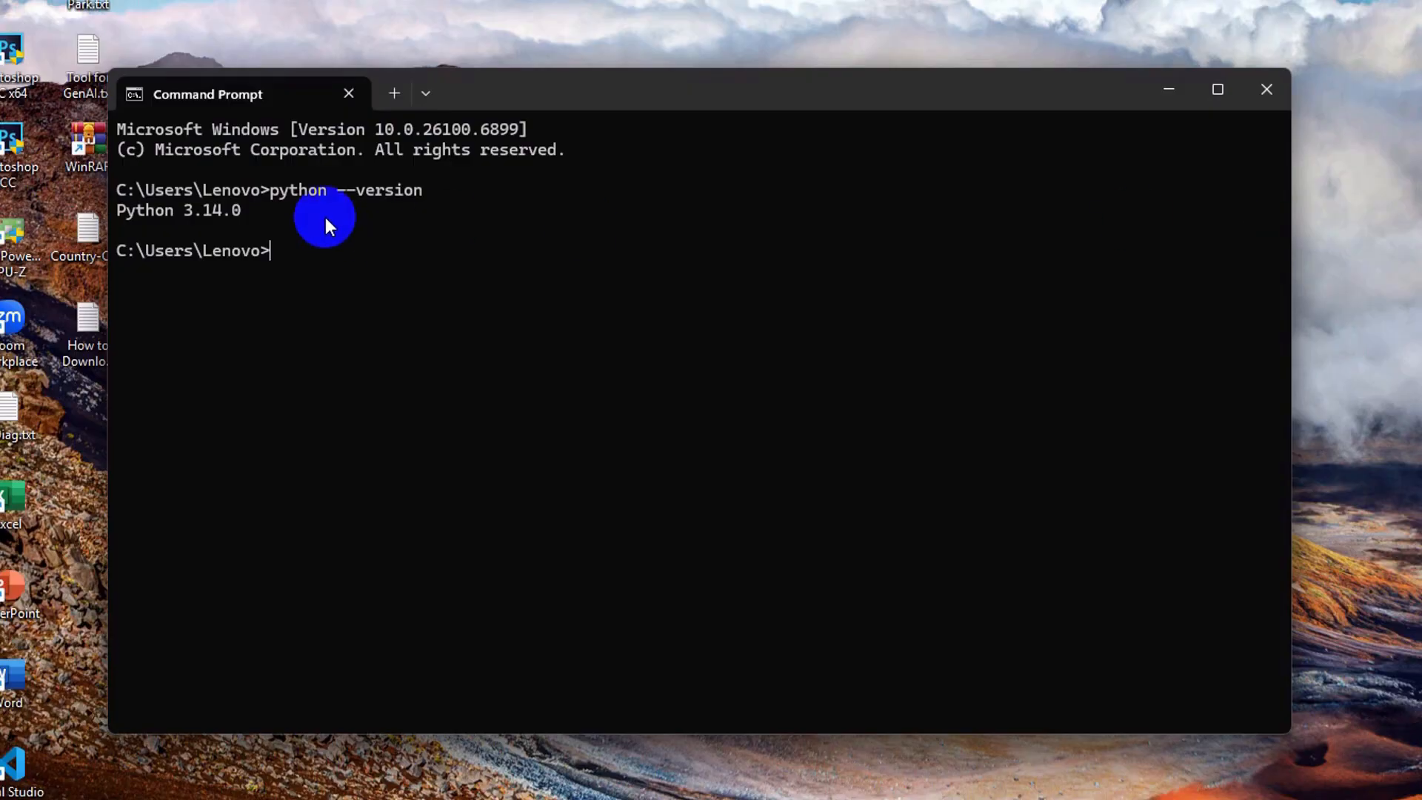
pyautogui.moveTo(242, 212); pyautogui.dragTo(113, 217)
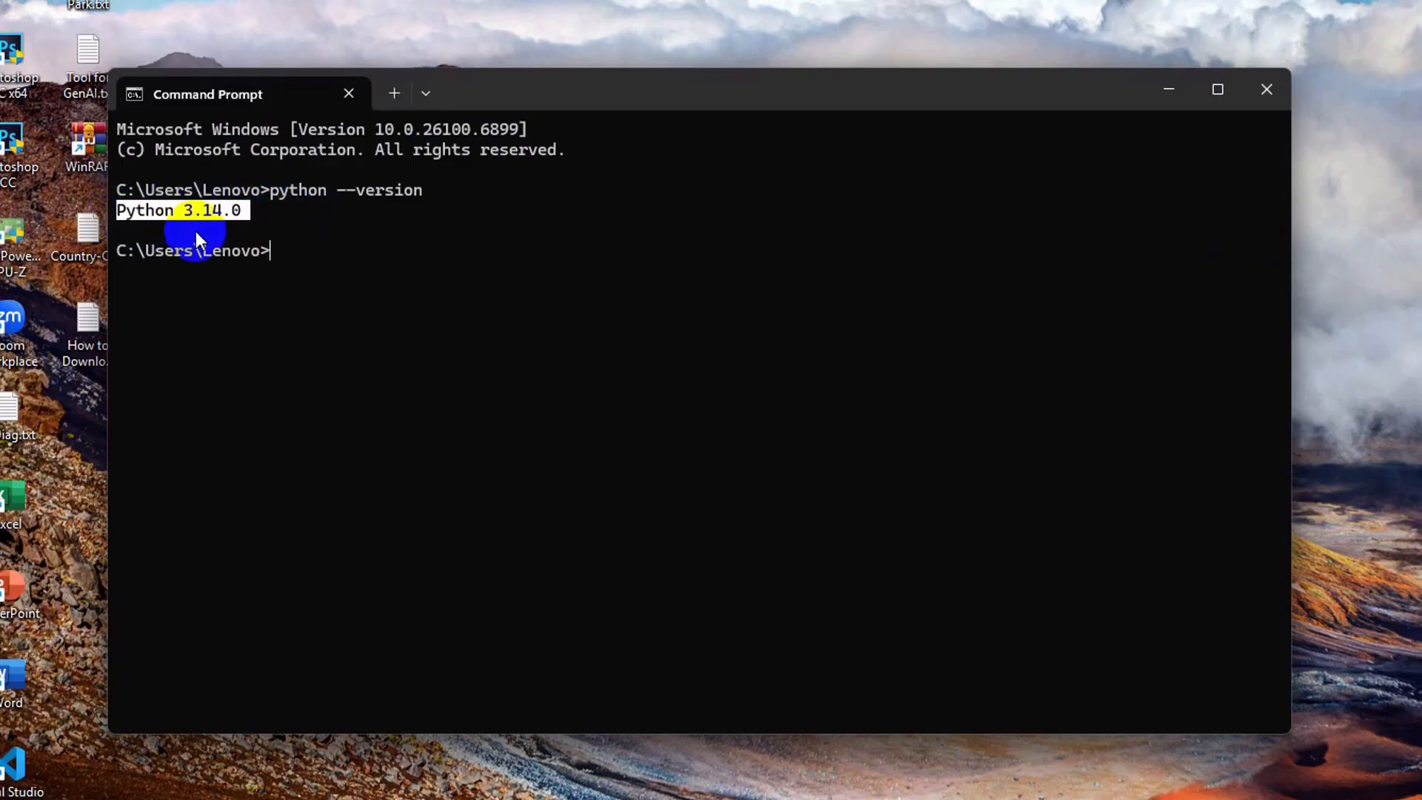
pyautogui.hotkey('ctrl', 'c')
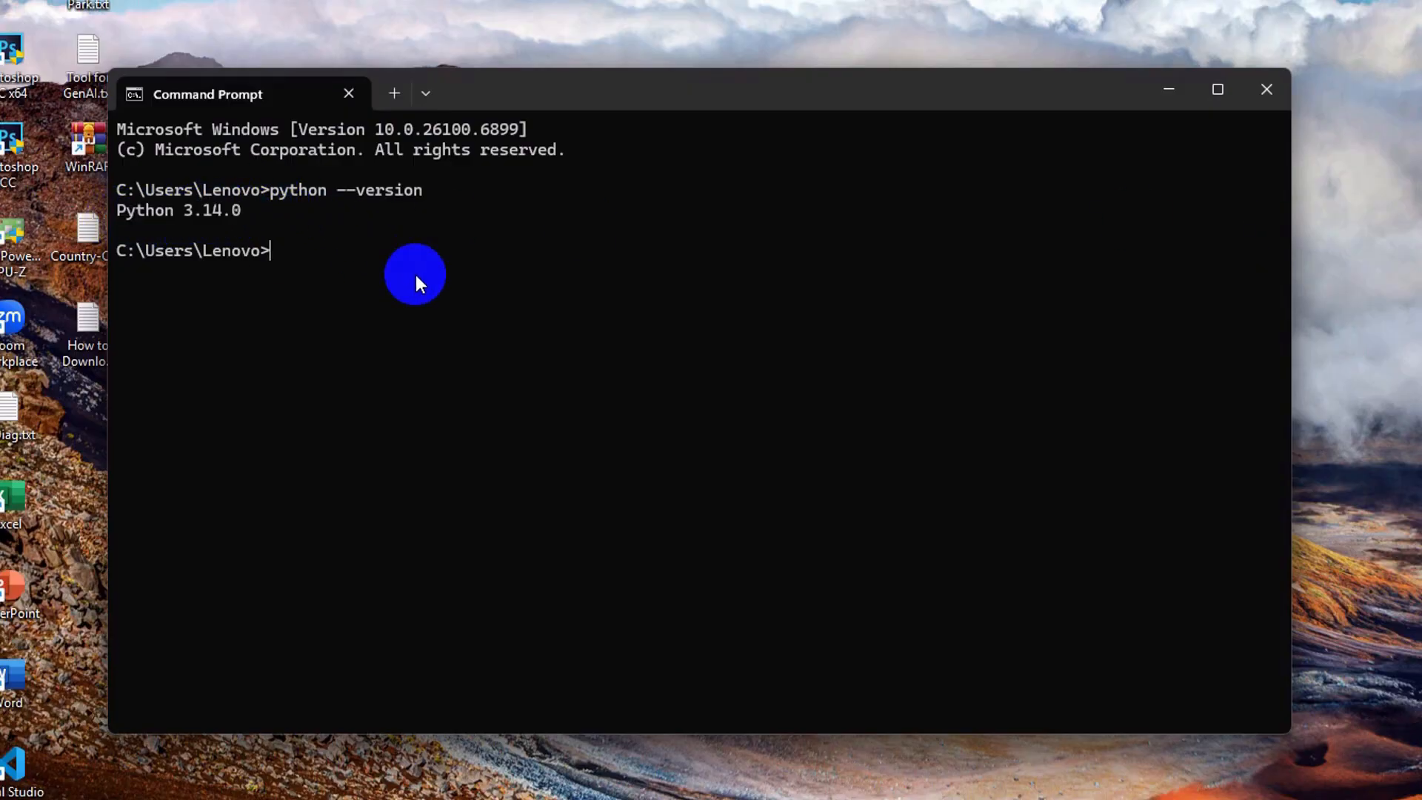
pyautogui.write('exit')
pyautogui.press('Return')
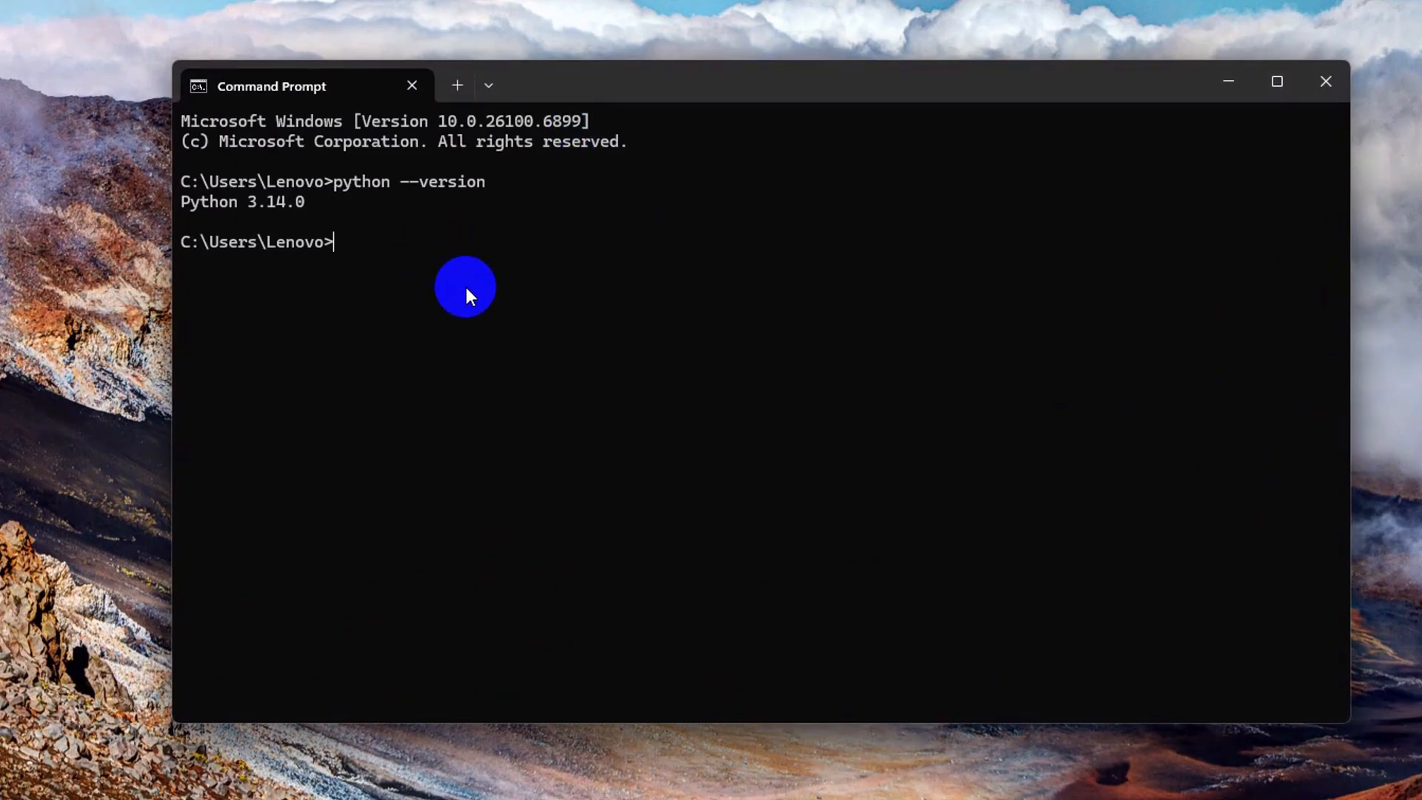
# Check the pip version with pip --version and highlight the version line and the pip folder path in its output.
pyautogui.write('pip --version')
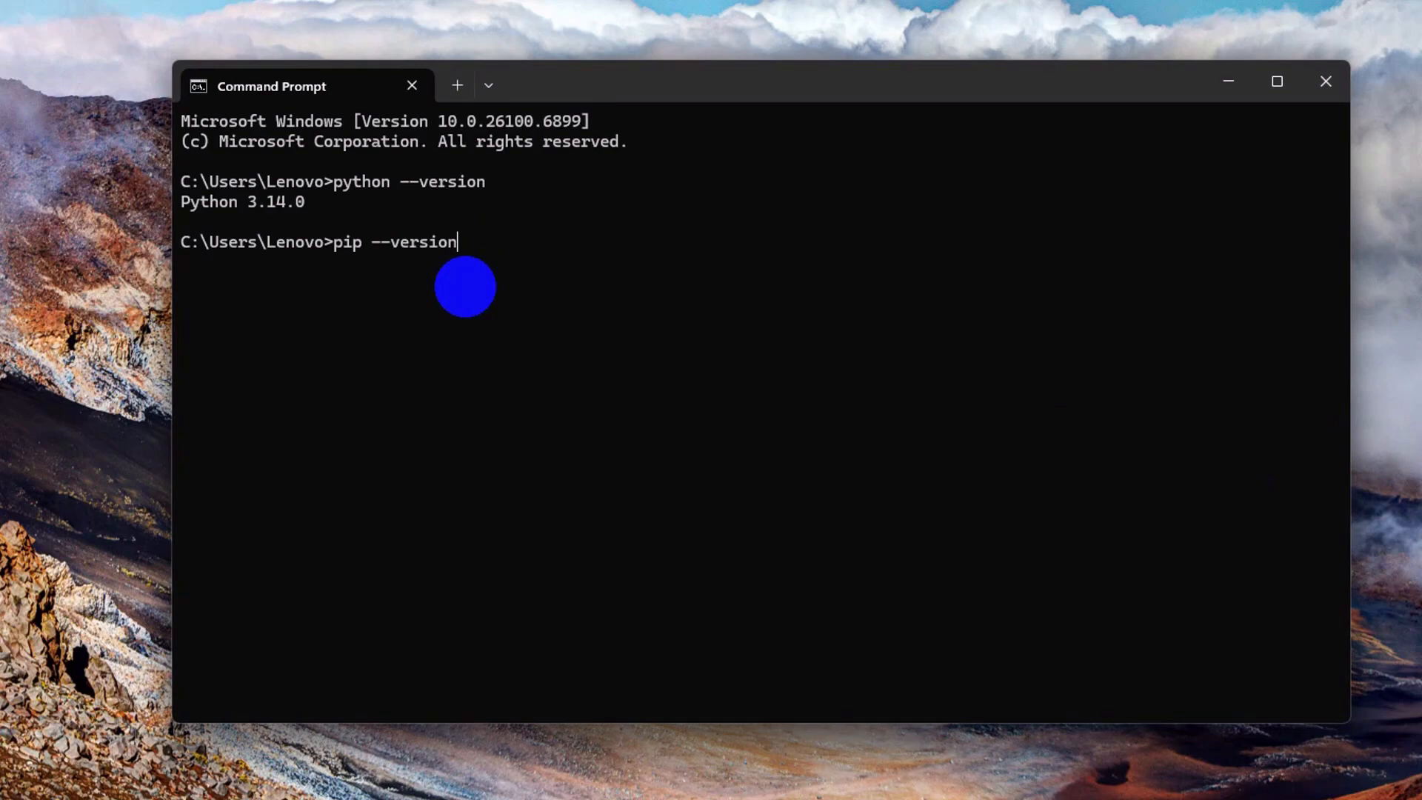
pyautogui.press('Return')
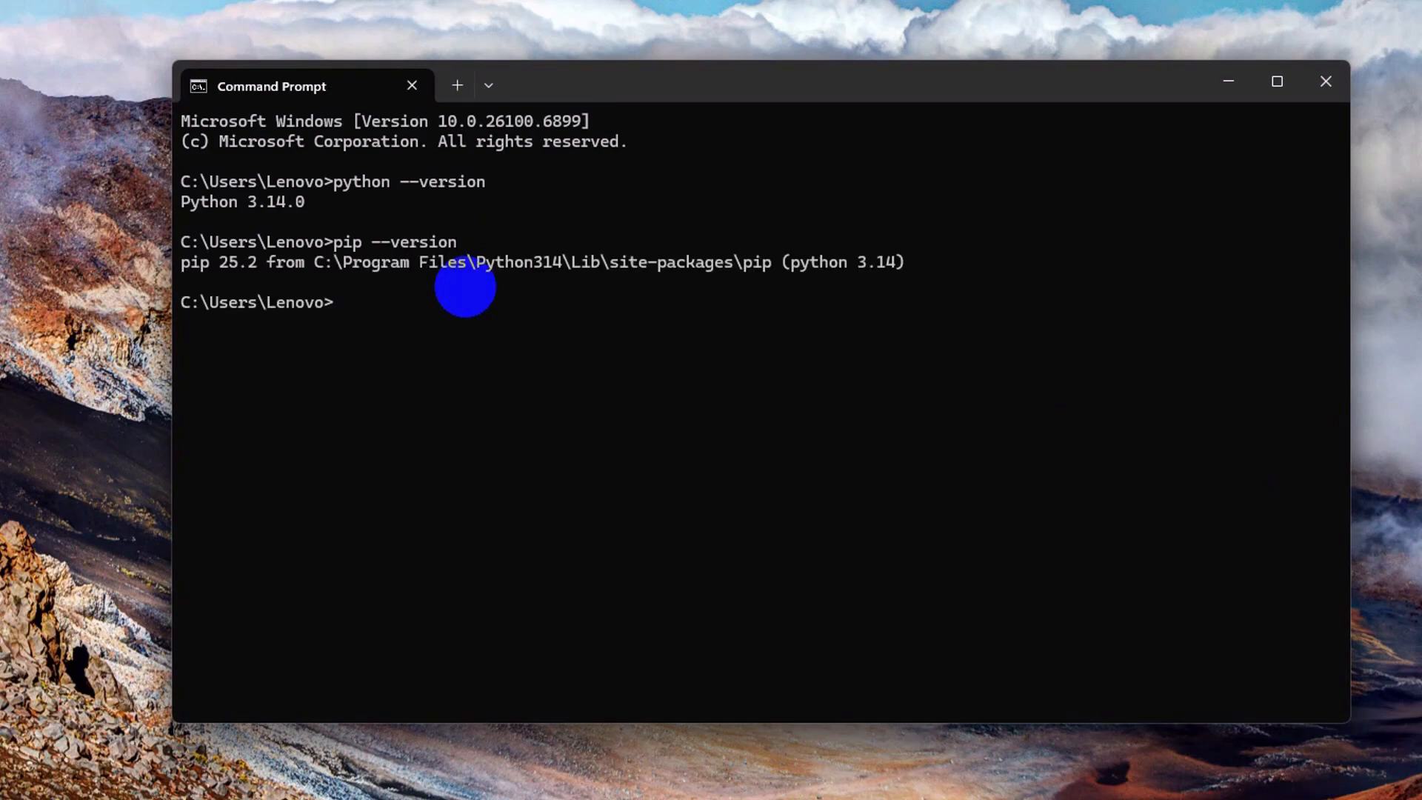
pyautogui.moveTo(184, 265); pyautogui.dragTo(905, 264)
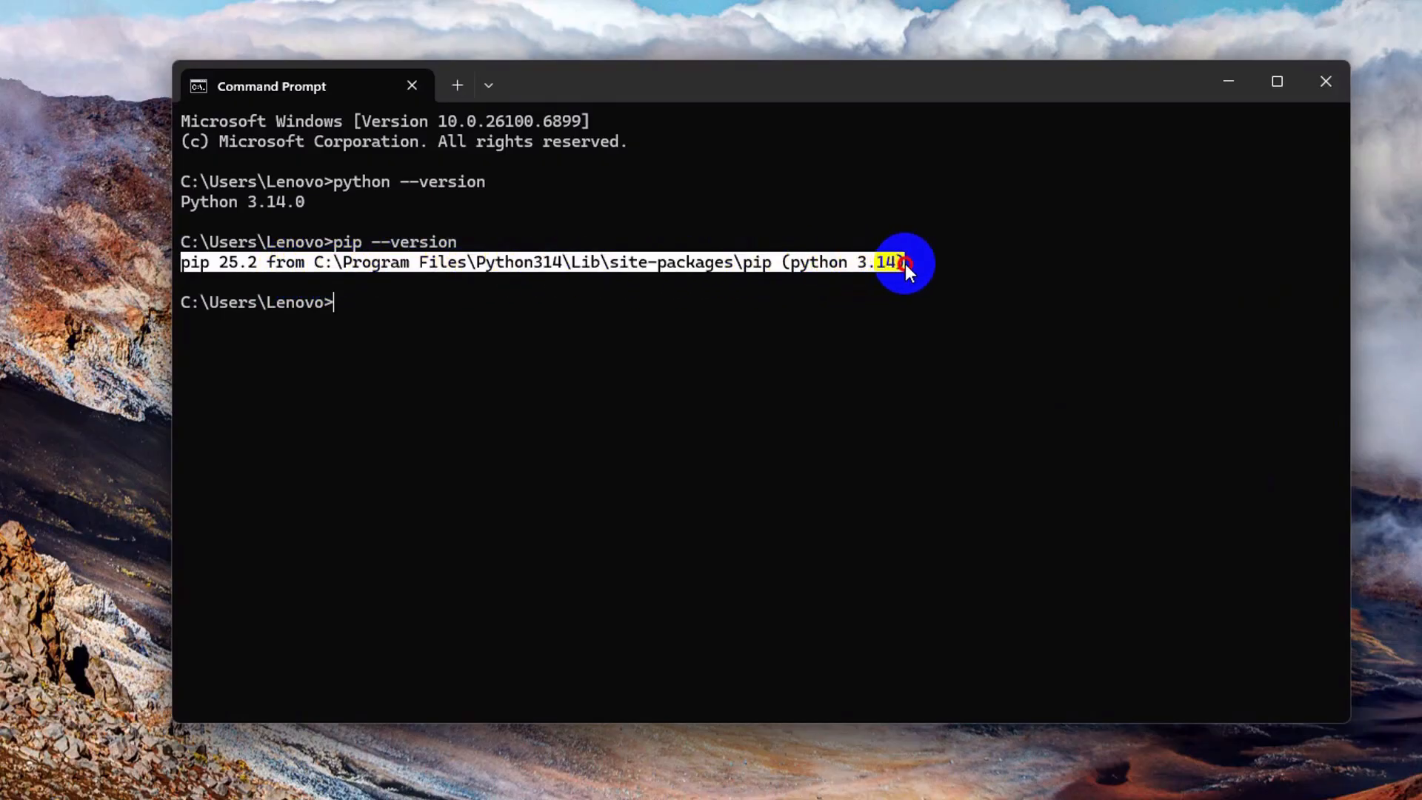
pyautogui.click(772, 261)
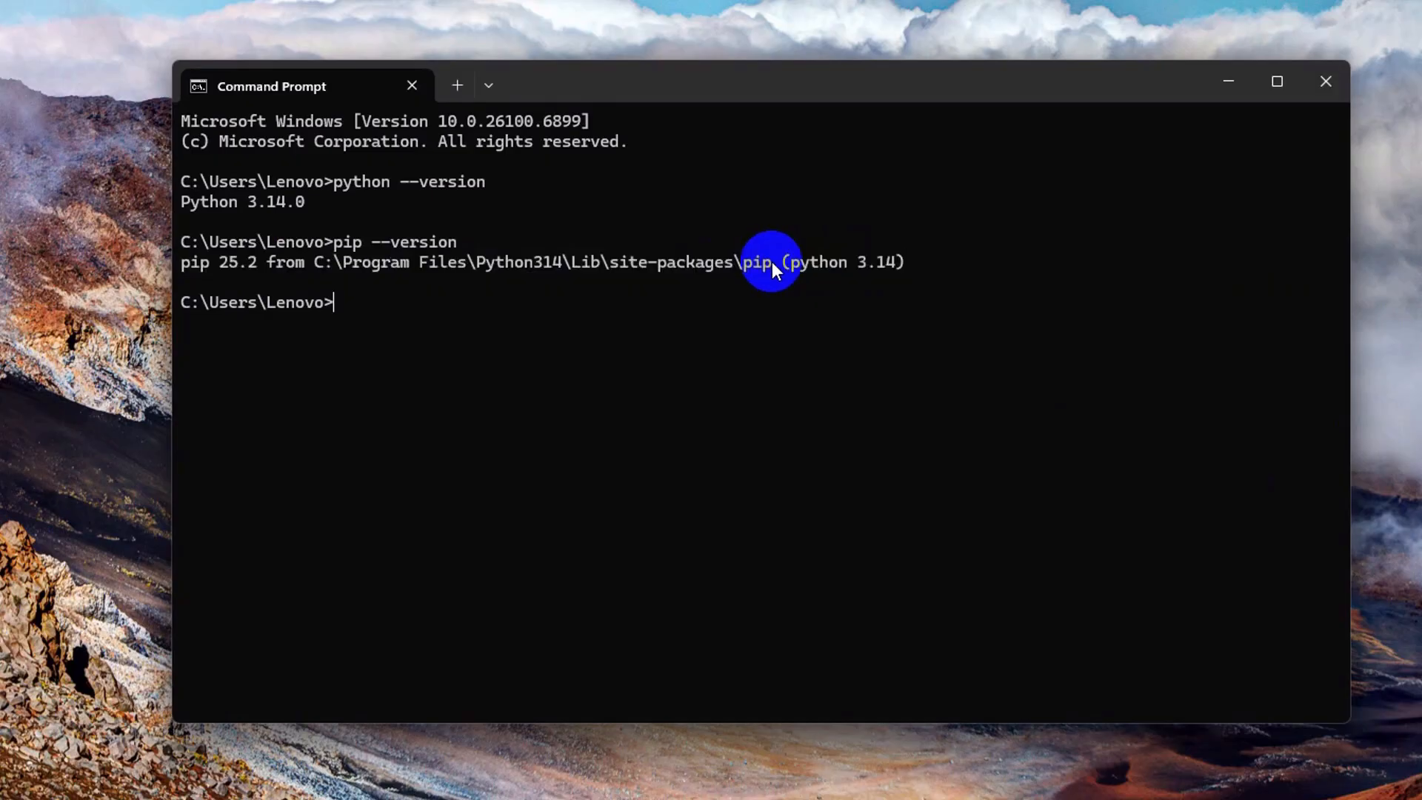
pyautogui.moveTo(772, 261); pyautogui.dragTo(314, 261)
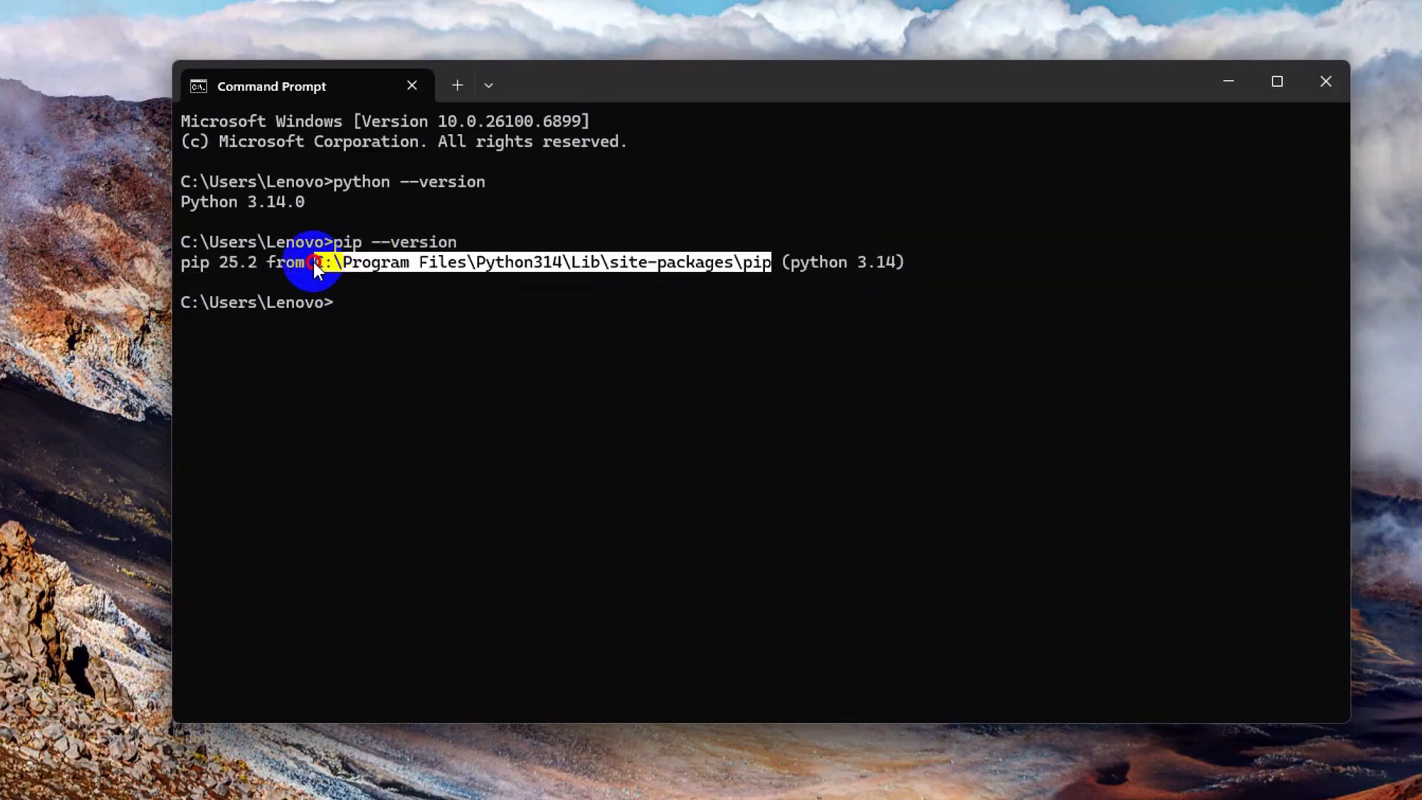
pyautogui.click(535, 307)
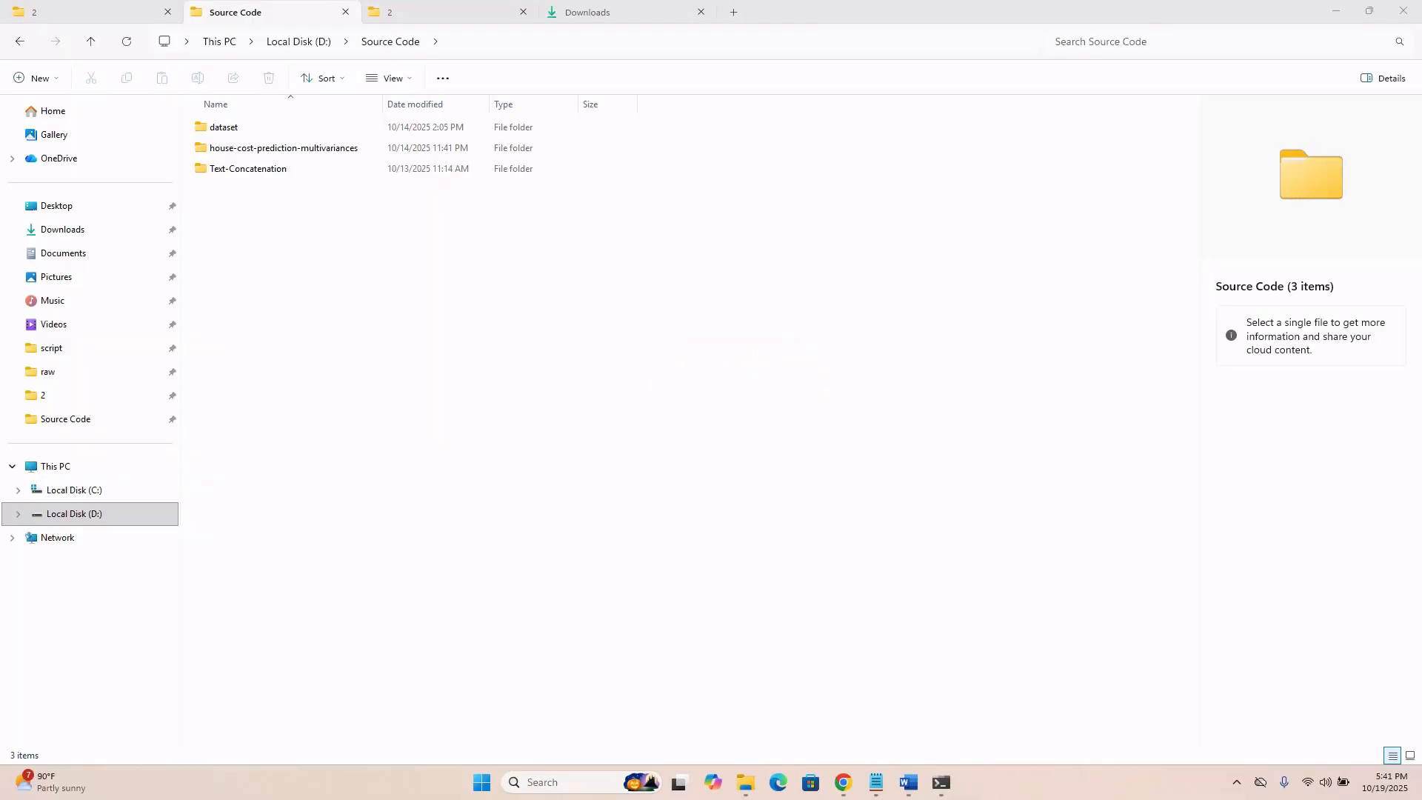
# In File Explorer, create a text document with its default name in D:\Source Code and open it in Notepad.
pyautogui.click(643, 504)
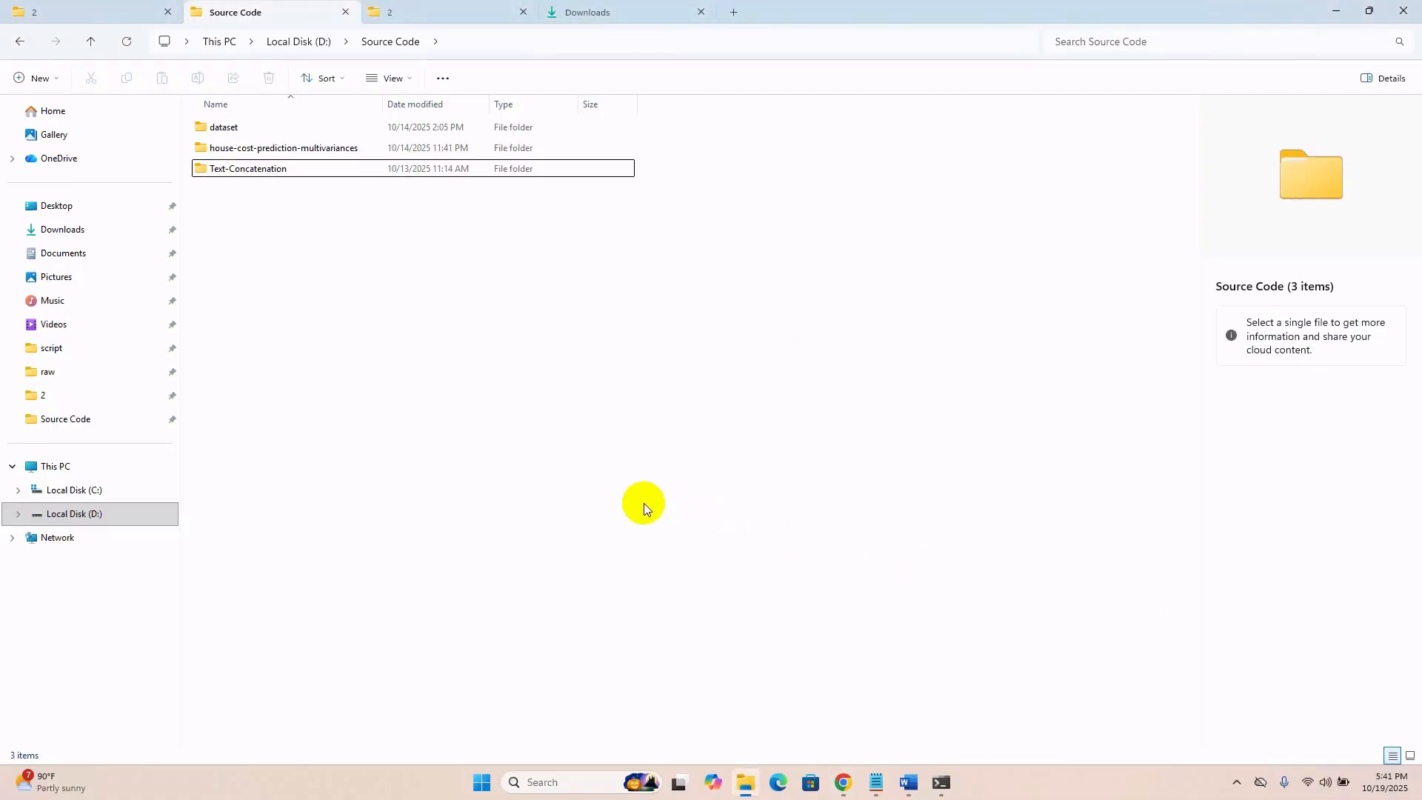
pyautogui.rightClick(643, 502)
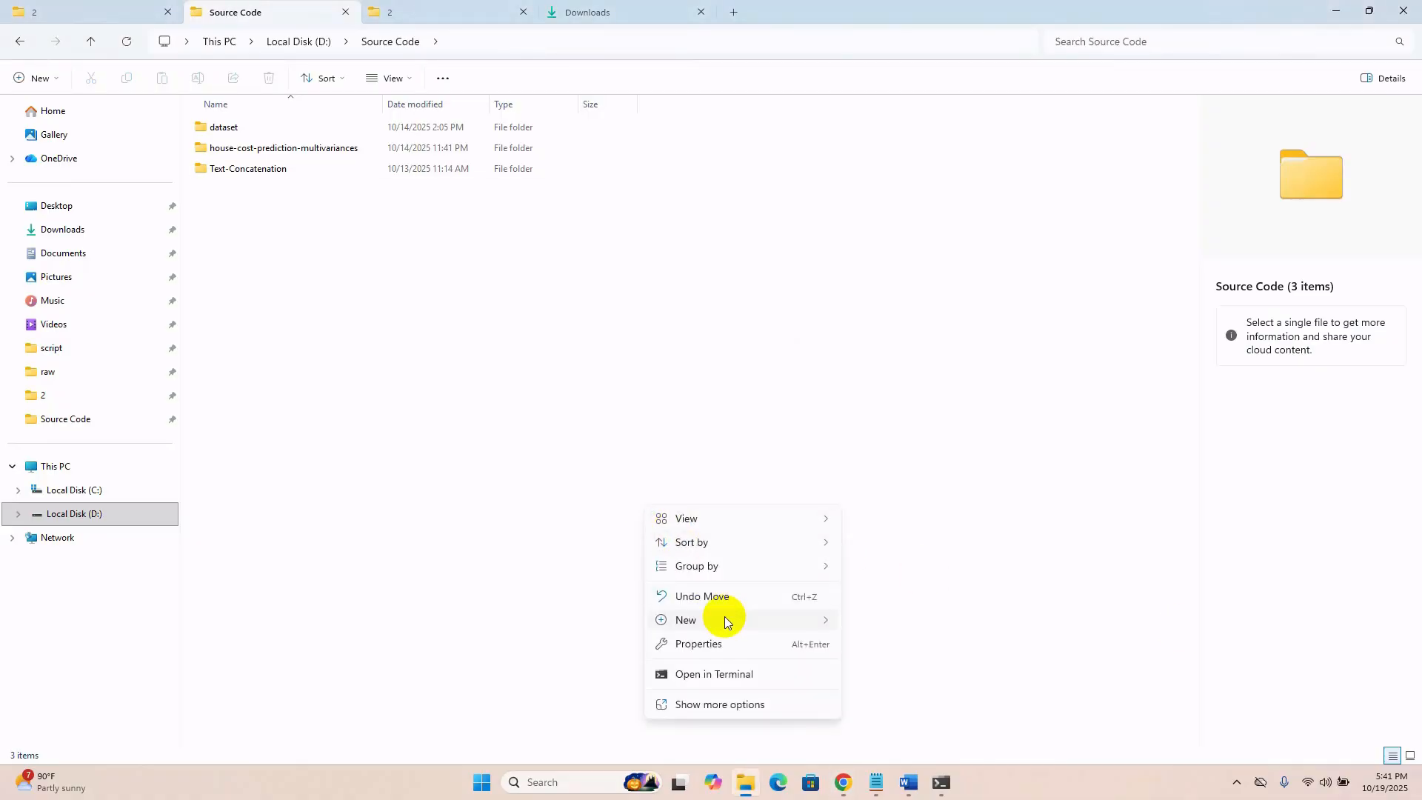
pyautogui.moveTo(762, 620)
pyautogui.click(883, 546)
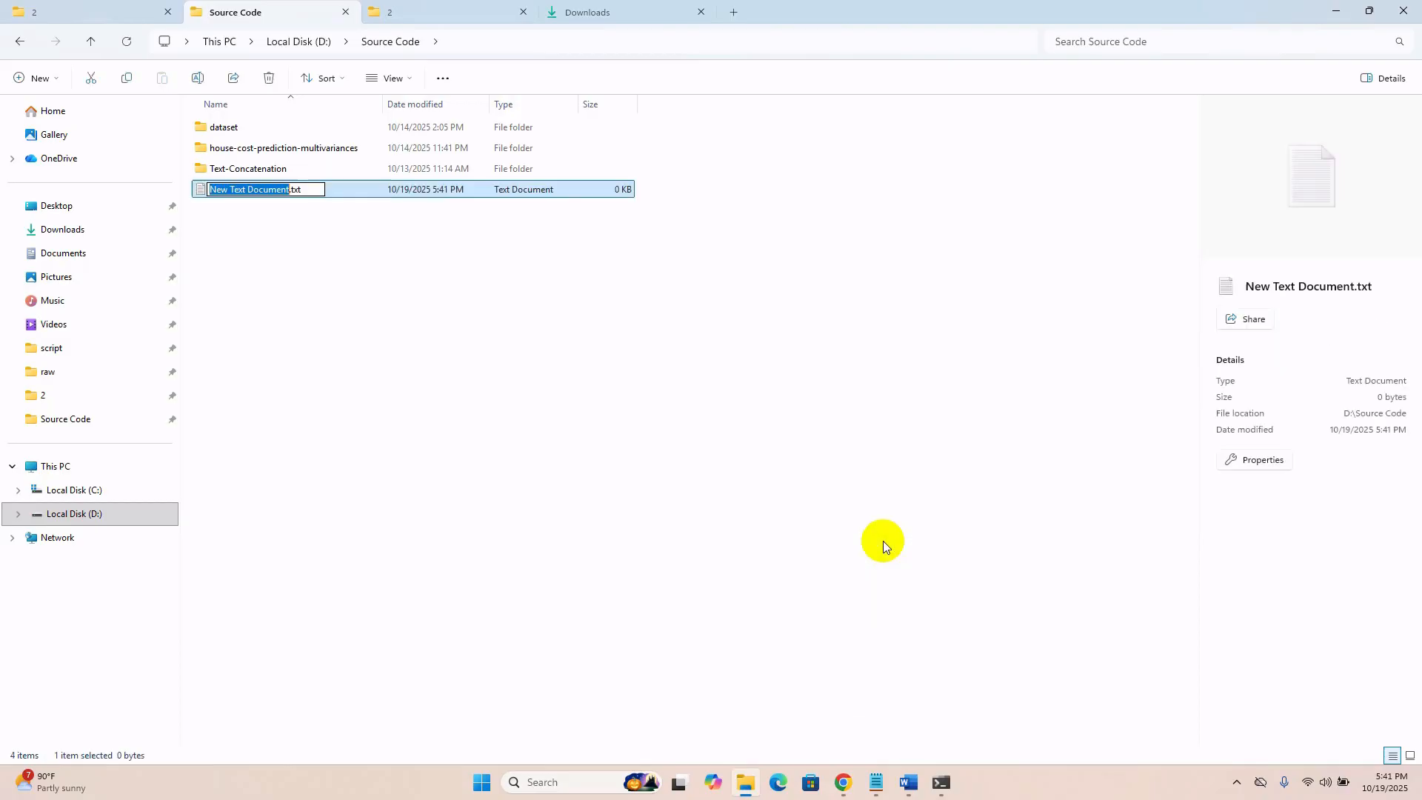
pyautogui.press('Return')
pyautogui.press('Return')
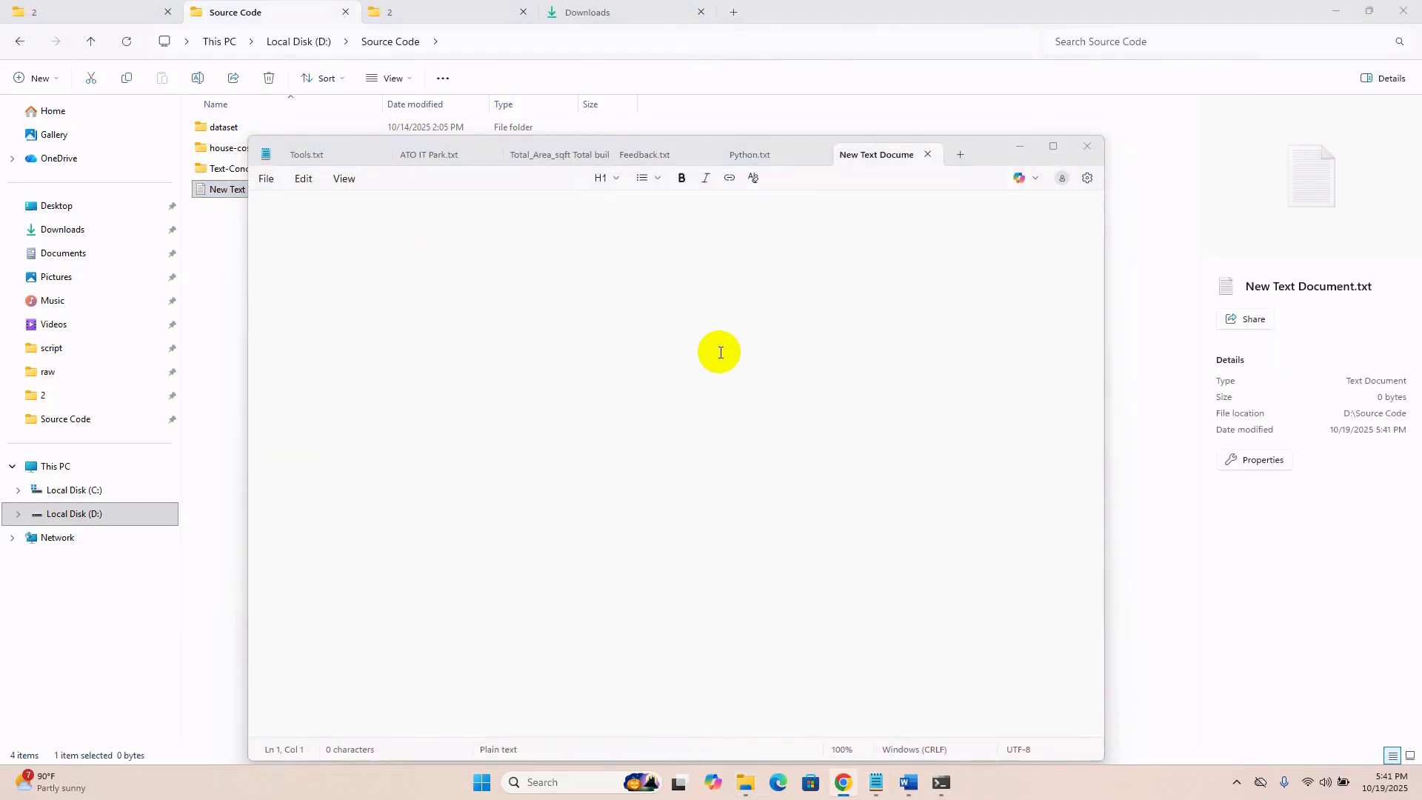
# Write print("Hello, World!") in the new document and save it as hello.py in the Source Code folder.
pyautogui.write('print("Hello, World!")')
pyautogui.press('Return')
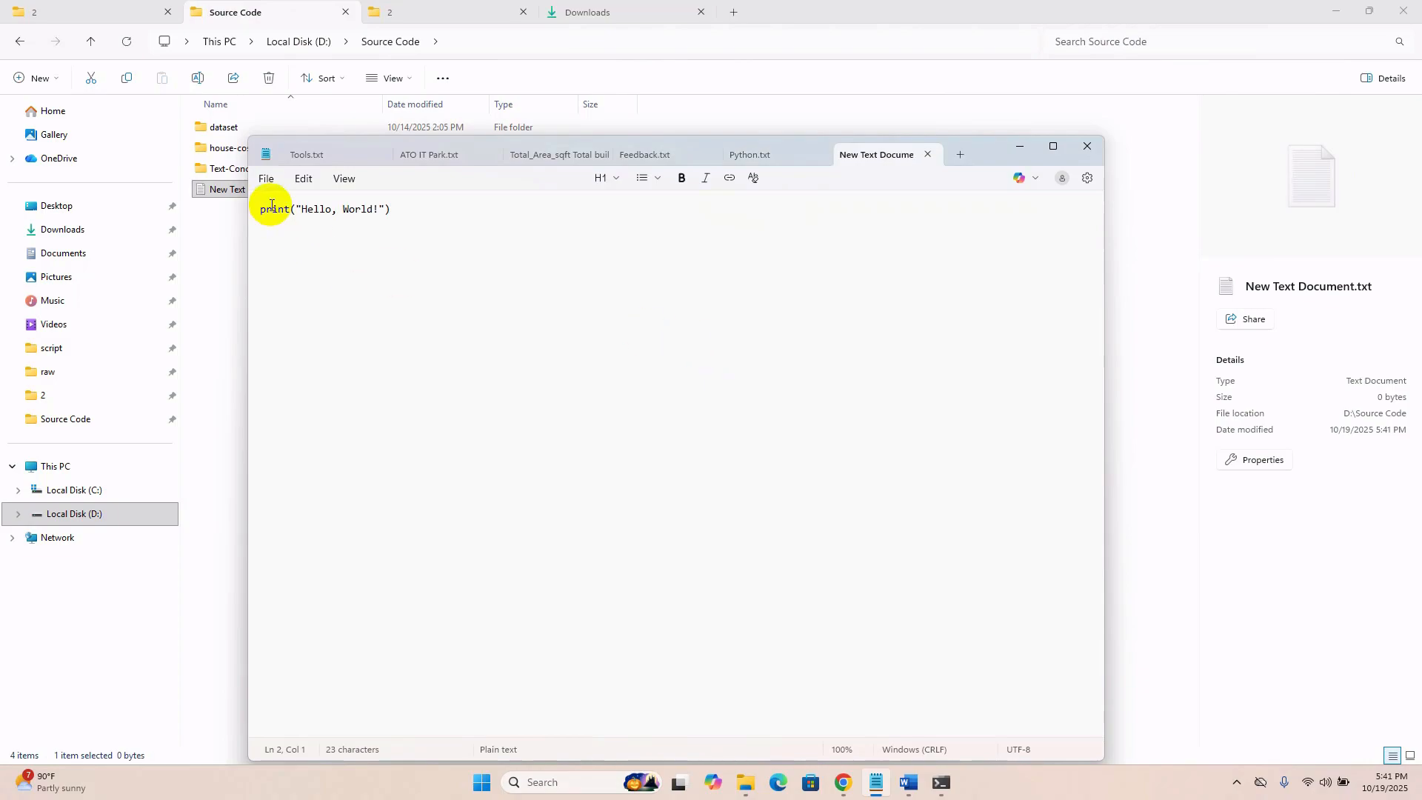
pyautogui.hotkey('ctrl', 's')
pyautogui.click(266, 180)
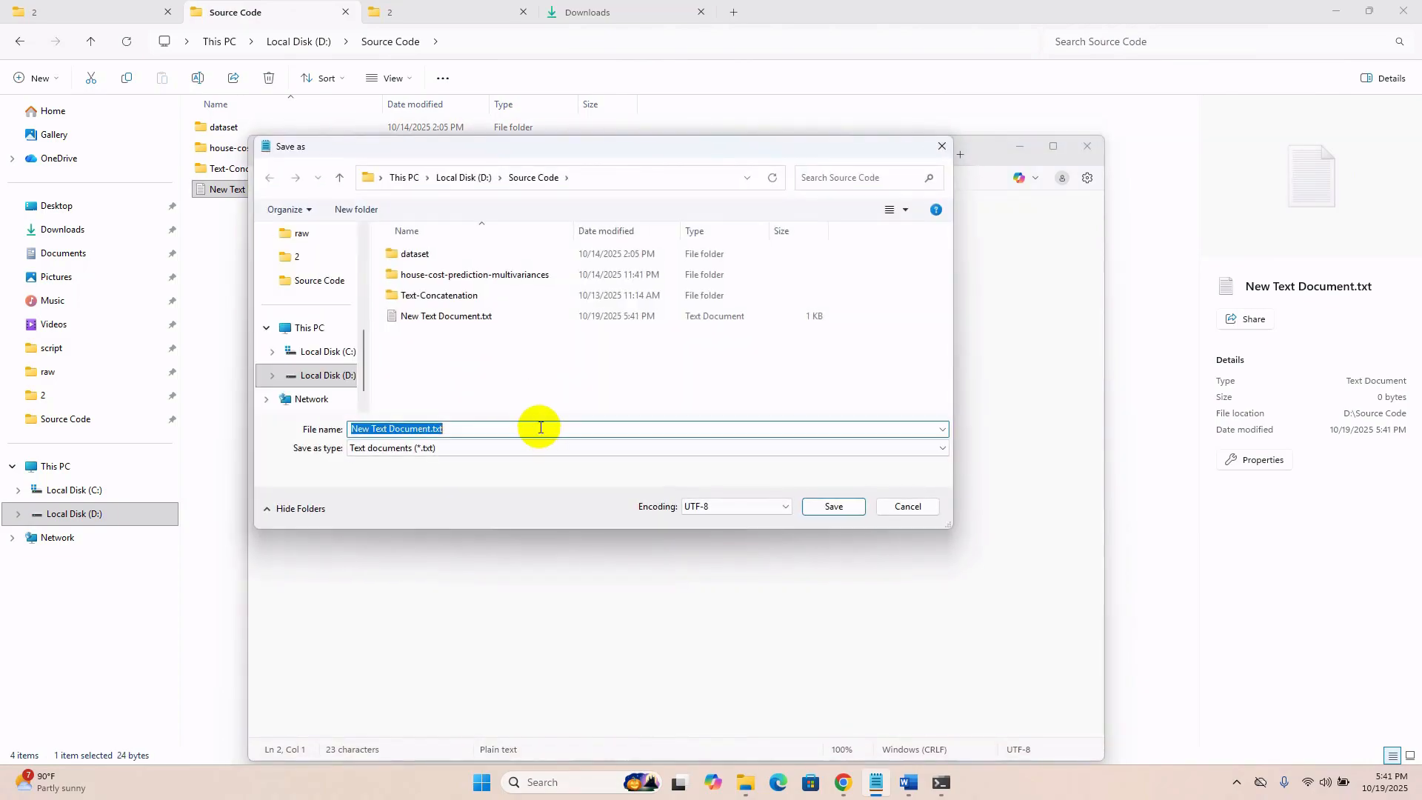
pyautogui.write('hello.py')
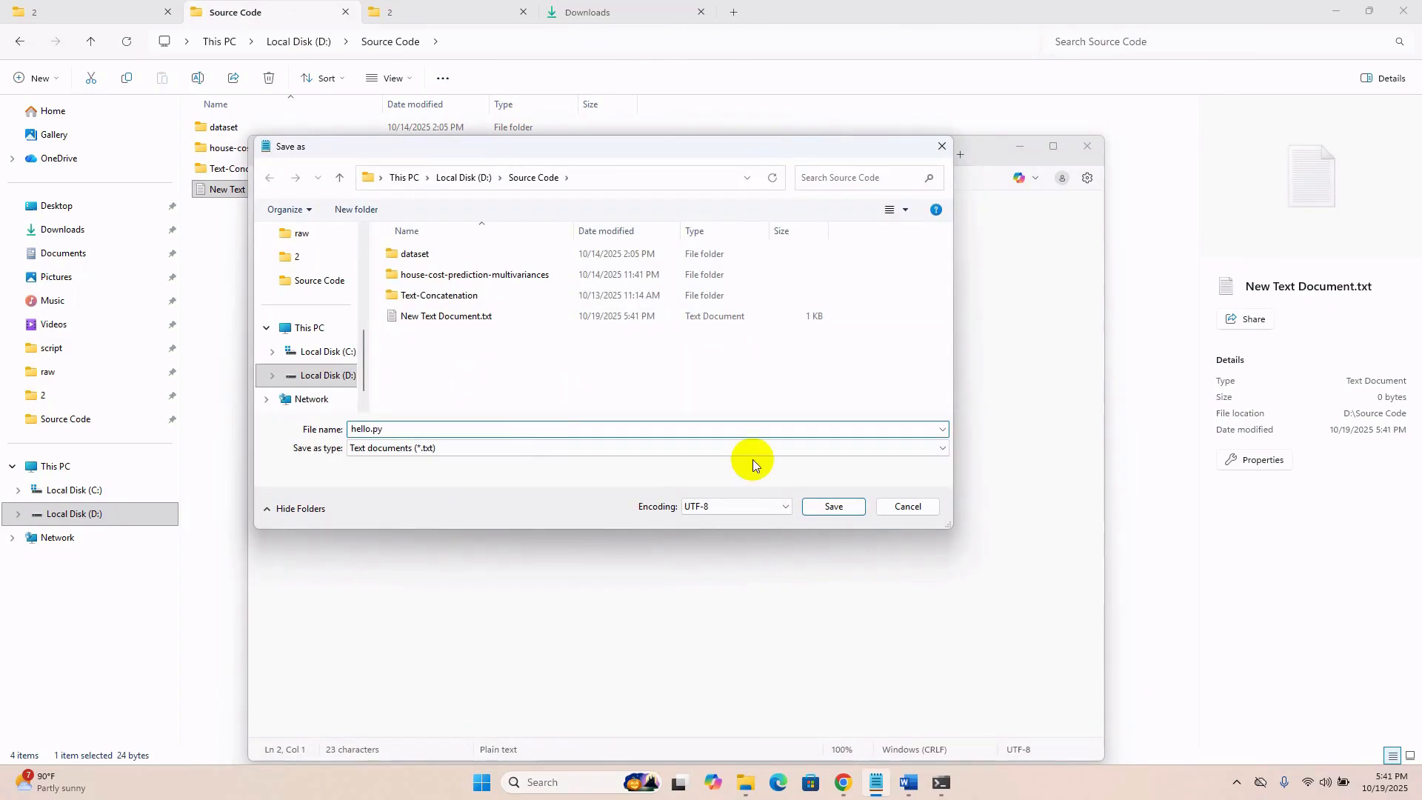
pyautogui.click(833, 506)
# Open a command prompt in the D:\Source Code folder and run the script with python hello.py.
pyautogui.click(519, 43)
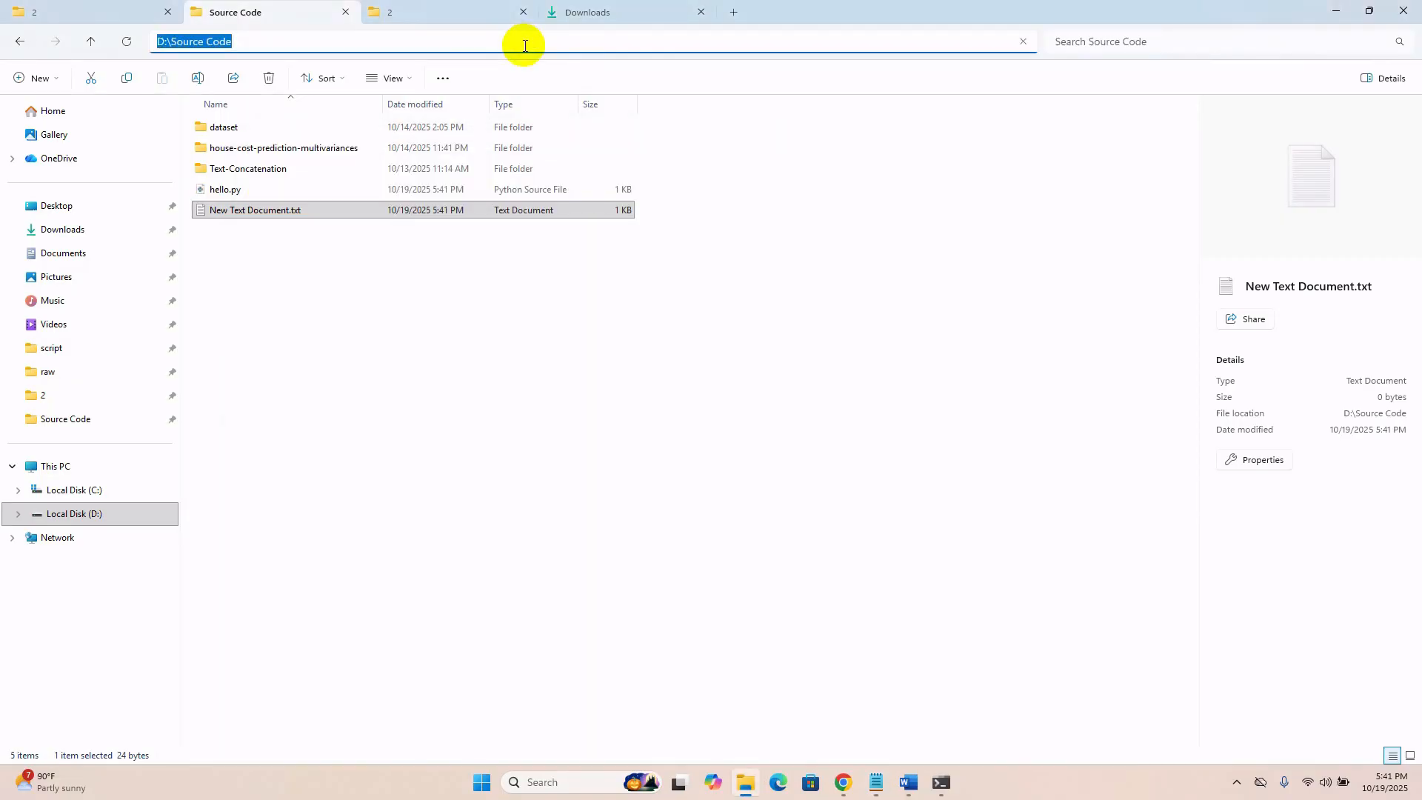
pyautogui.write('cmd')
pyautogui.press('Return')
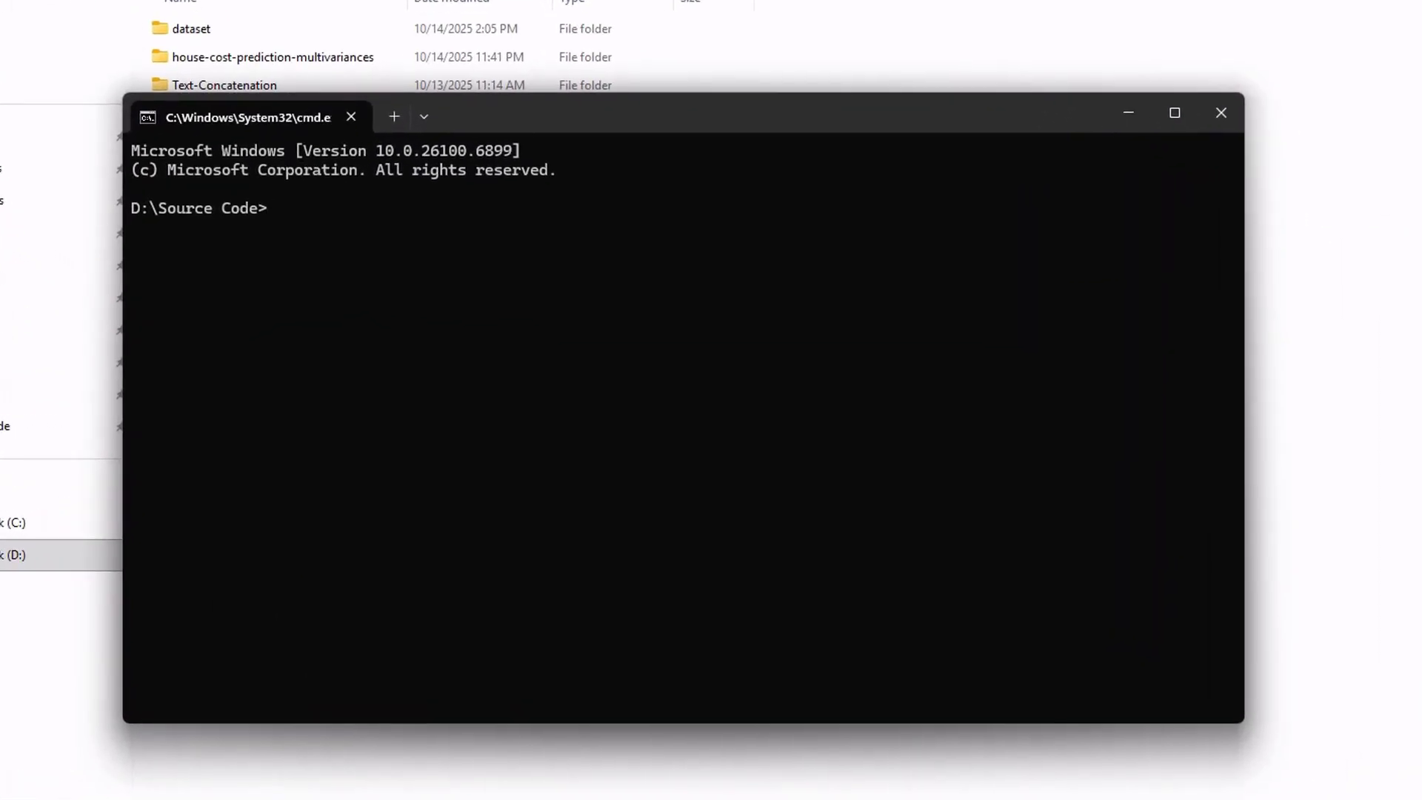
pyautogui.write('python hello.py')
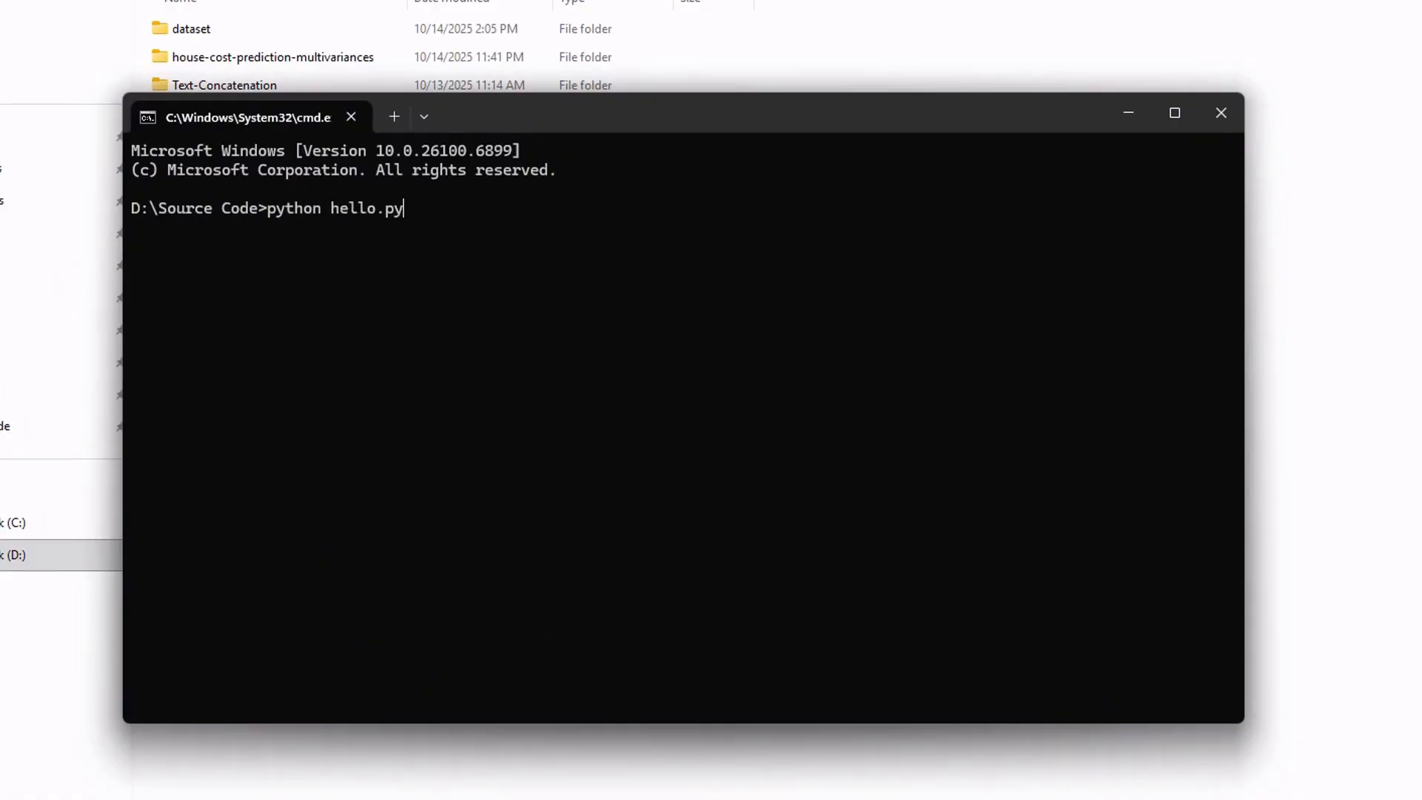
pyautogui.press('Return')
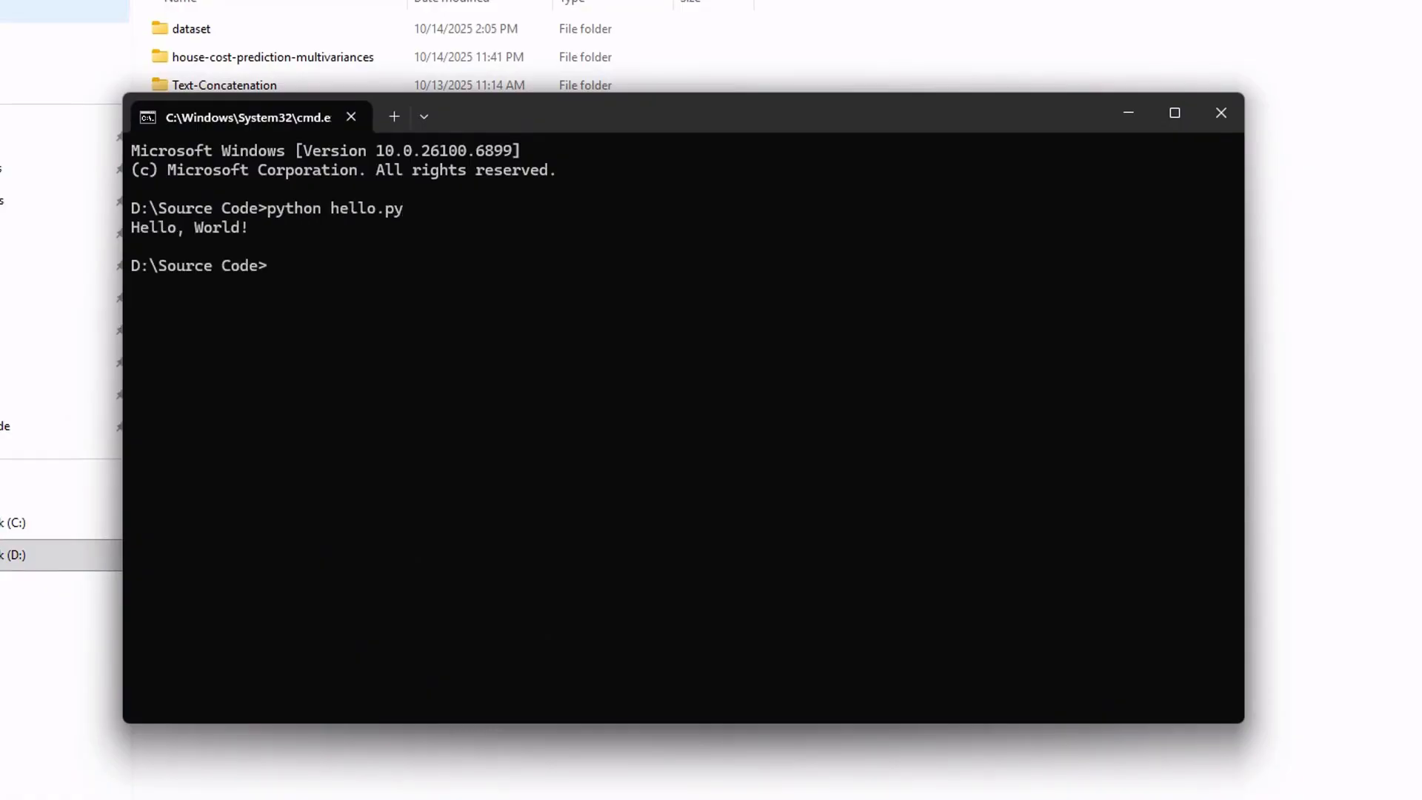
pyautogui.moveTo(251, 230); pyautogui.dragTo(136, 213)
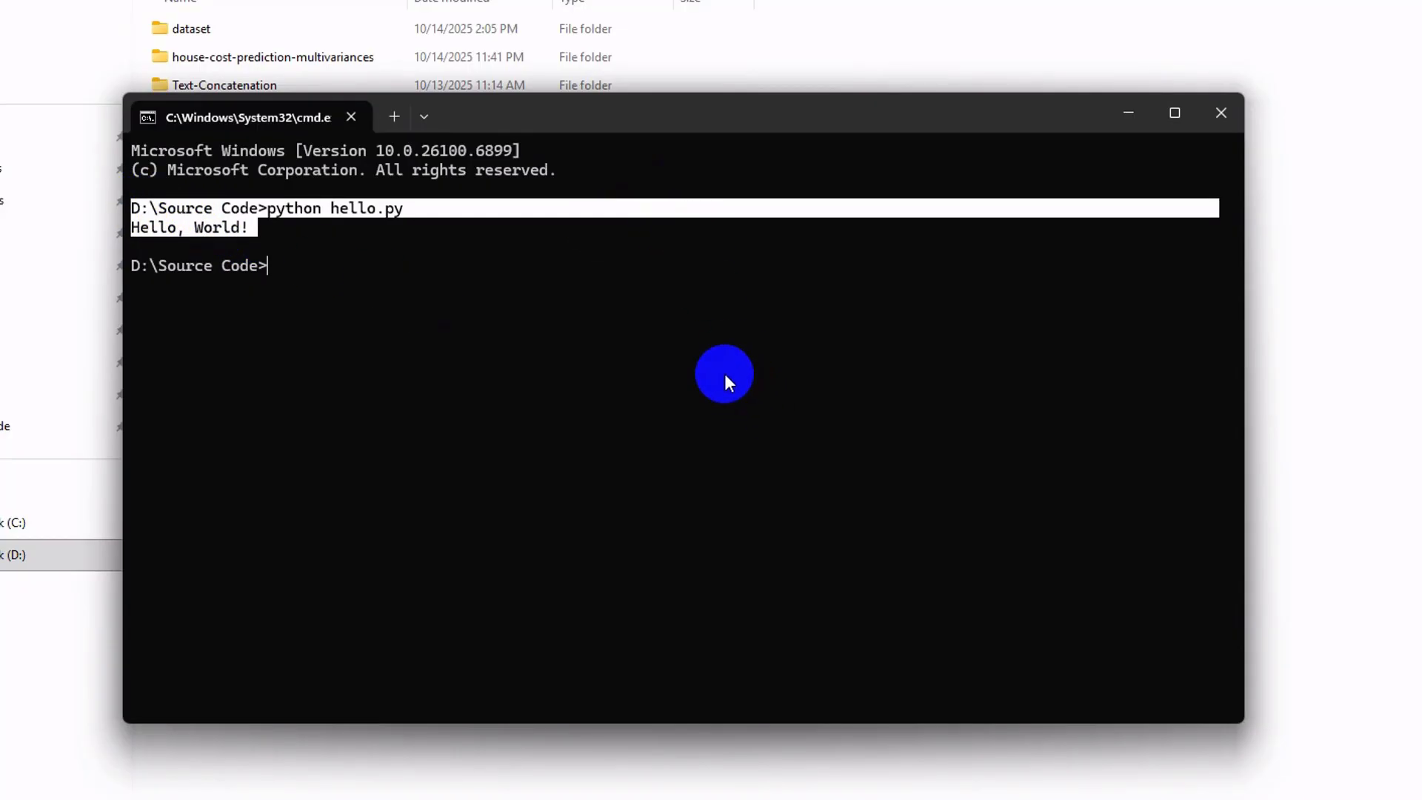
pyautogui.click(725, 373)
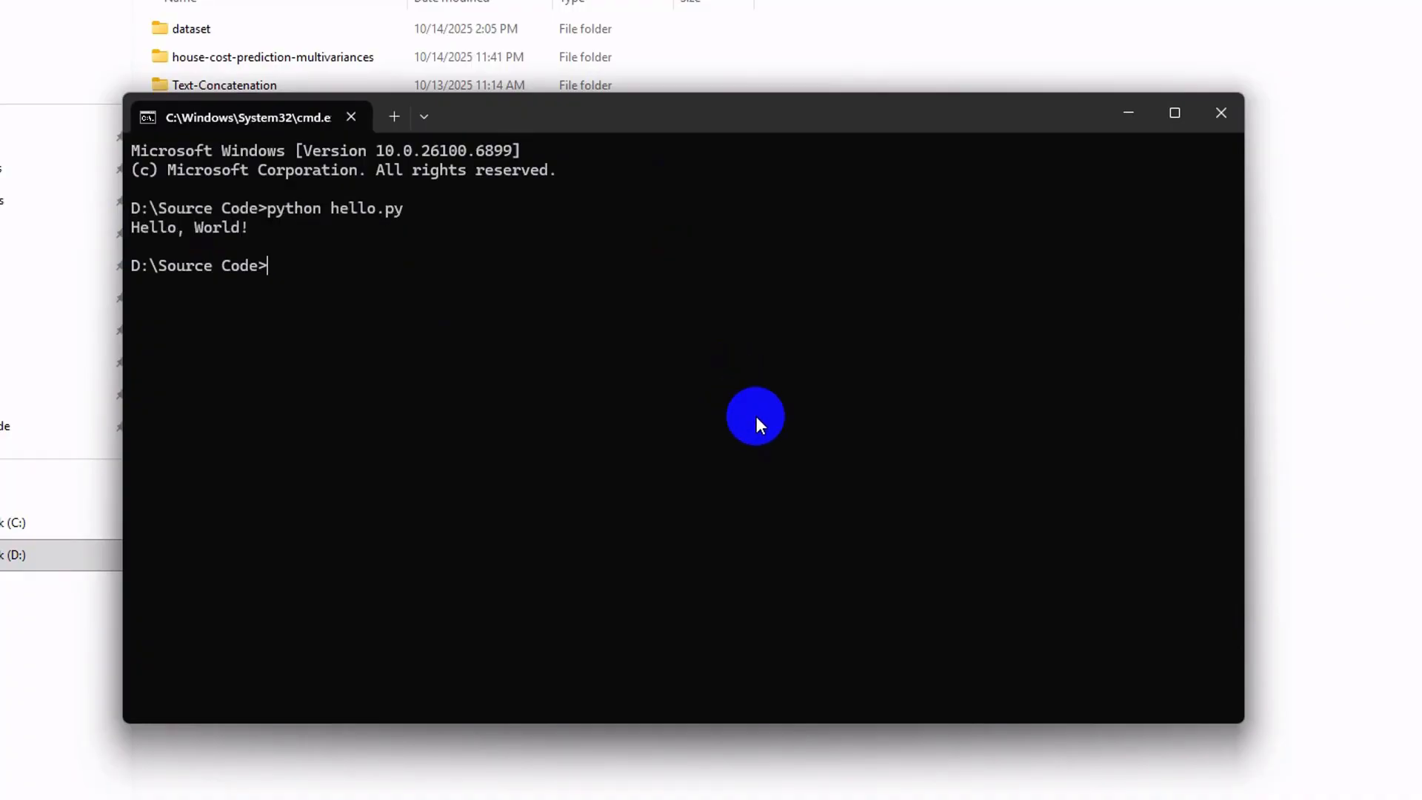